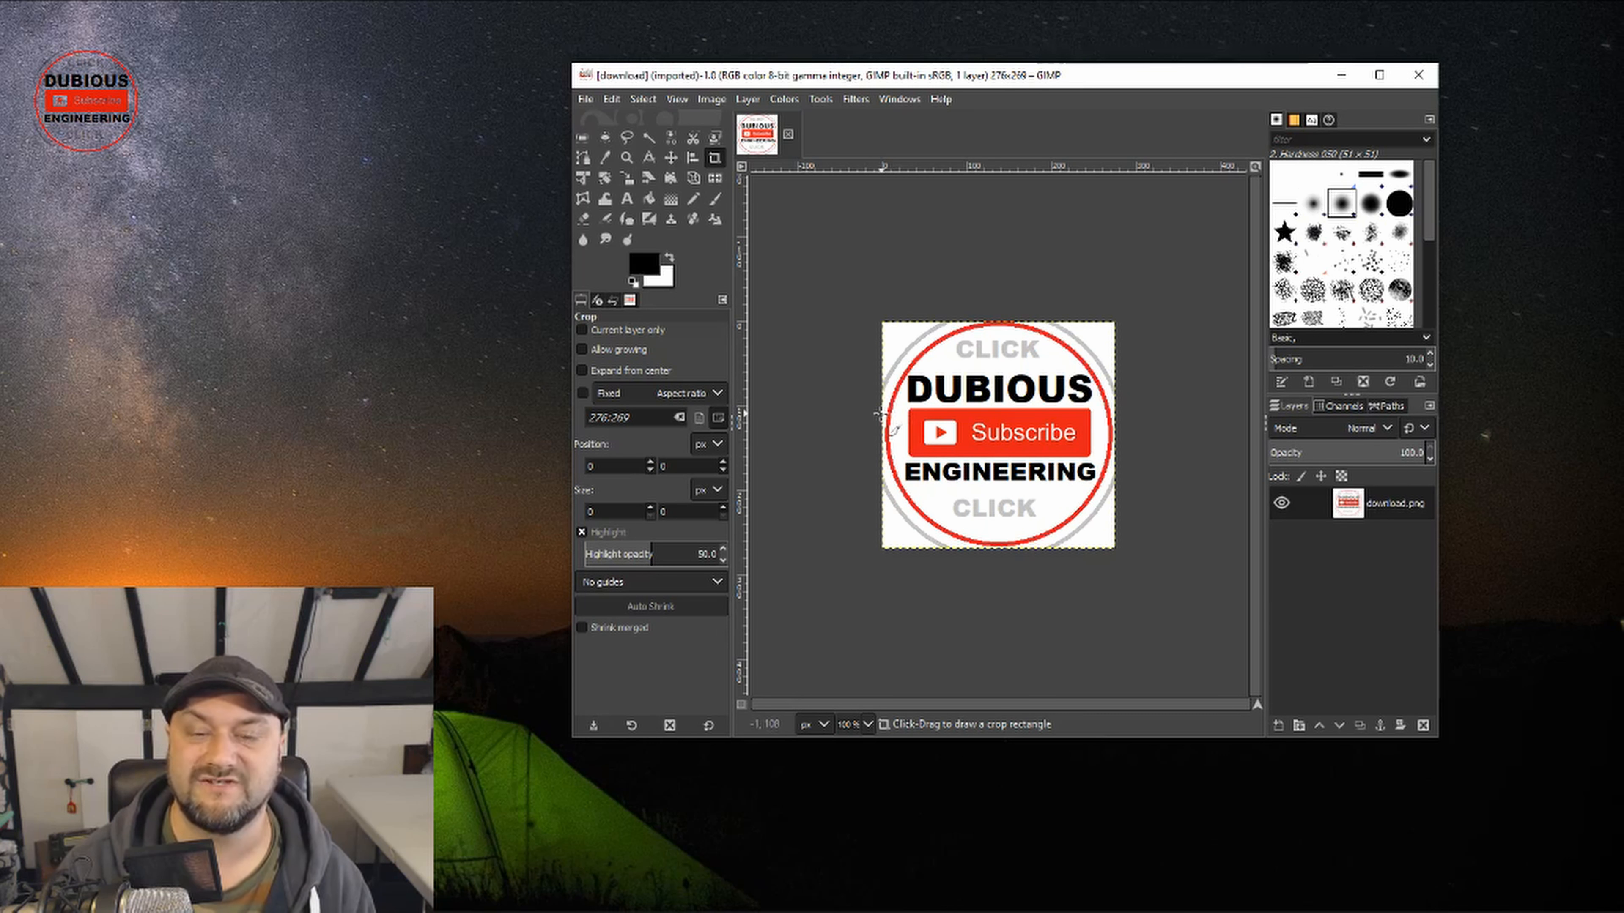
Step: Desaturate the logo with a saturation scale of 0 and adjust brightness and contrast until only solid black and white remain
click(784, 98)
click(807, 192)
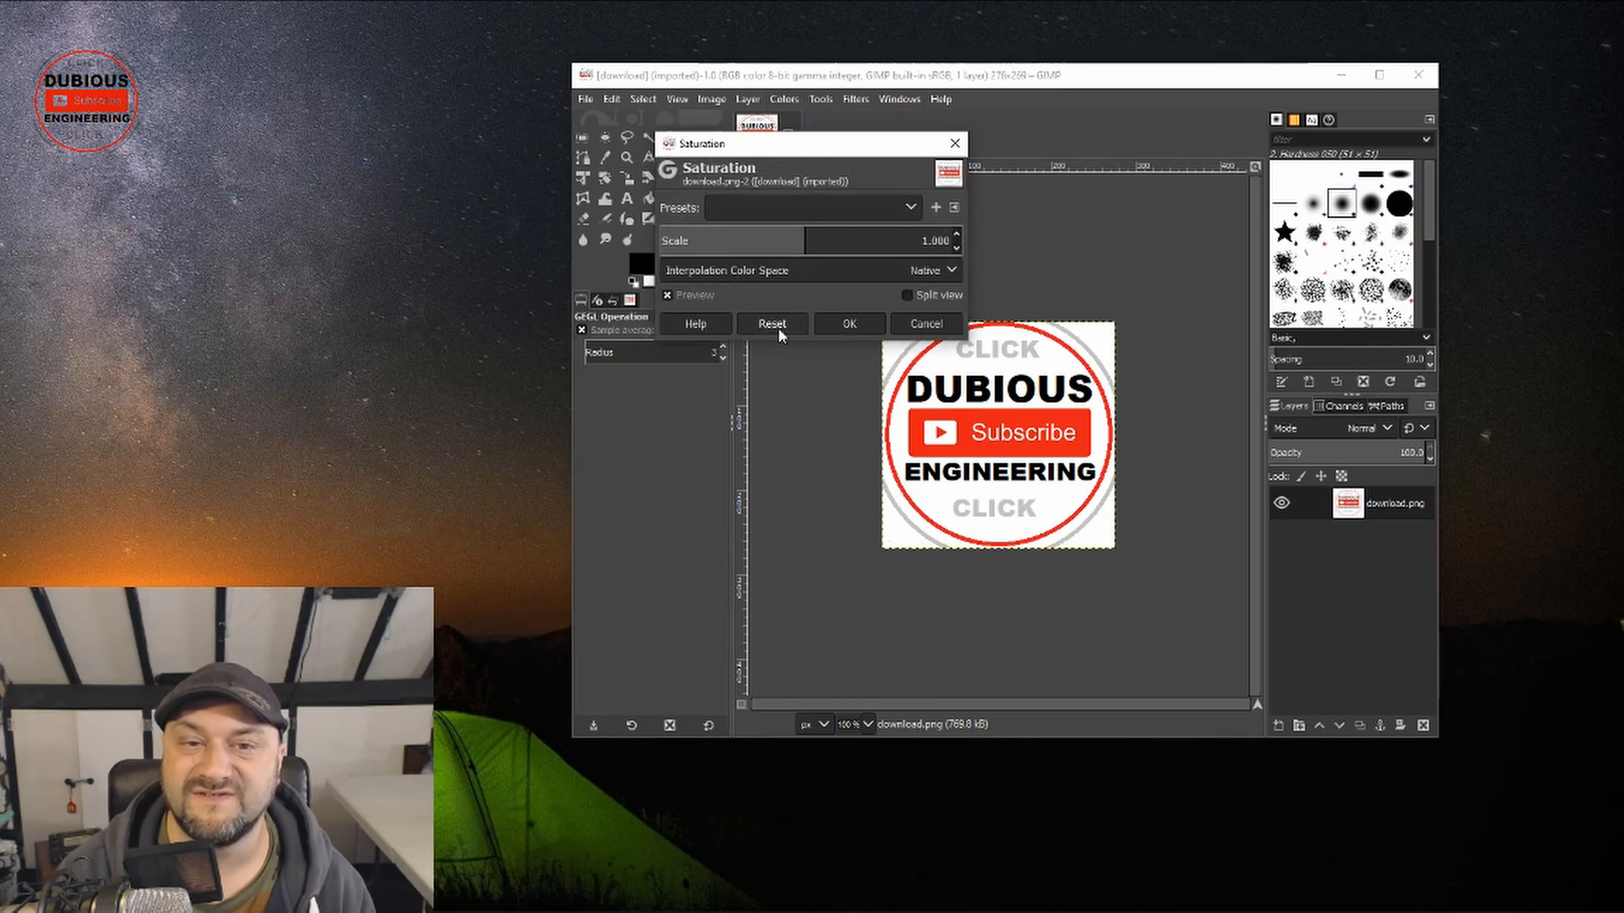
drag(797, 245, 582, 243)
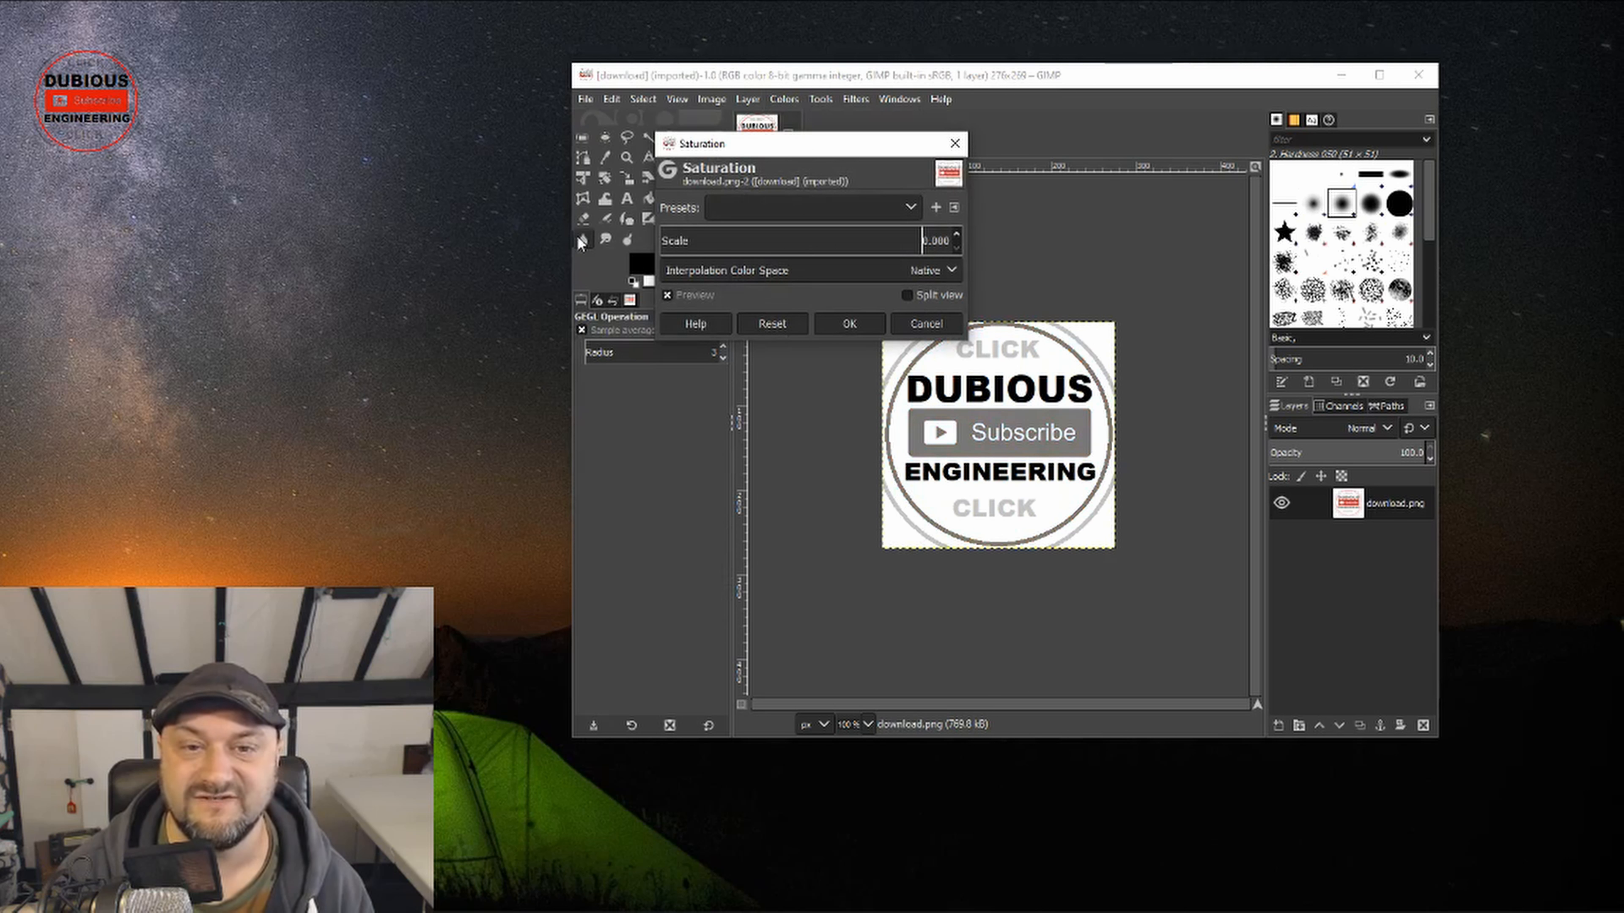
click(863, 326)
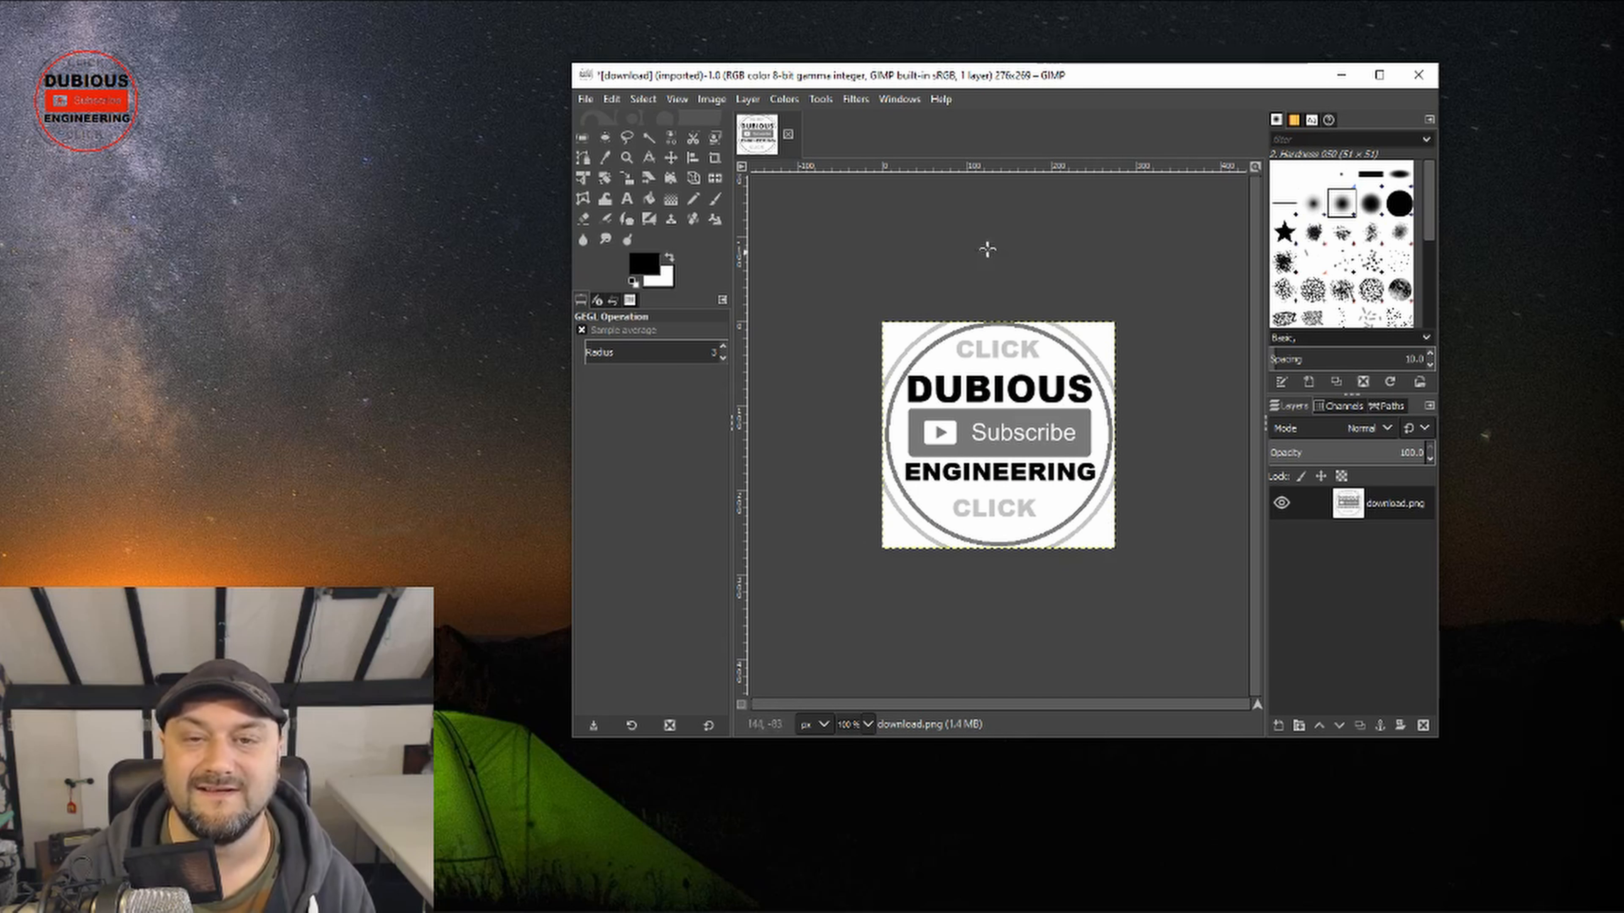
click(785, 100)
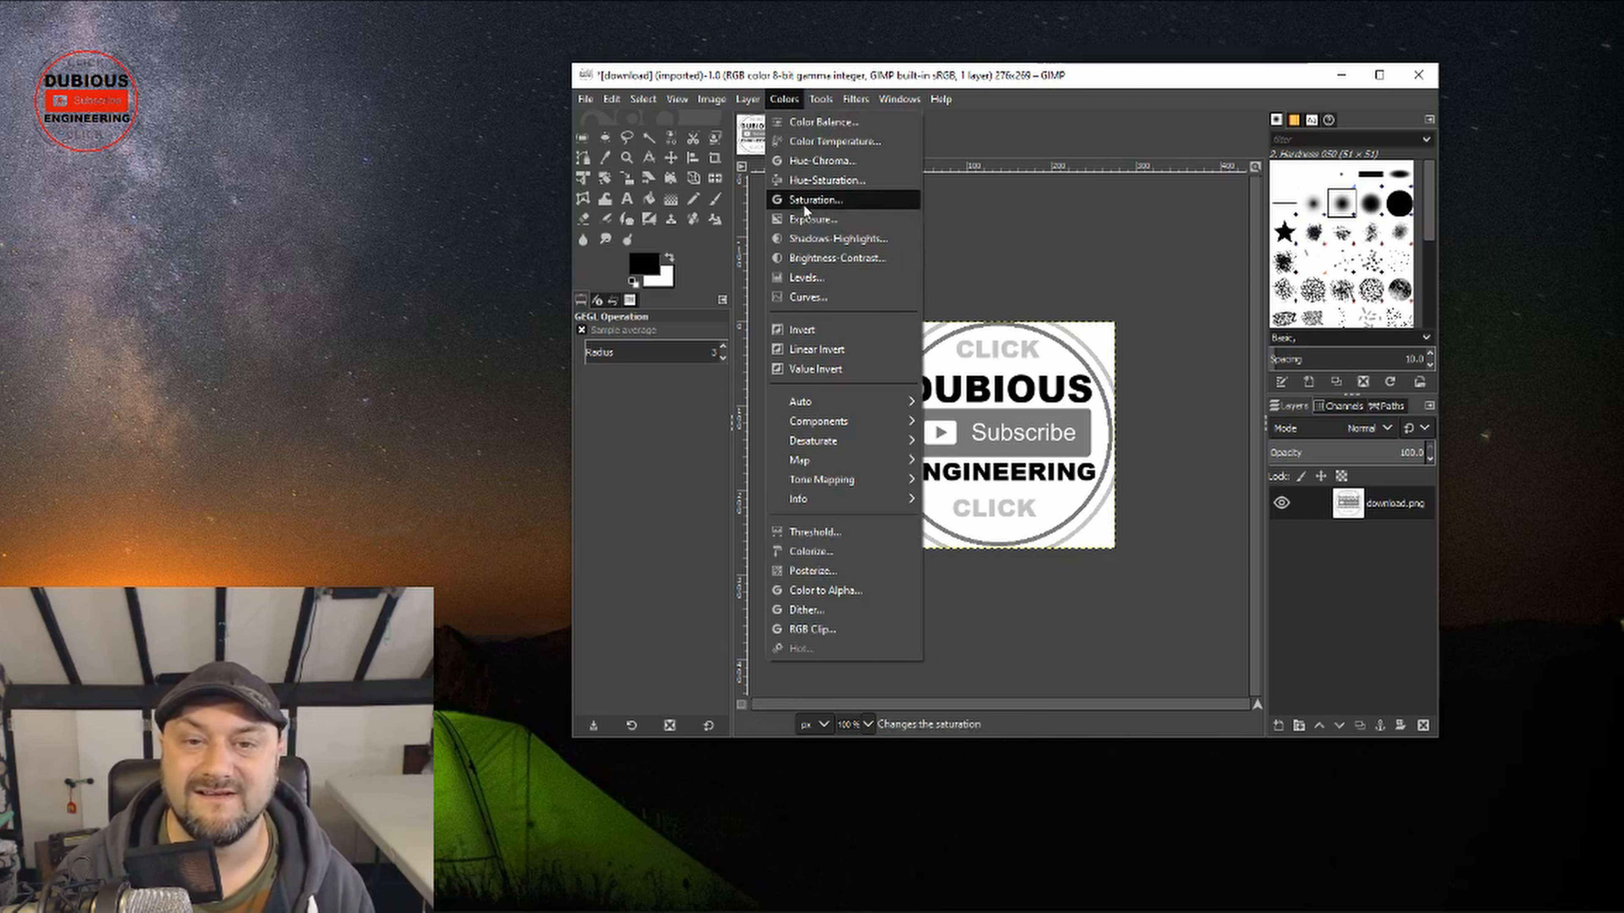
click(819, 260)
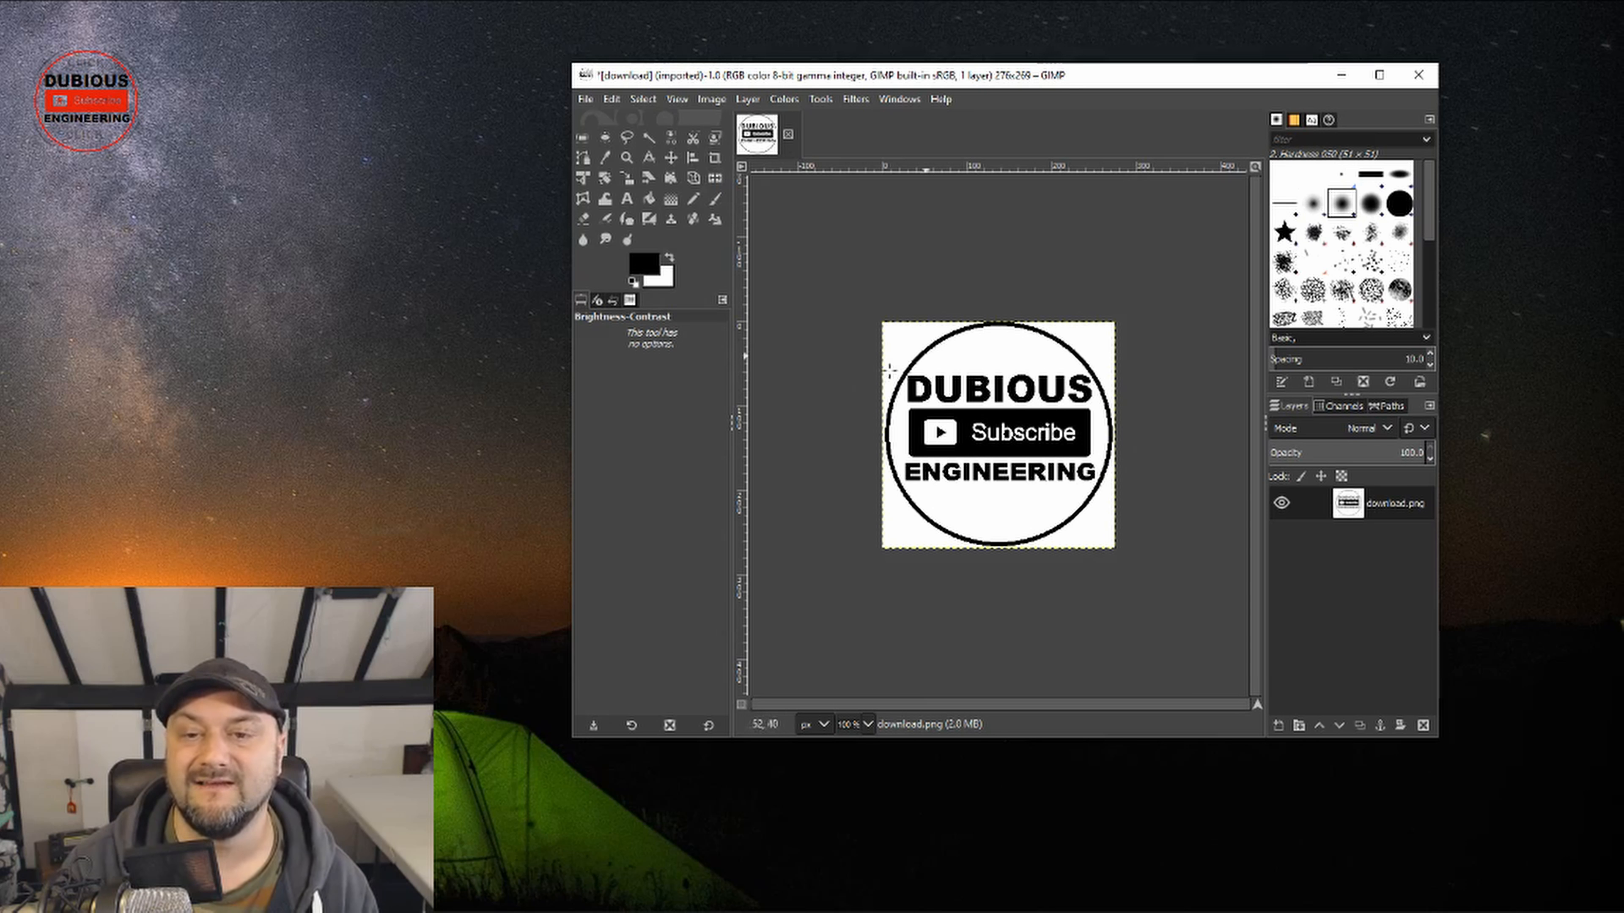
Step: Export the black-and-white logo to the Desktop as dubiouslogo3dprint.png and place the file beside download.png
key(ctrl+shift+e)
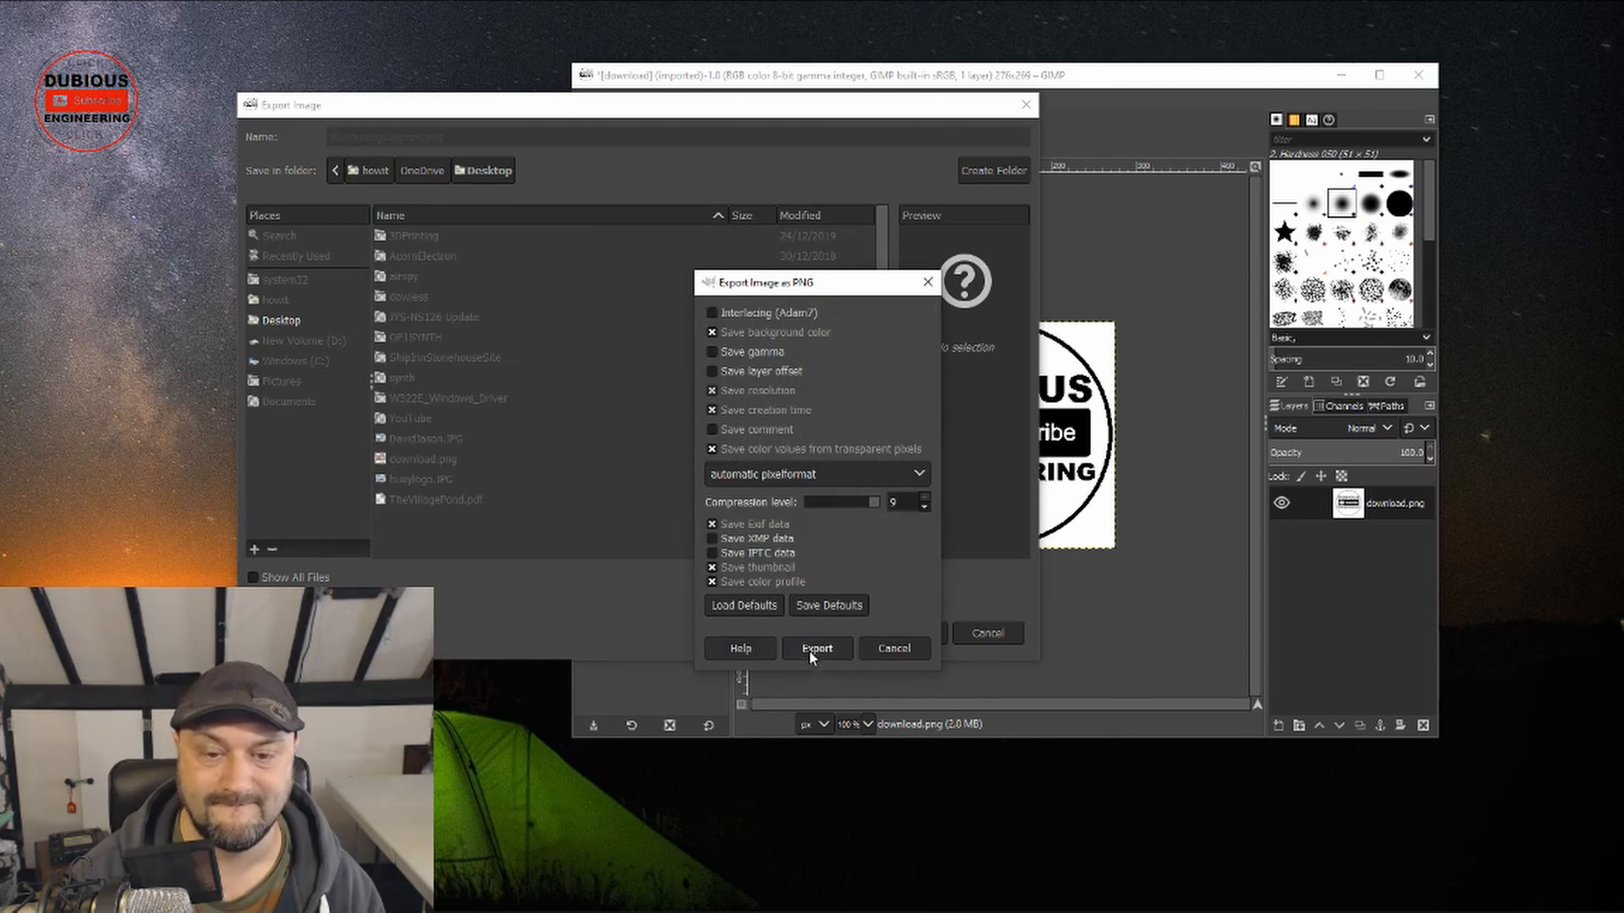
click(820, 651)
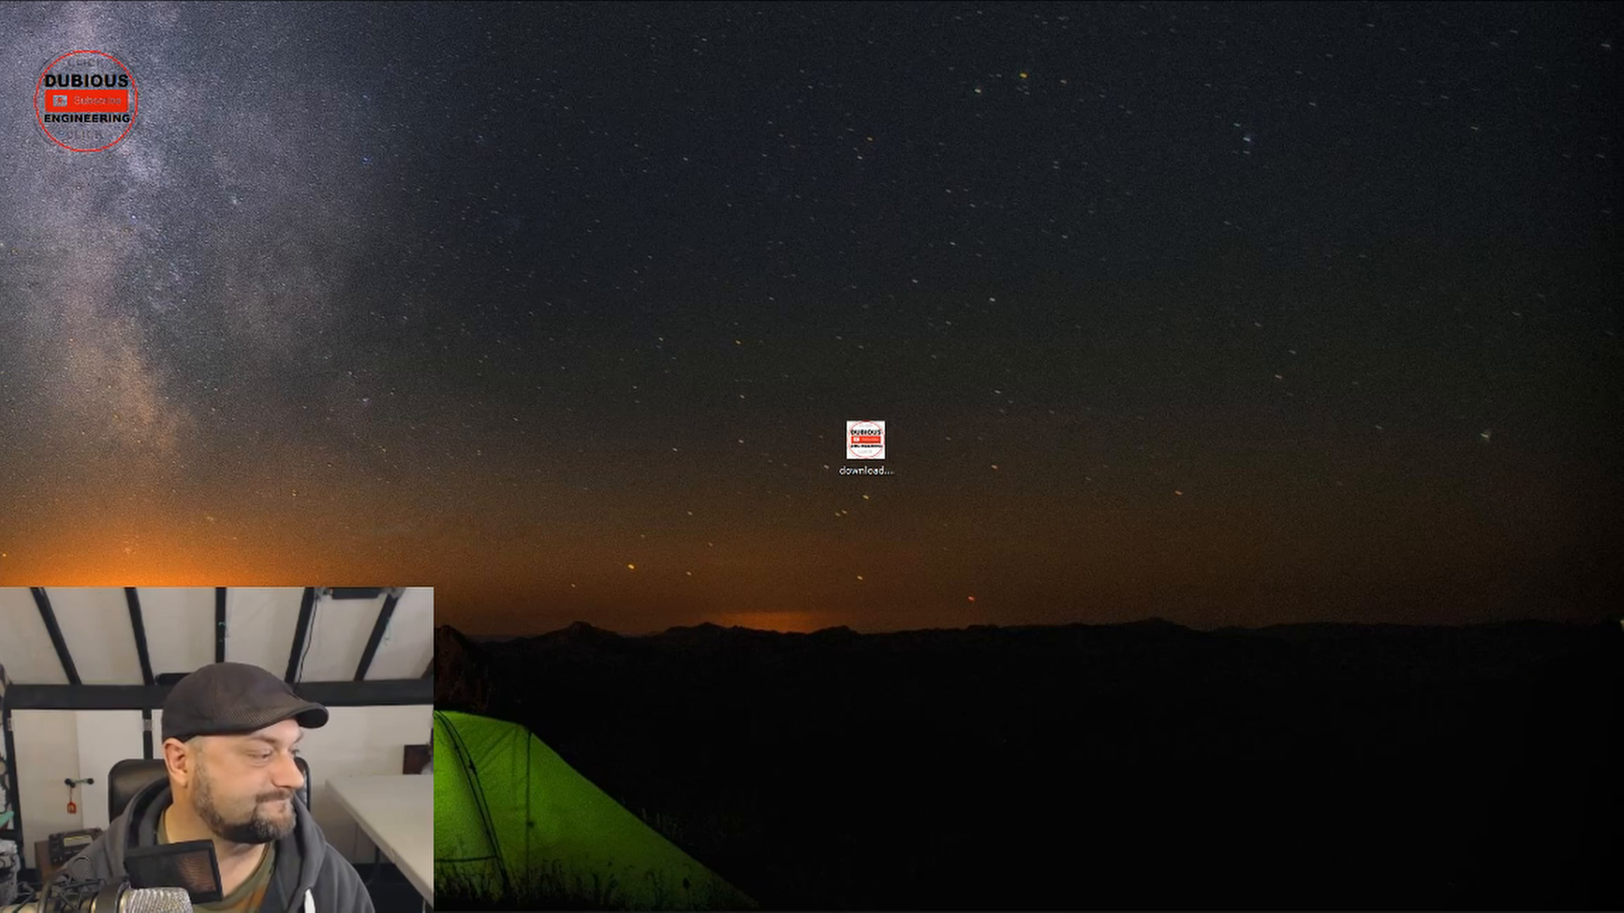
drag(0, 333, 946, 442)
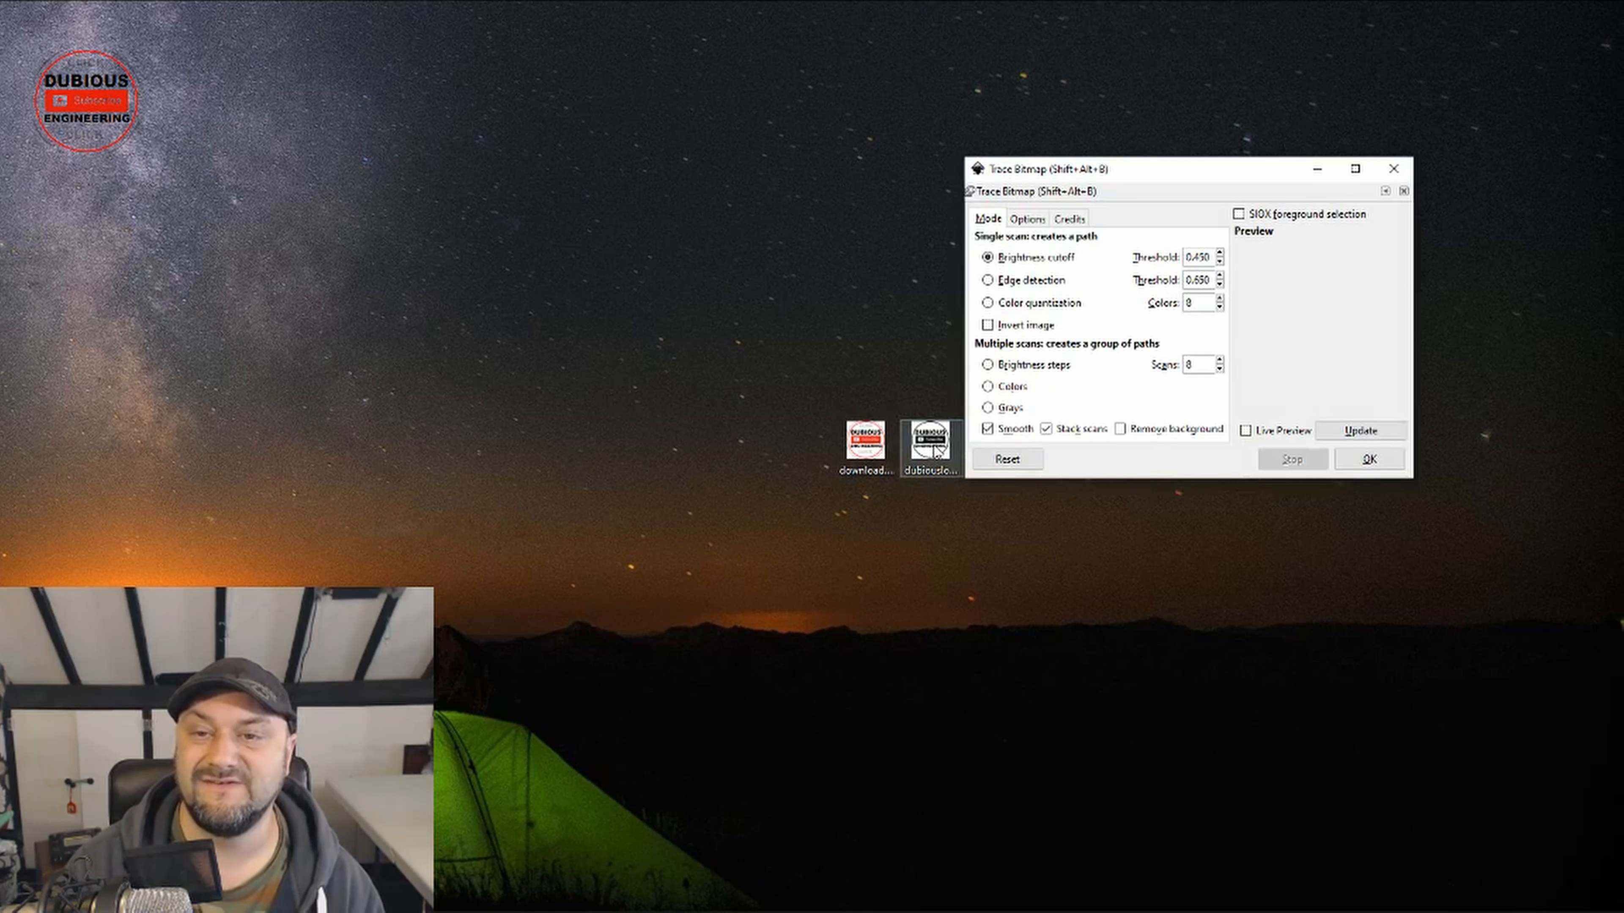
Step: Switch to Inkscape and import the black-and-white logo PNG as an embedded image with DPI from file
mouse_move(513, 255)
mouse_down()
mouse_move(962, 99)
mouse_move(1172, 101)
mouse_move(1188, 135)
mouse_up()
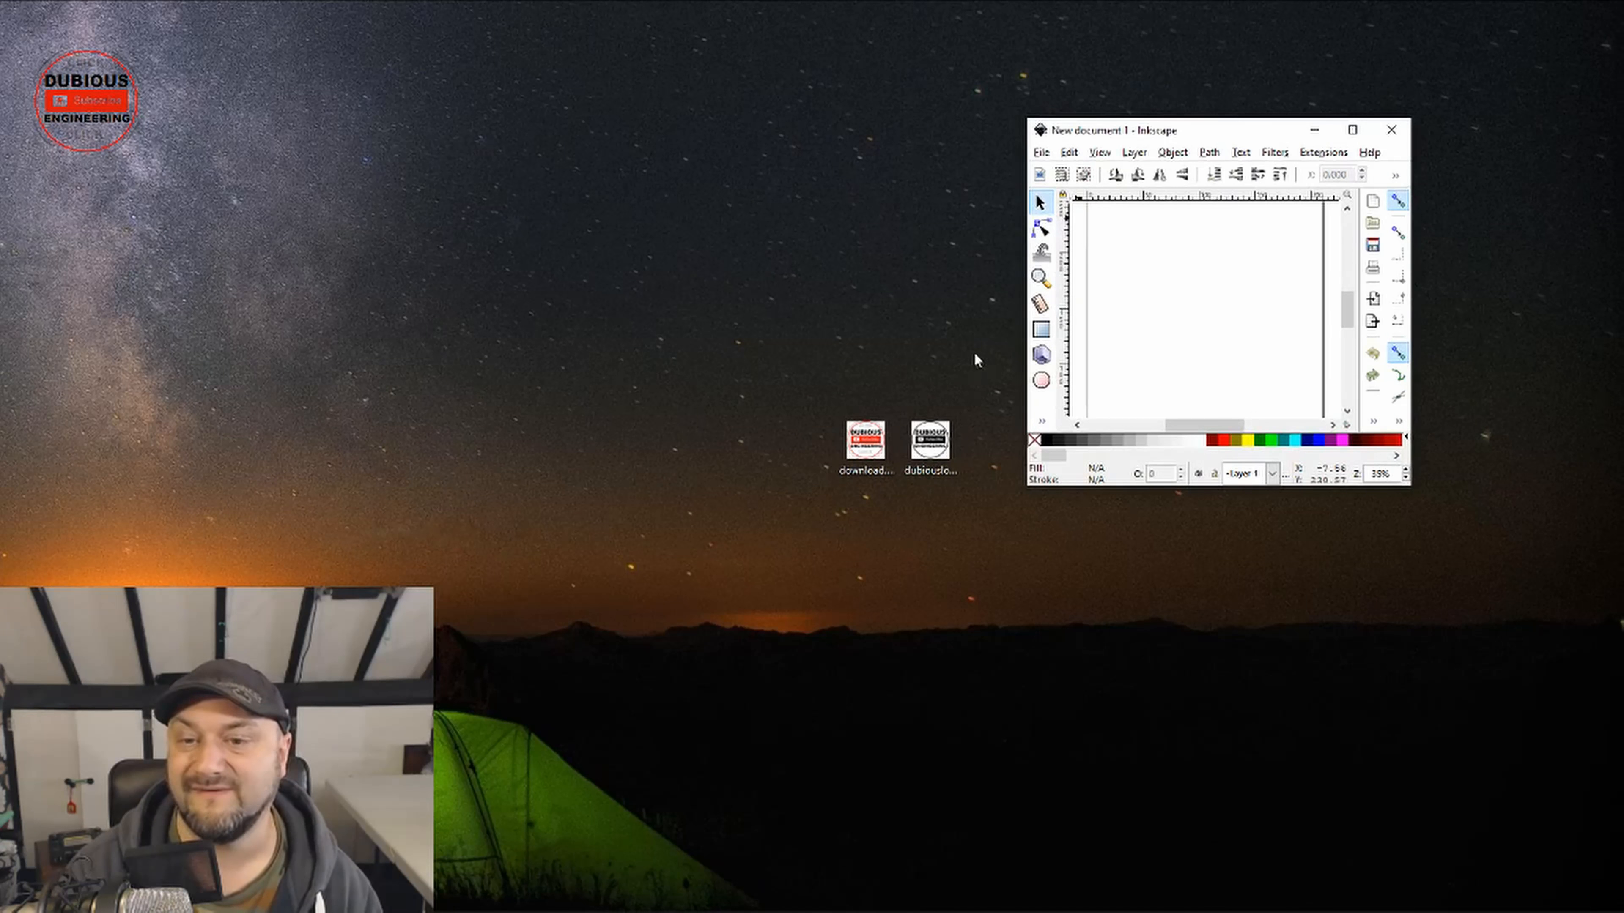
drag(933, 442, 1188, 359)
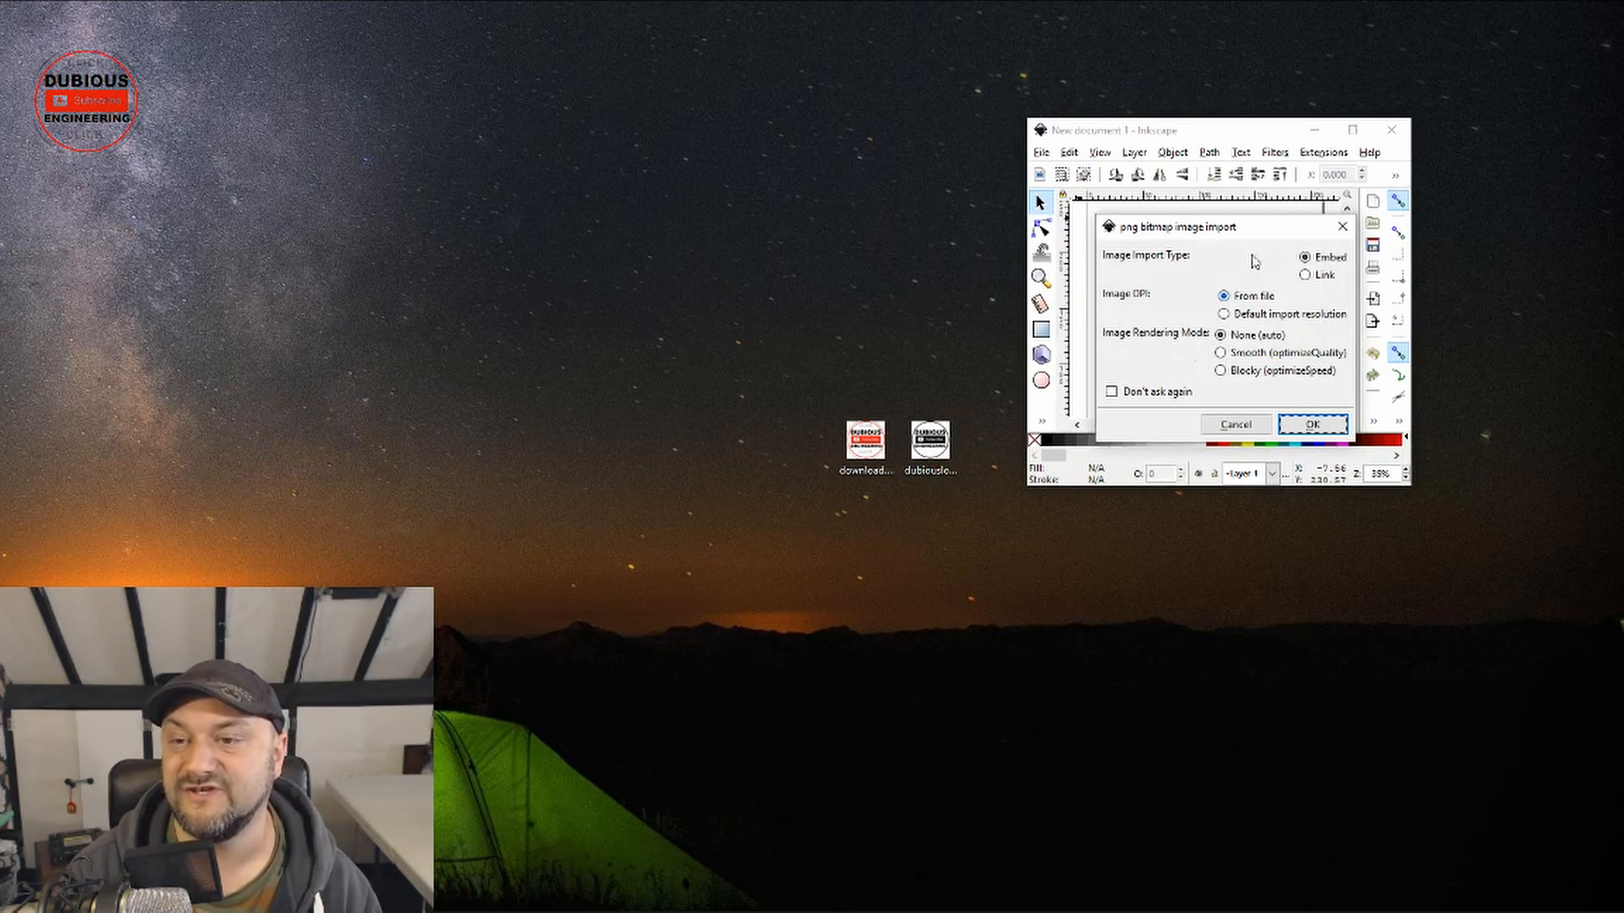
click(1313, 425)
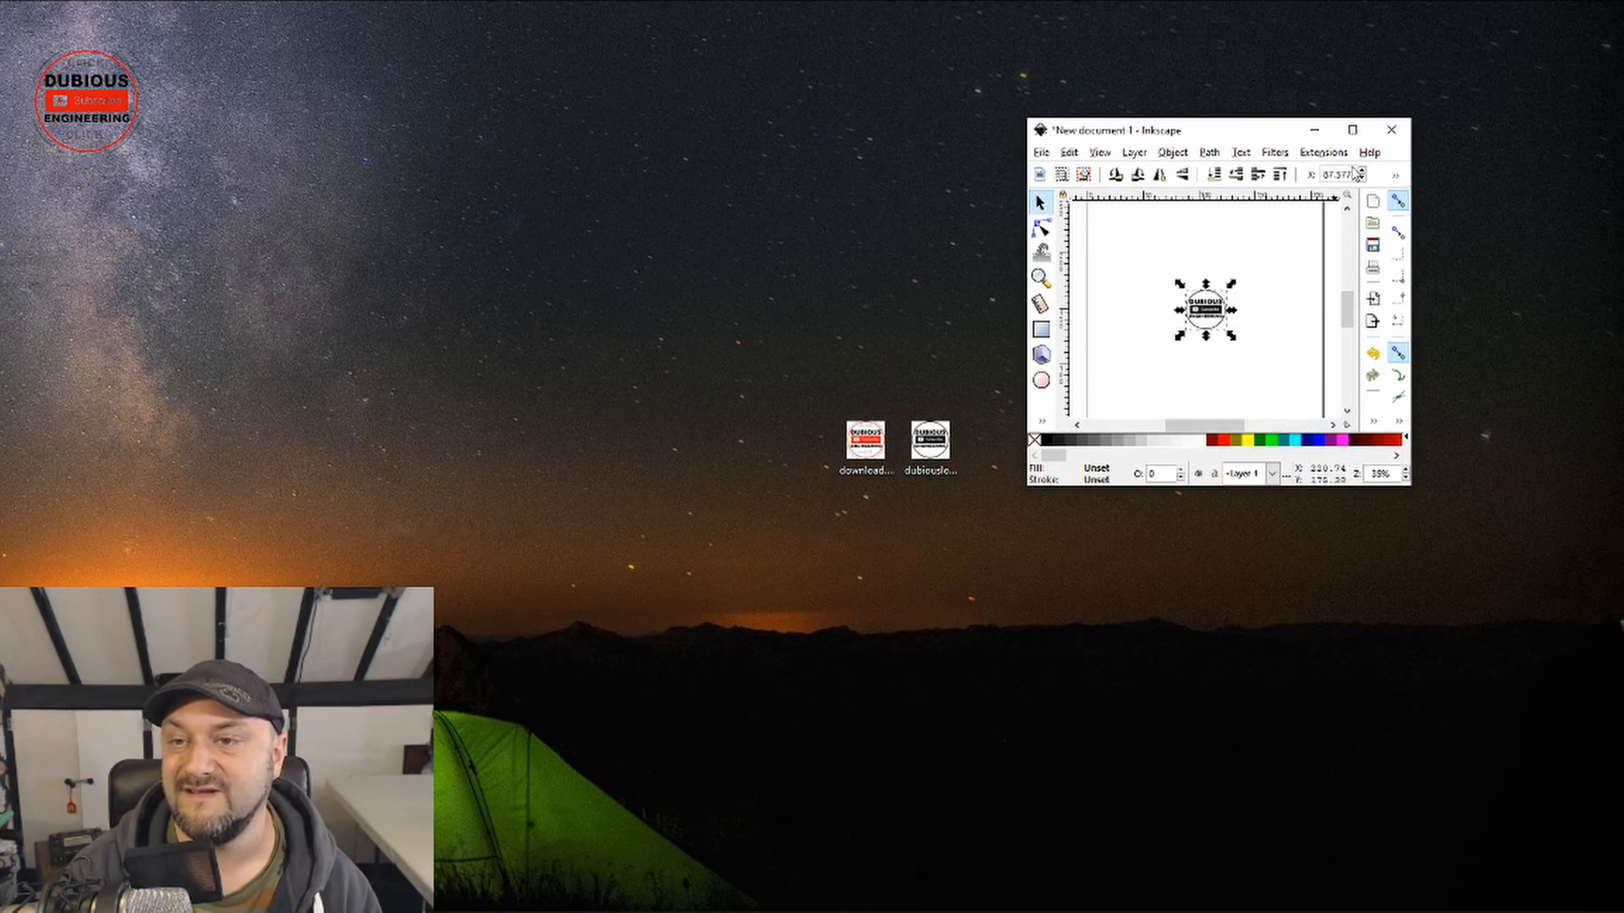
Step: Maximize the drawing window, enlarge the logo bitmap to about 238 mm wide and centre it over the page
click(1352, 130)
drag(824, 437, 1048, 221)
drag(920, 343, 793, 468)
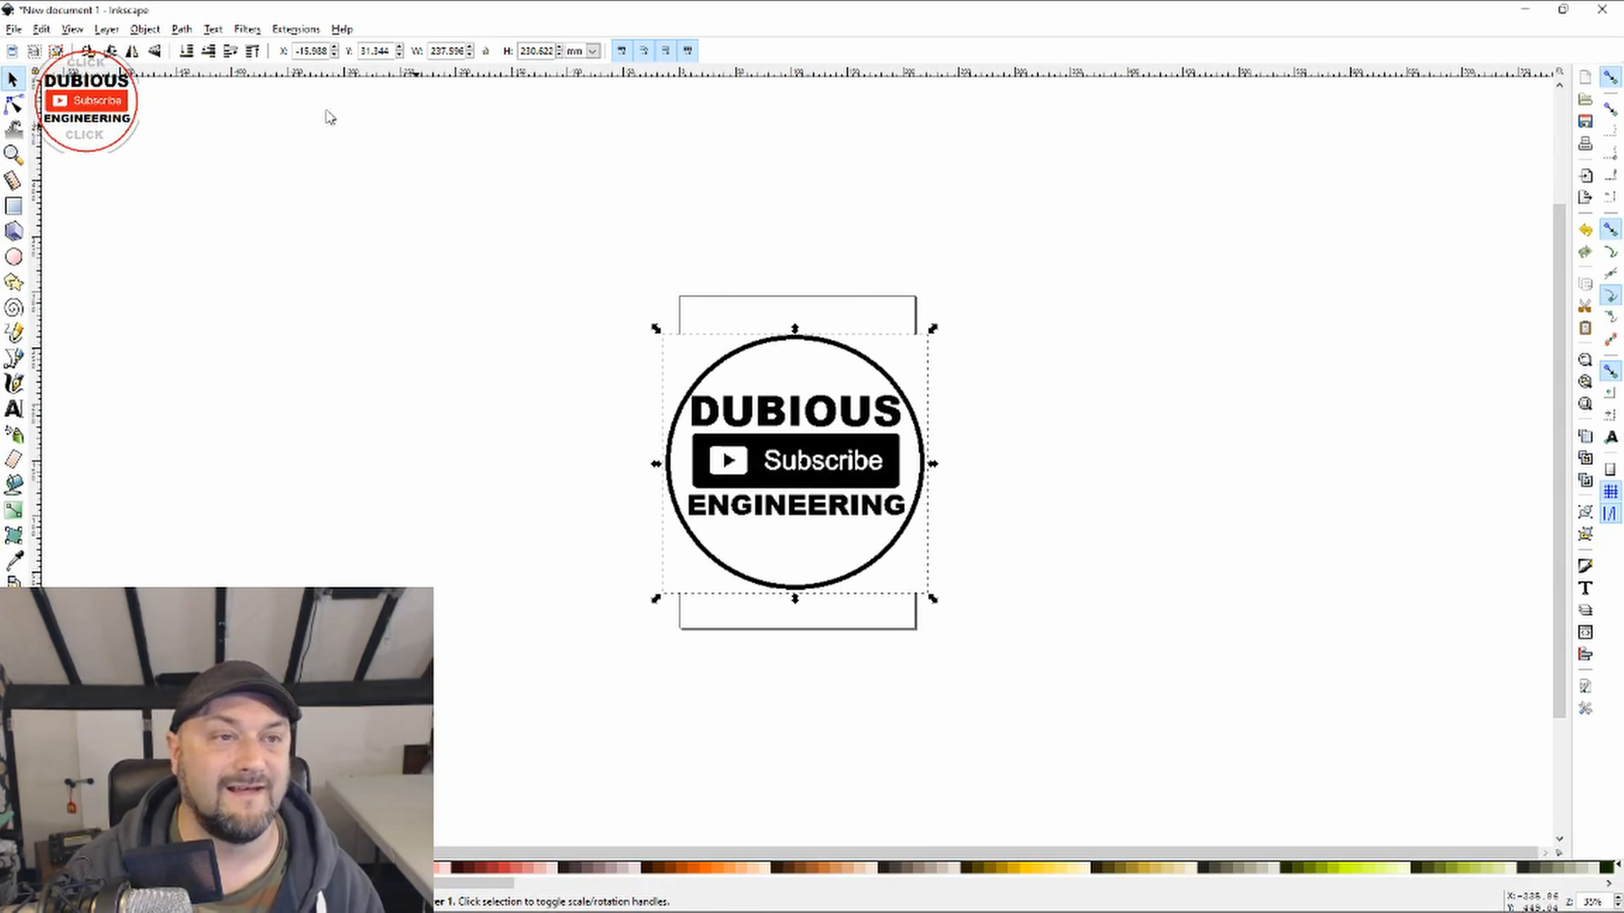
Step: Trace the logo bitmap into a path using brightness cutoff with threshold 0.450, and move the traced copy clear of the original
click(212, 29)
mouse_move(176, 32)
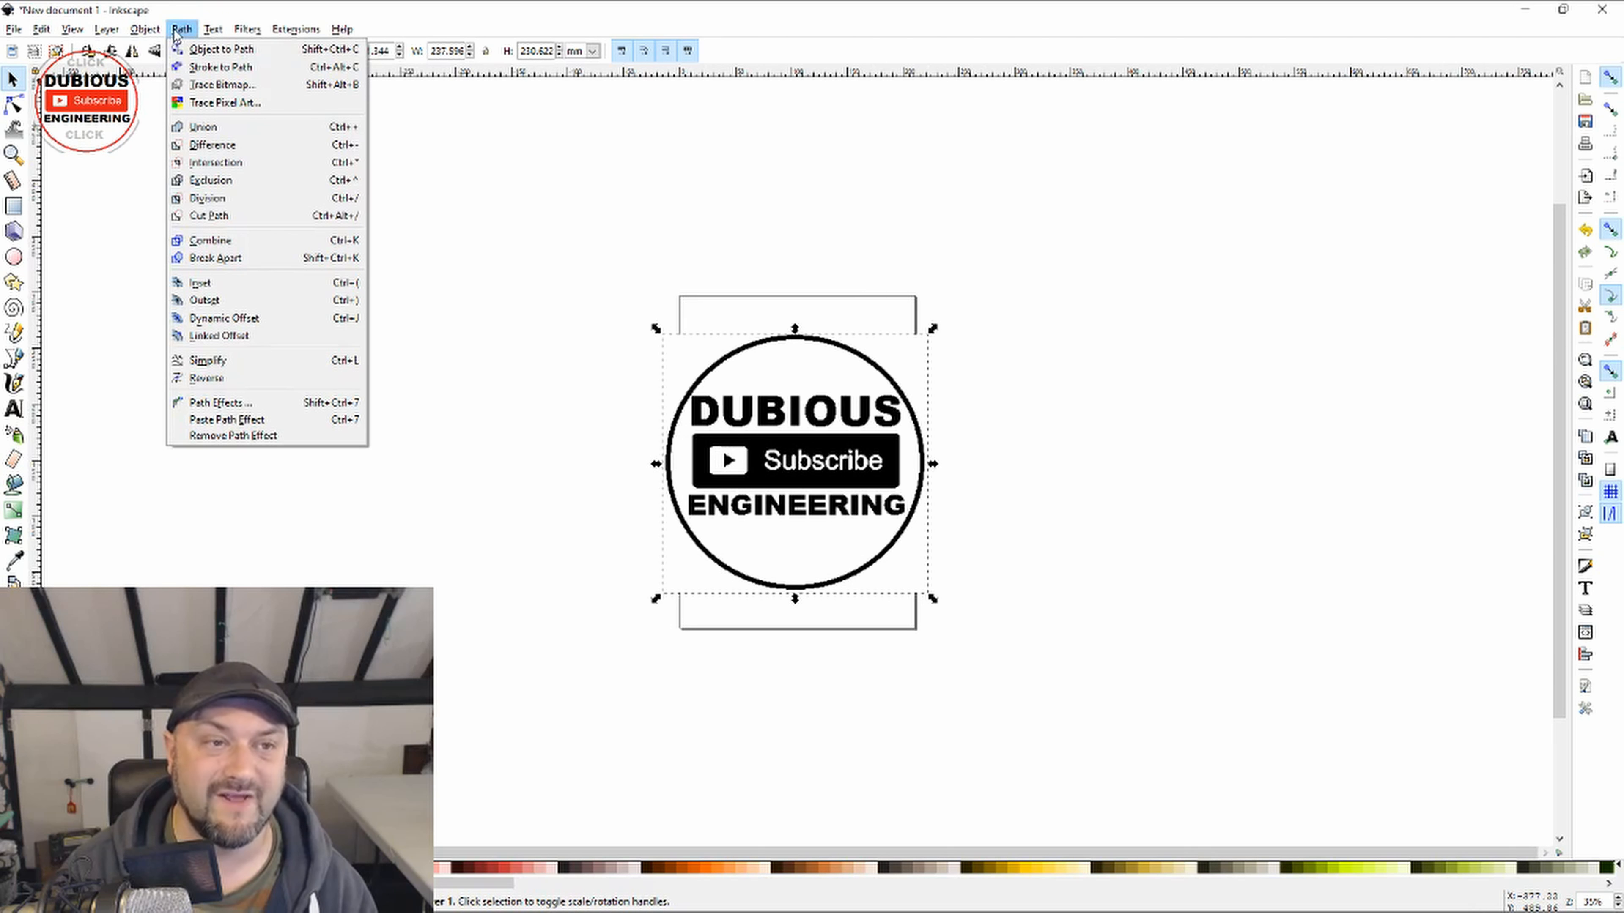
click(218, 85)
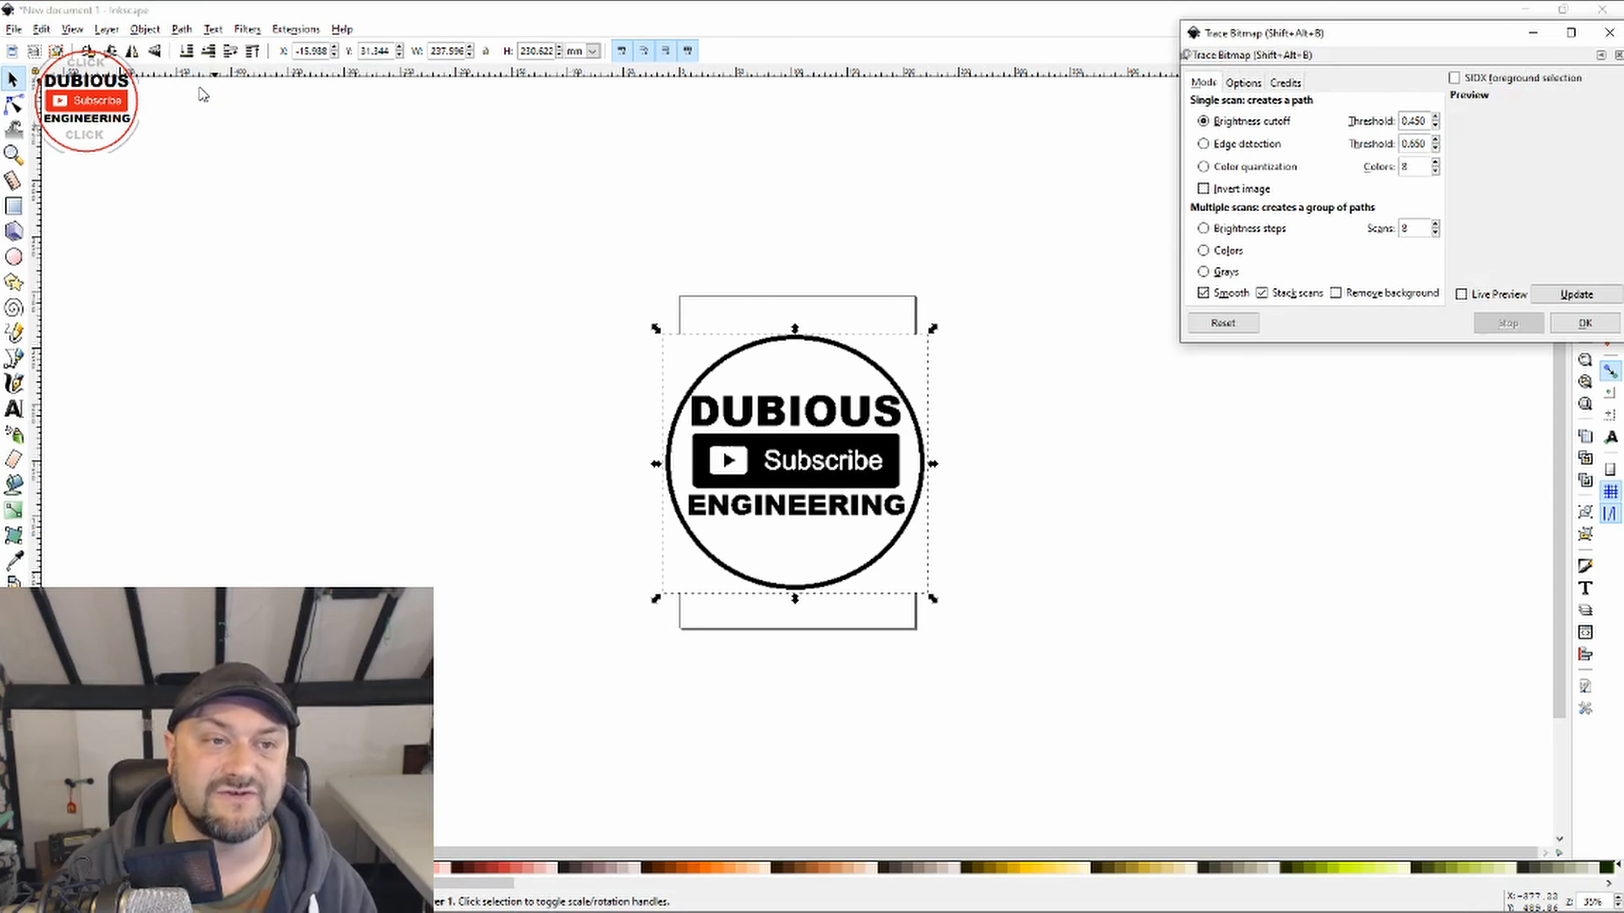
drag(1442, 46, 1273, 279)
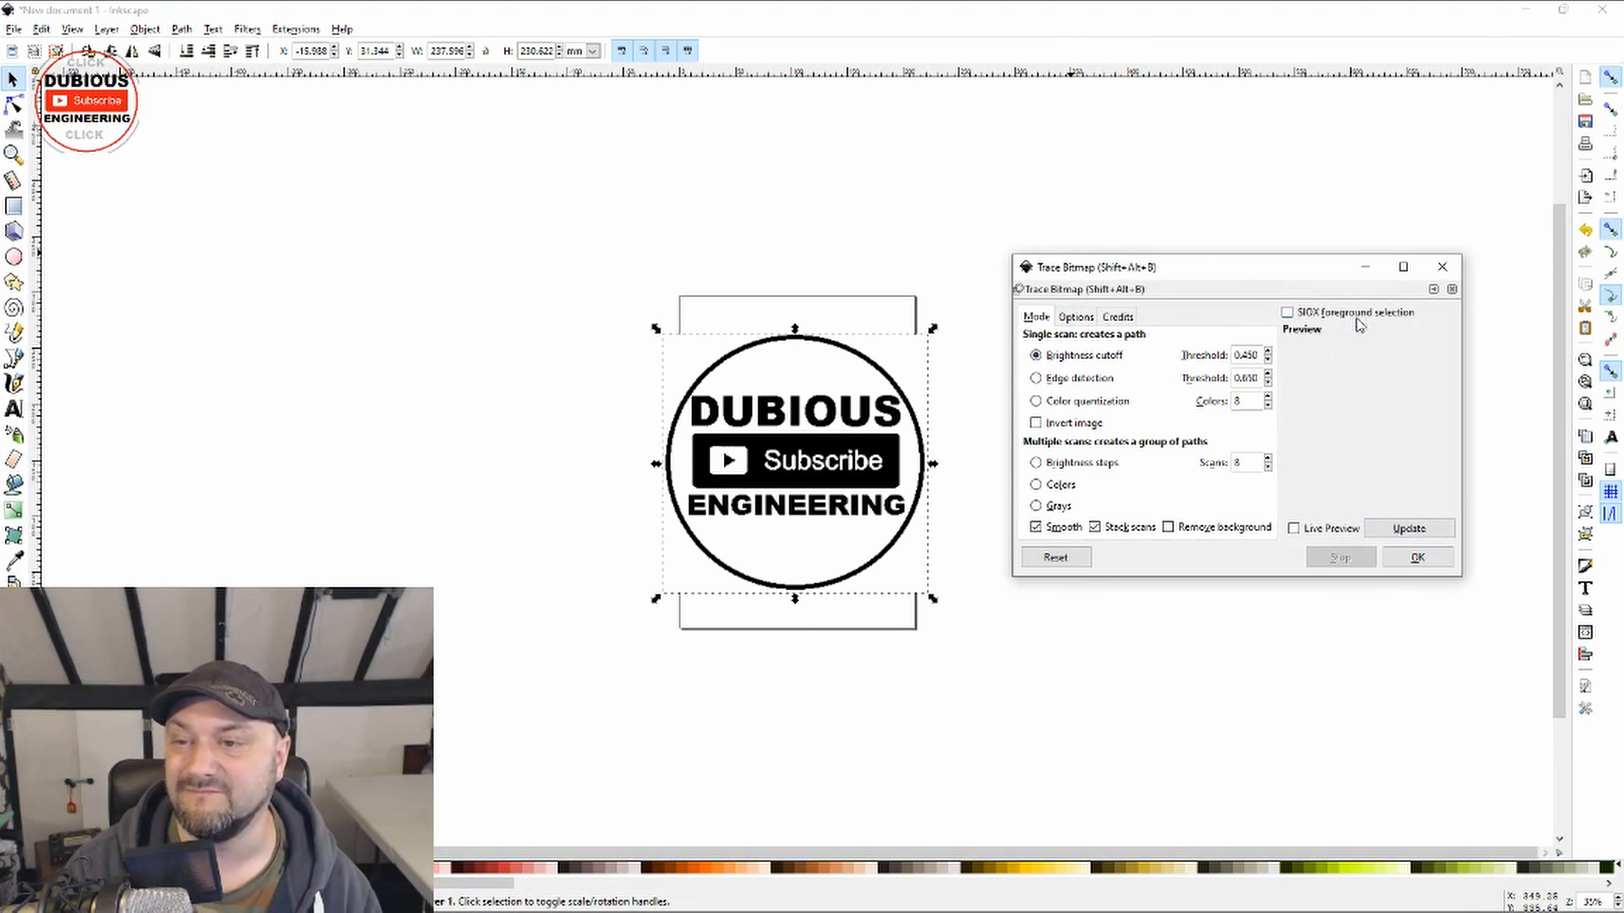
click(1410, 559)
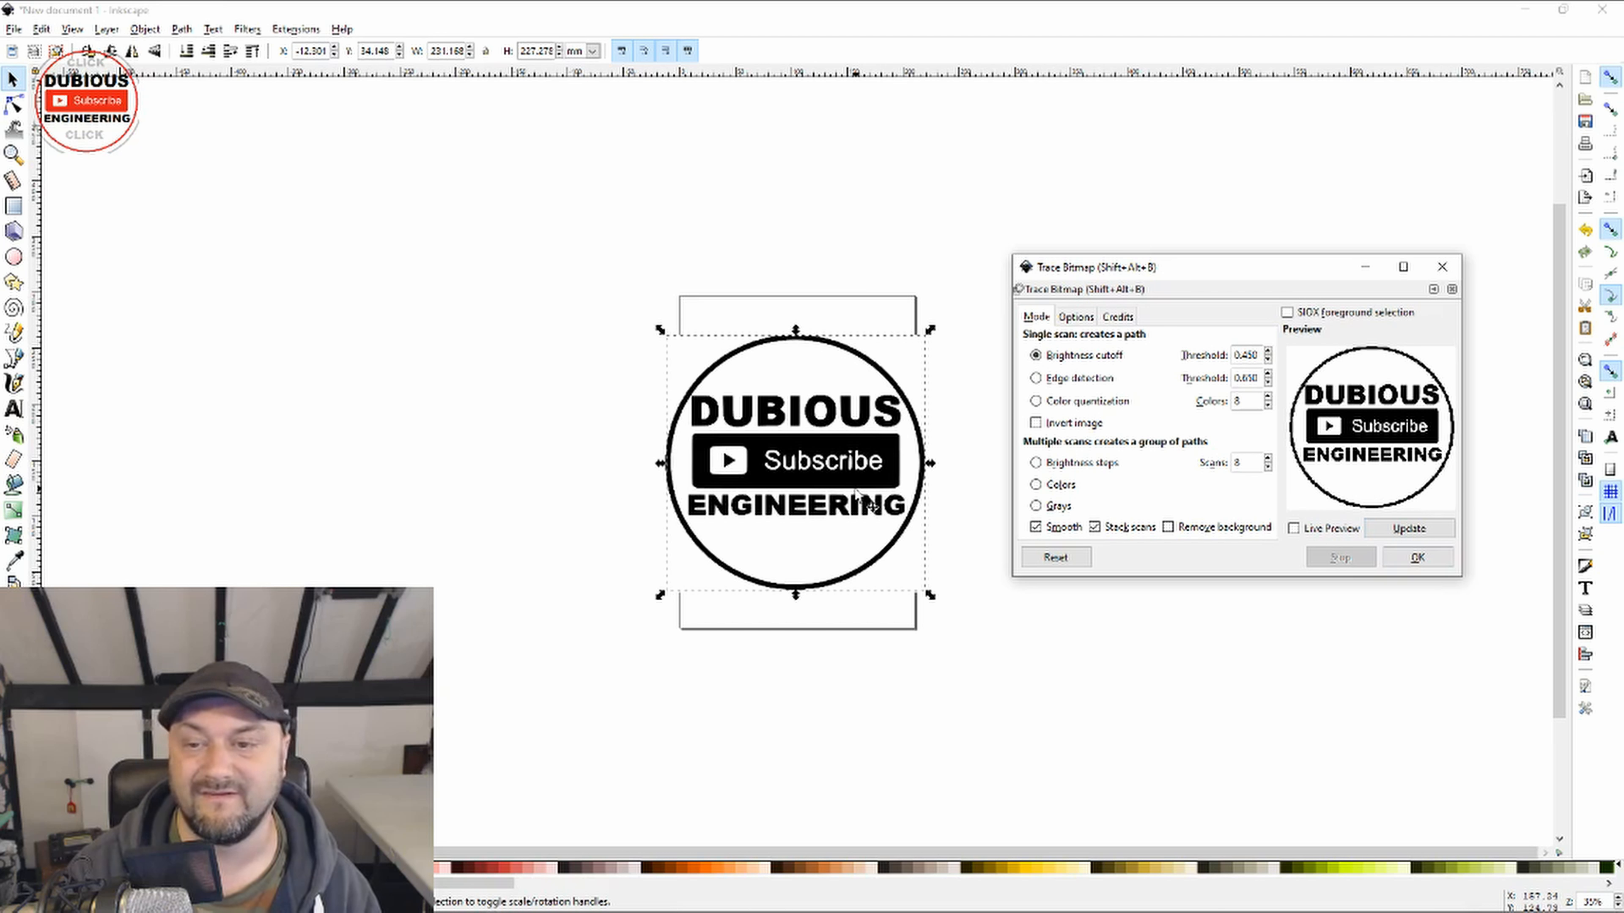
click(1441, 267)
mouse_move(786, 492)
mouse_down()
mouse_move(1231, 338)
mouse_move(1203, 355)
mouse_up()
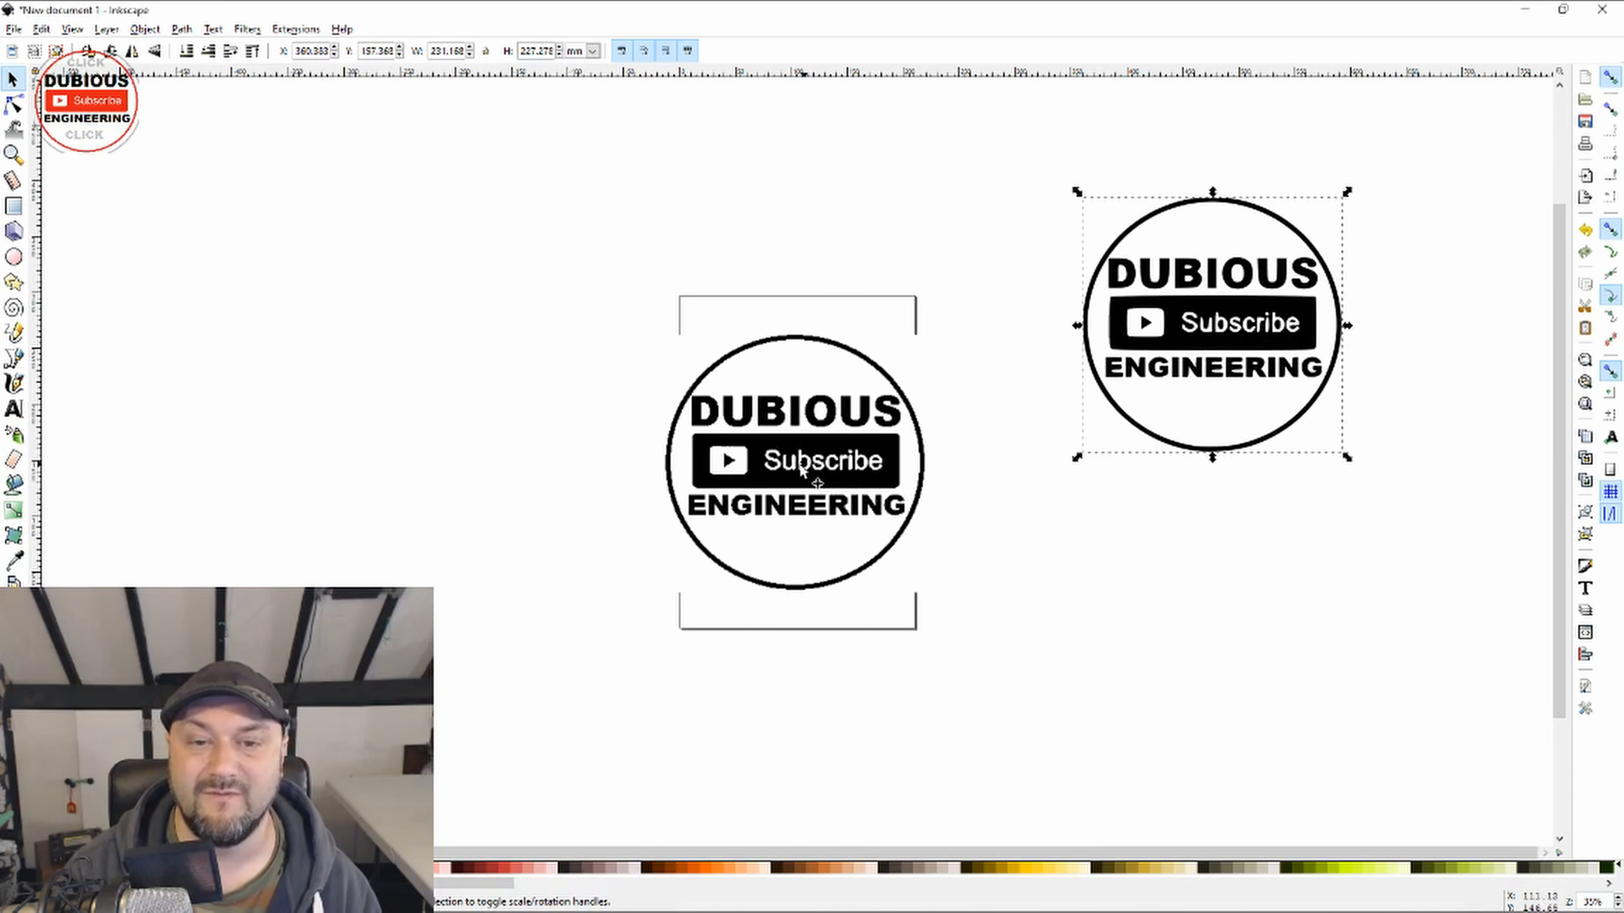
Step: Set the traced logo next to the original bitmap and compare the edge smoothness of both up close
click(771, 467)
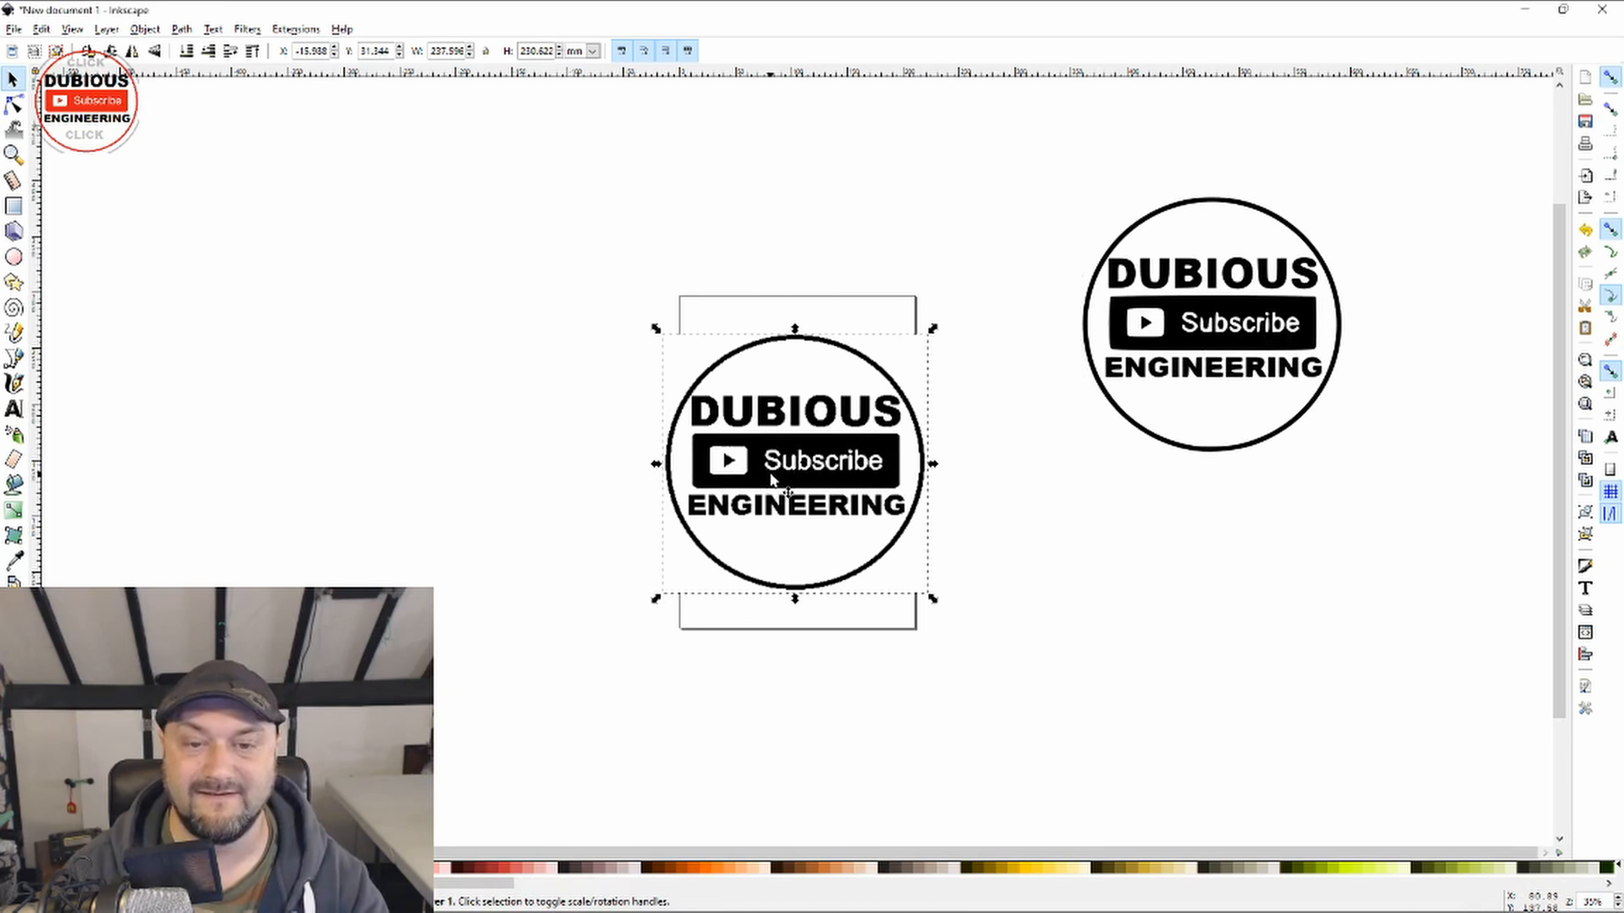
scroll(771, 474, up, 4)
scroll(779, 477, down, 2)
scroll(780, 476, down, 4)
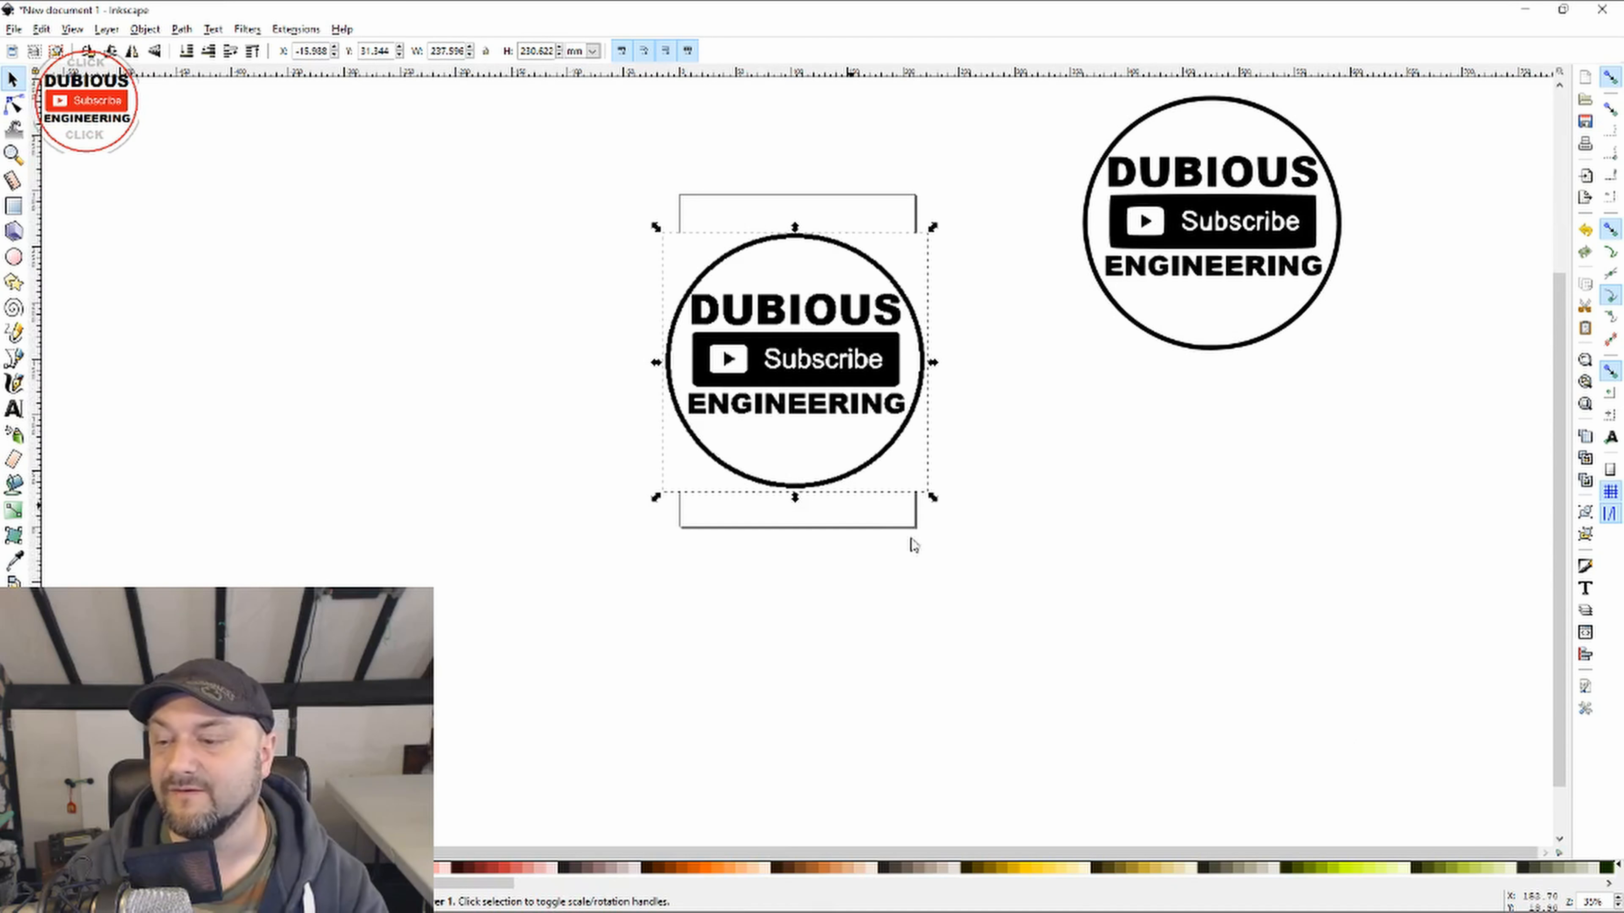
ctrl+scroll(790, 464, up, 3)
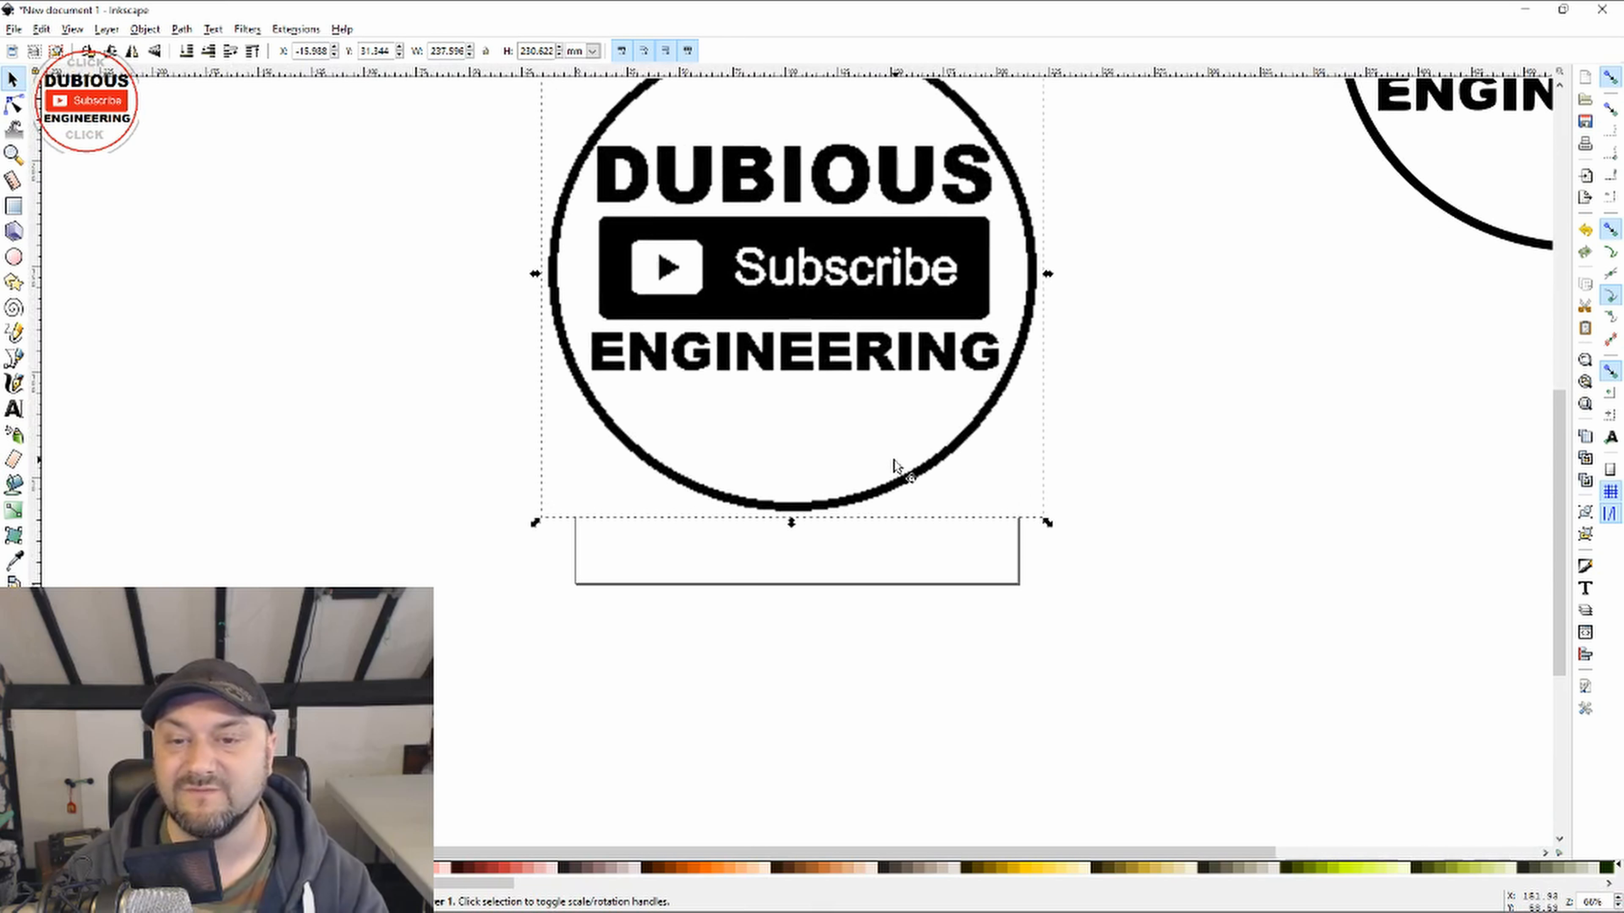
drag(1469, 149, 1190, 347)
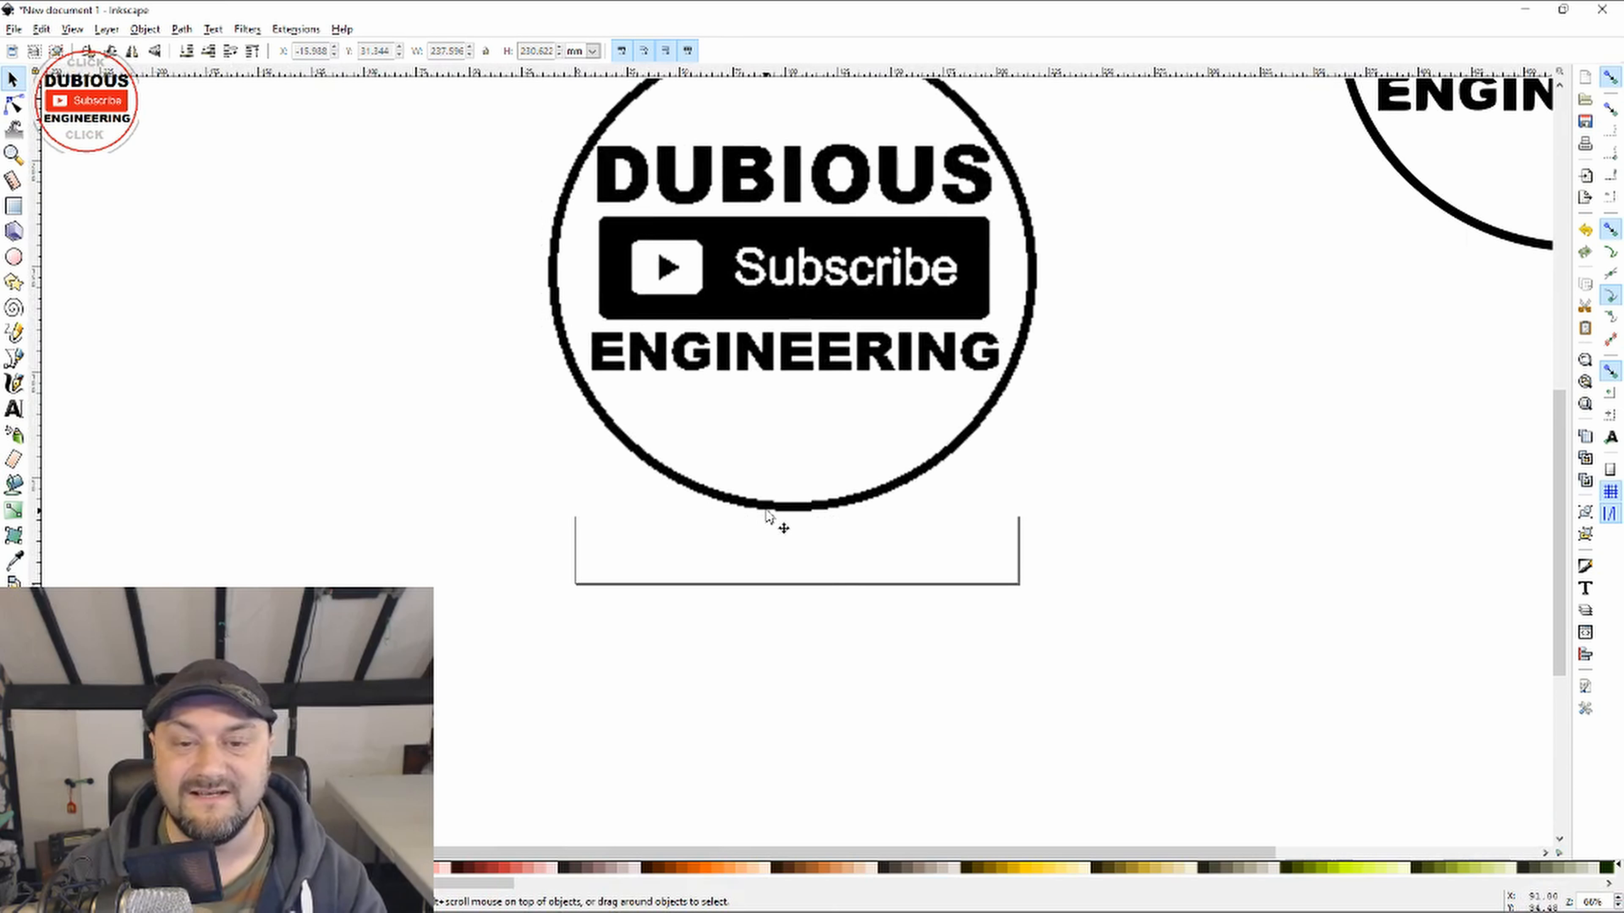
drag(505, 854, 1069, 875)
drag(1555, 476, 1555, 368)
click(1247, 346)
drag(1273, 307, 962, 491)
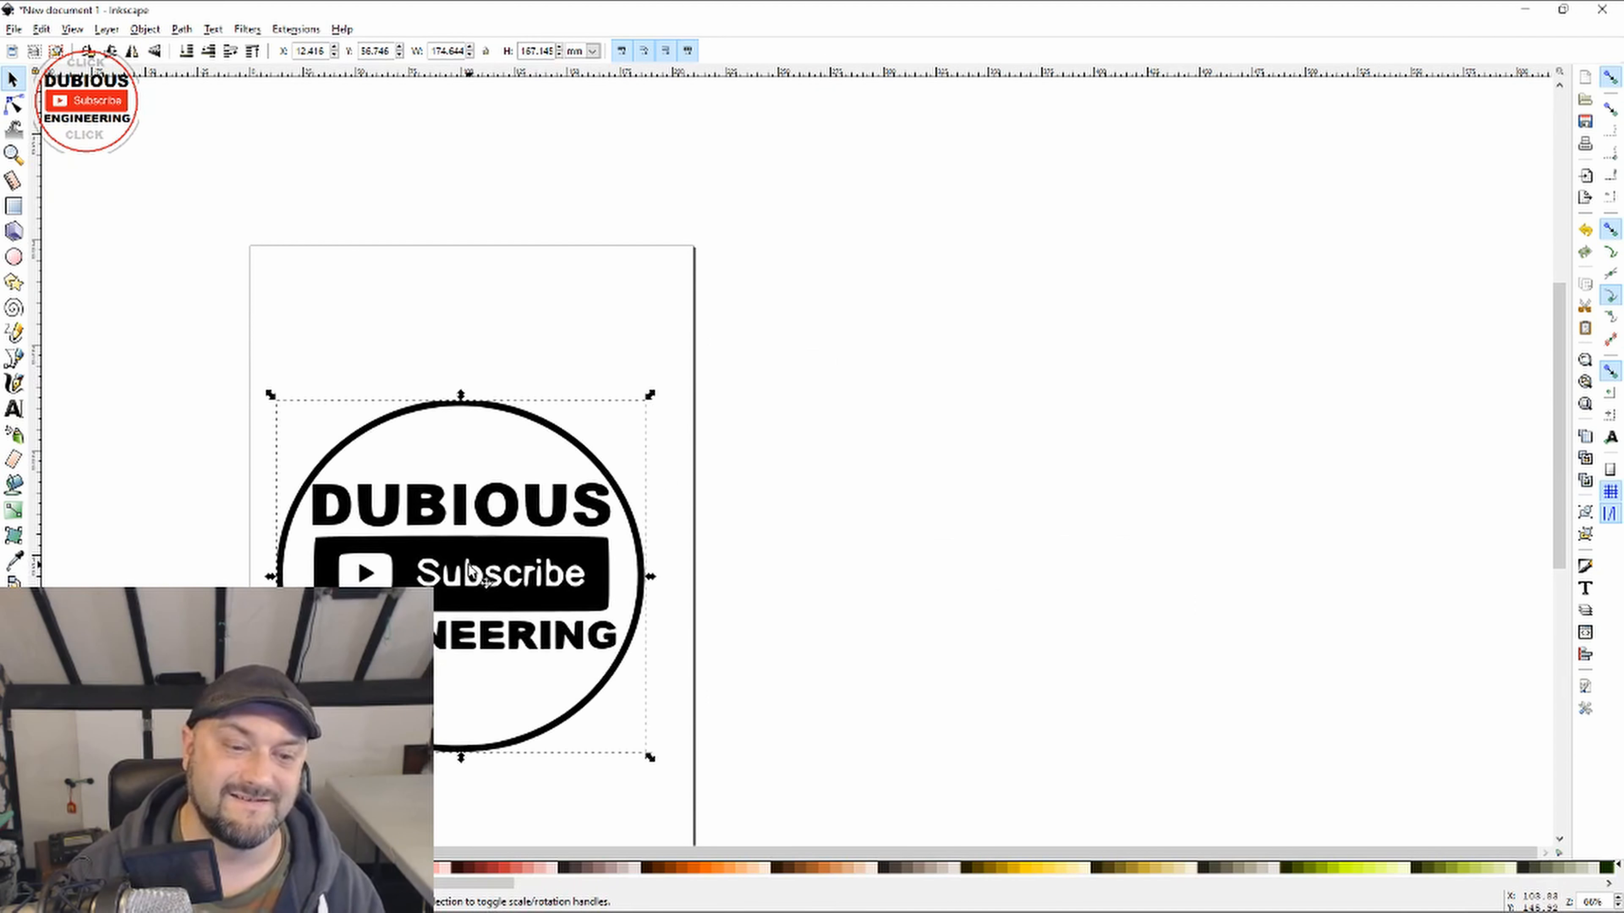
Step: Remove the original bitmap and fit the traced logo onto the page at about 175 mm wide
drag(472, 569, 484, 569)
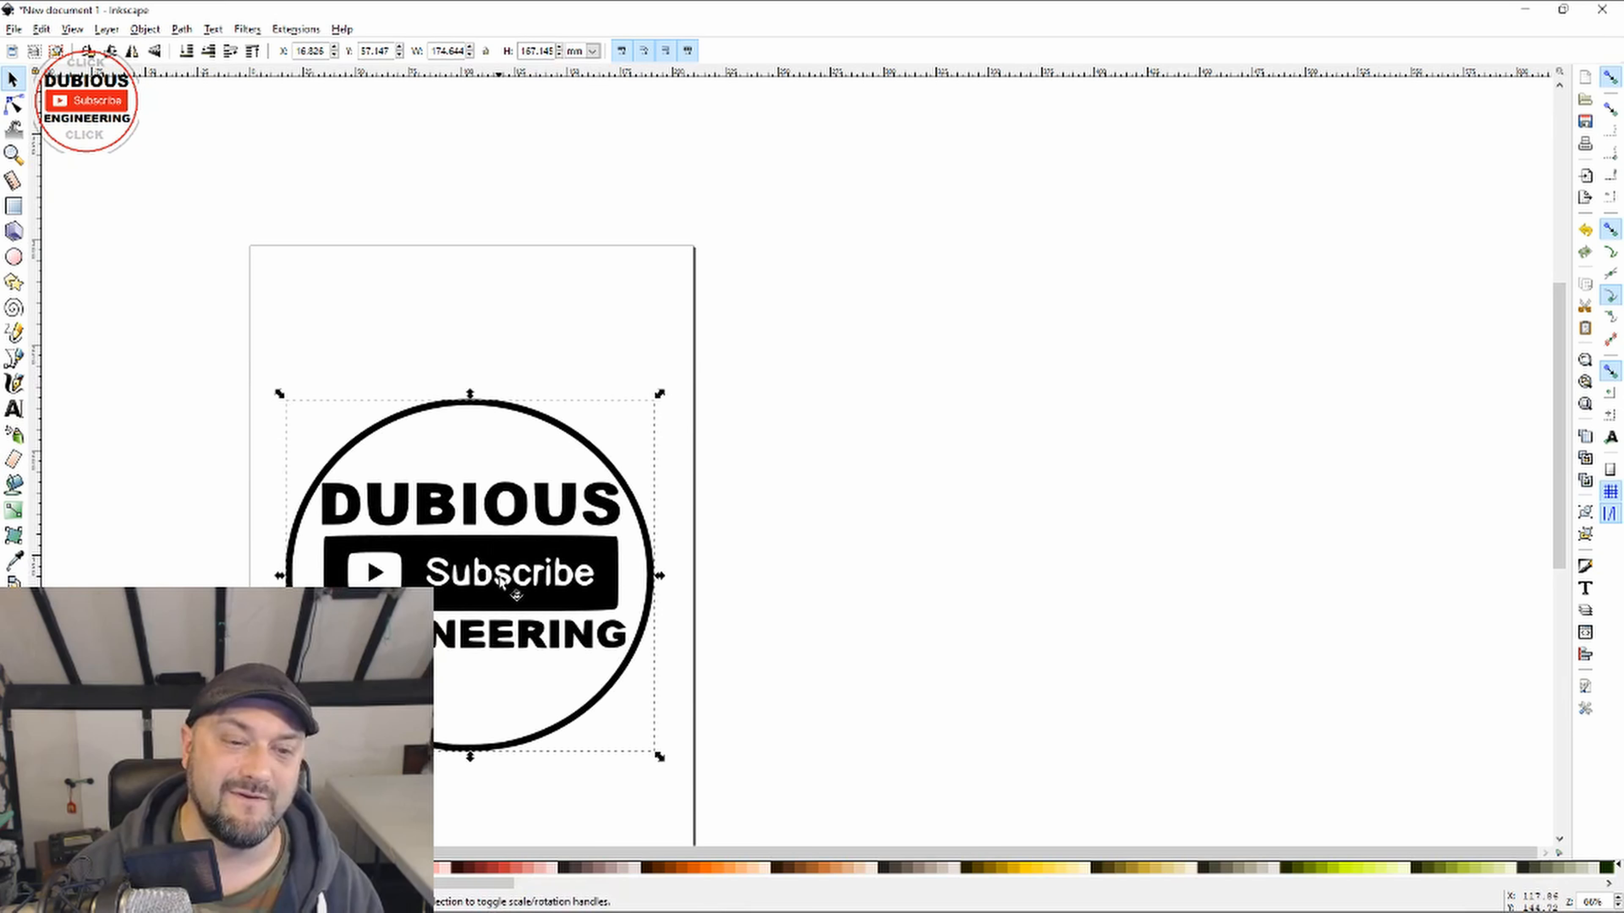
Step: Save the drawing to the Desktop as an Inkscape SVG named dubiouslogo3dprint.svg and close Inkscape
click(13, 29)
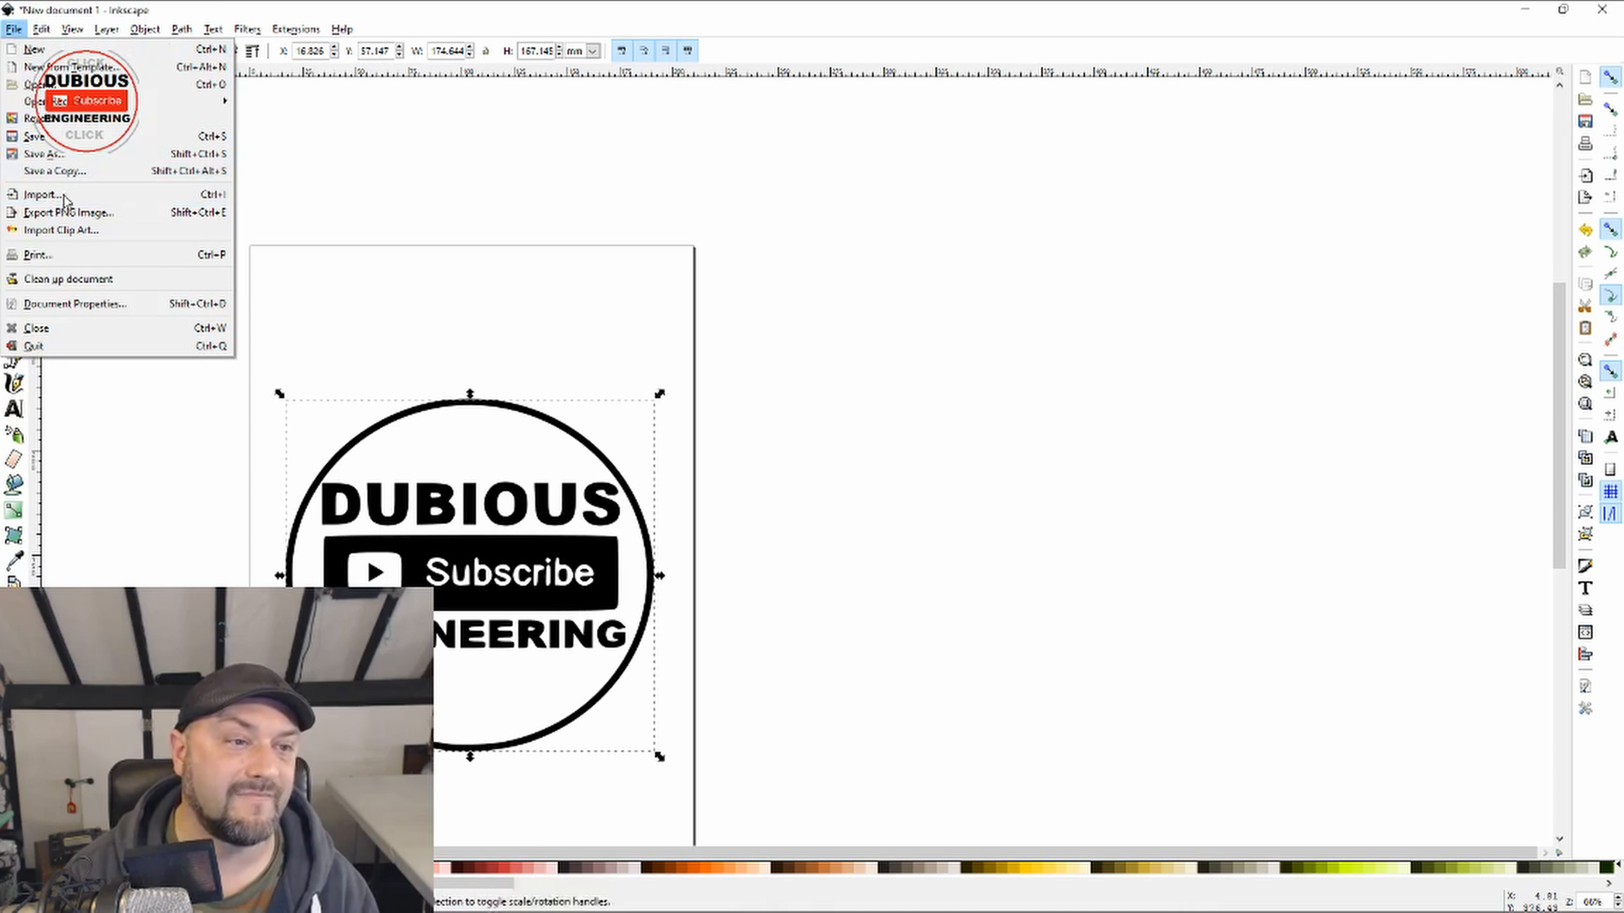
click(45, 154)
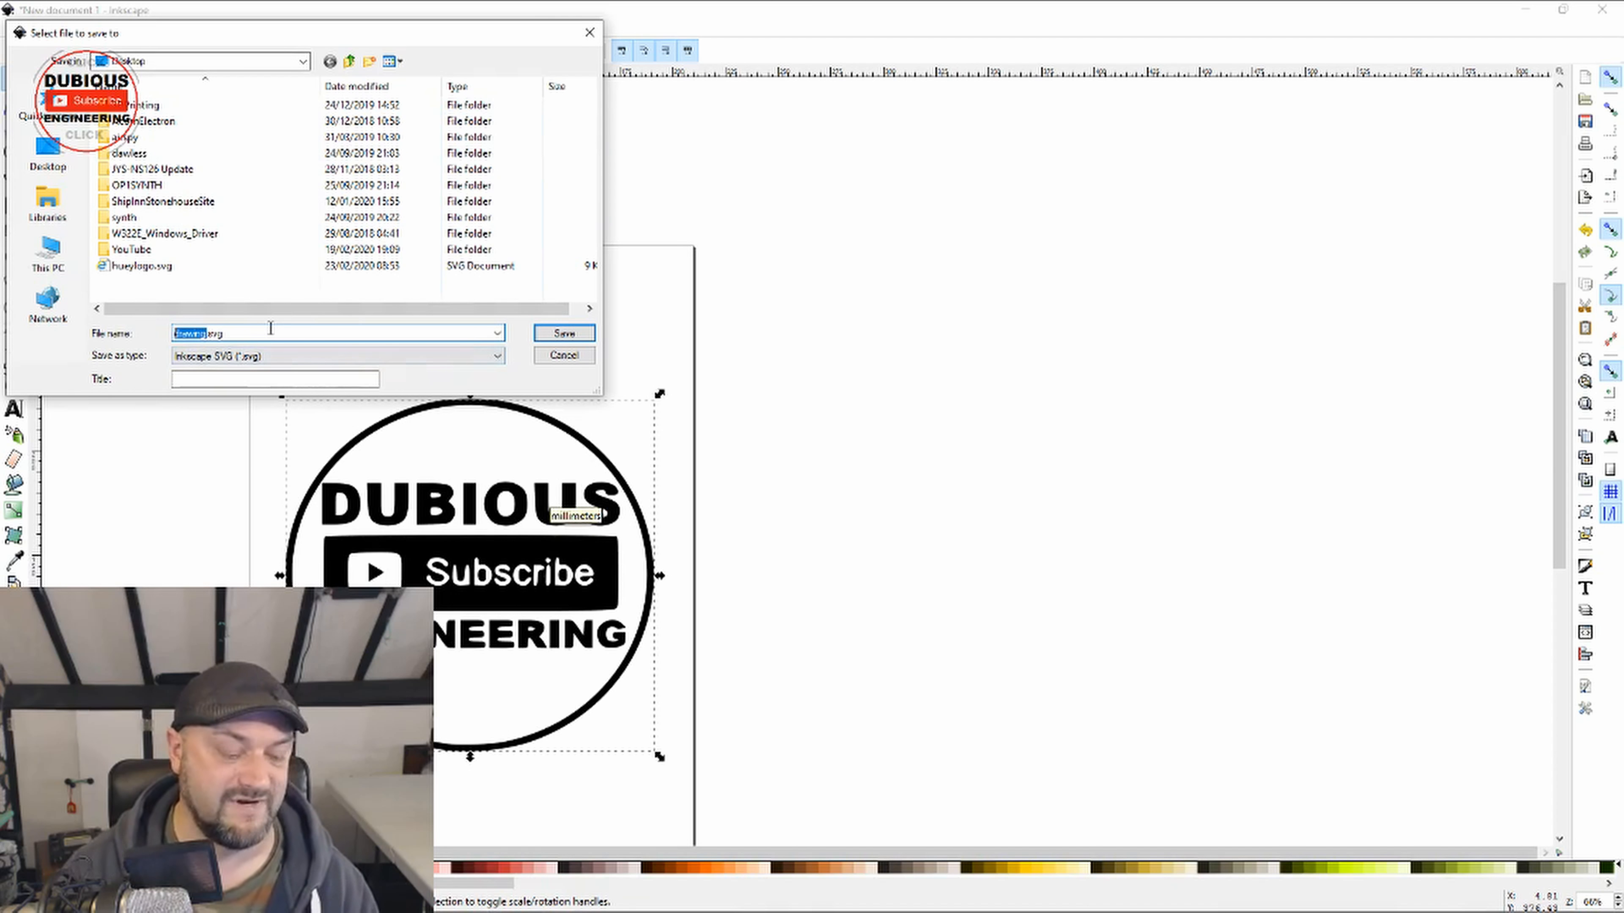
text(dubiouslogo3dprint)
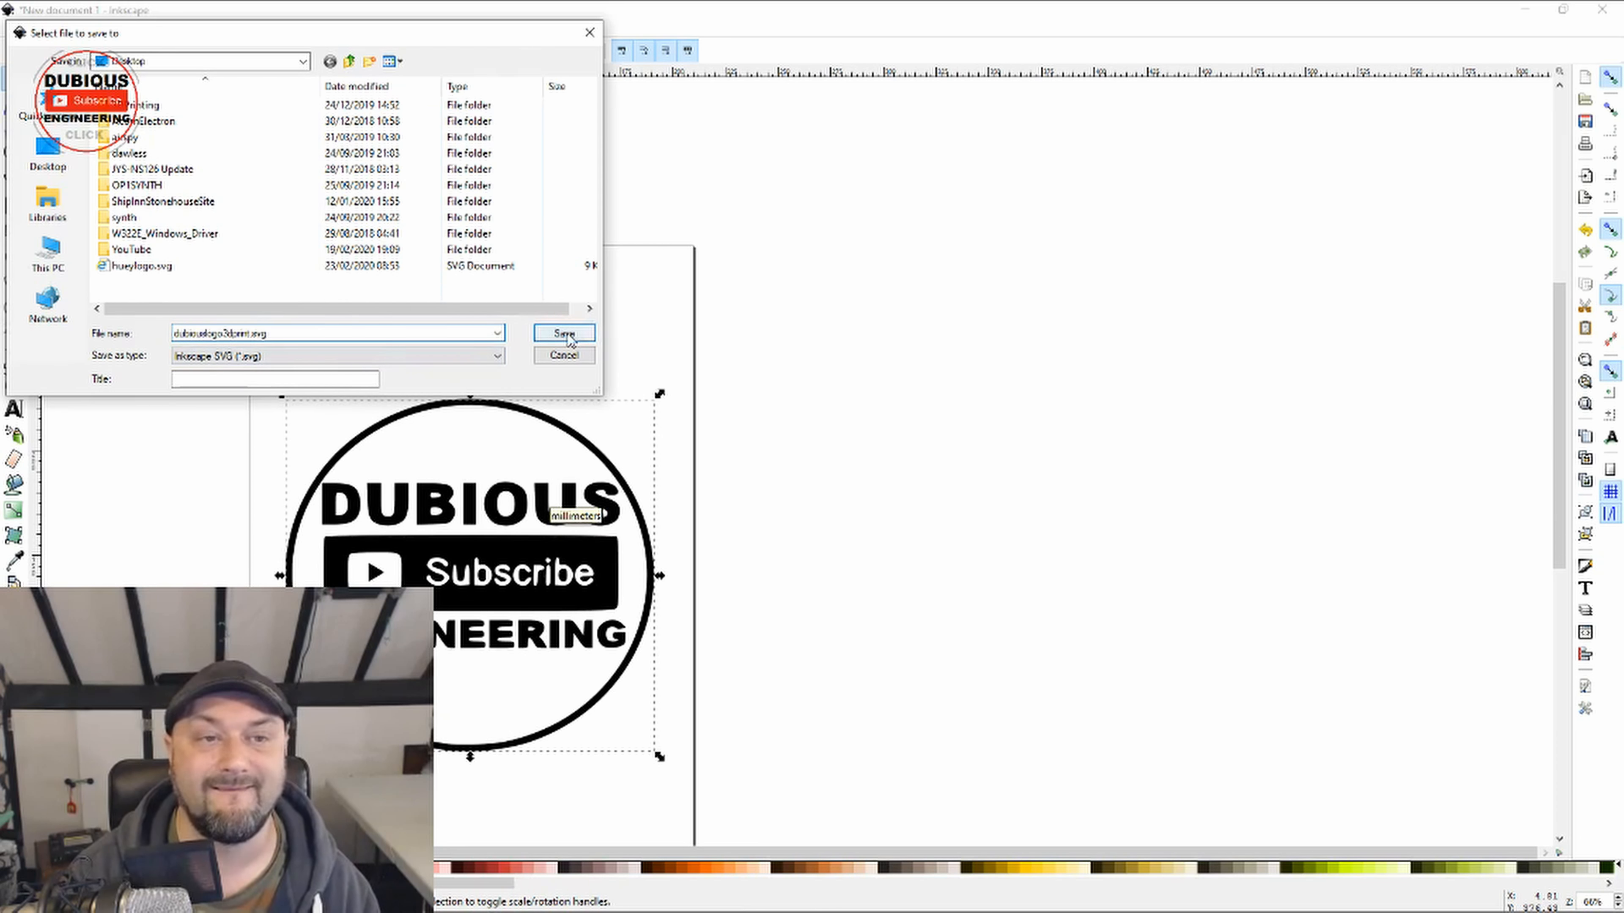
click(563, 333)
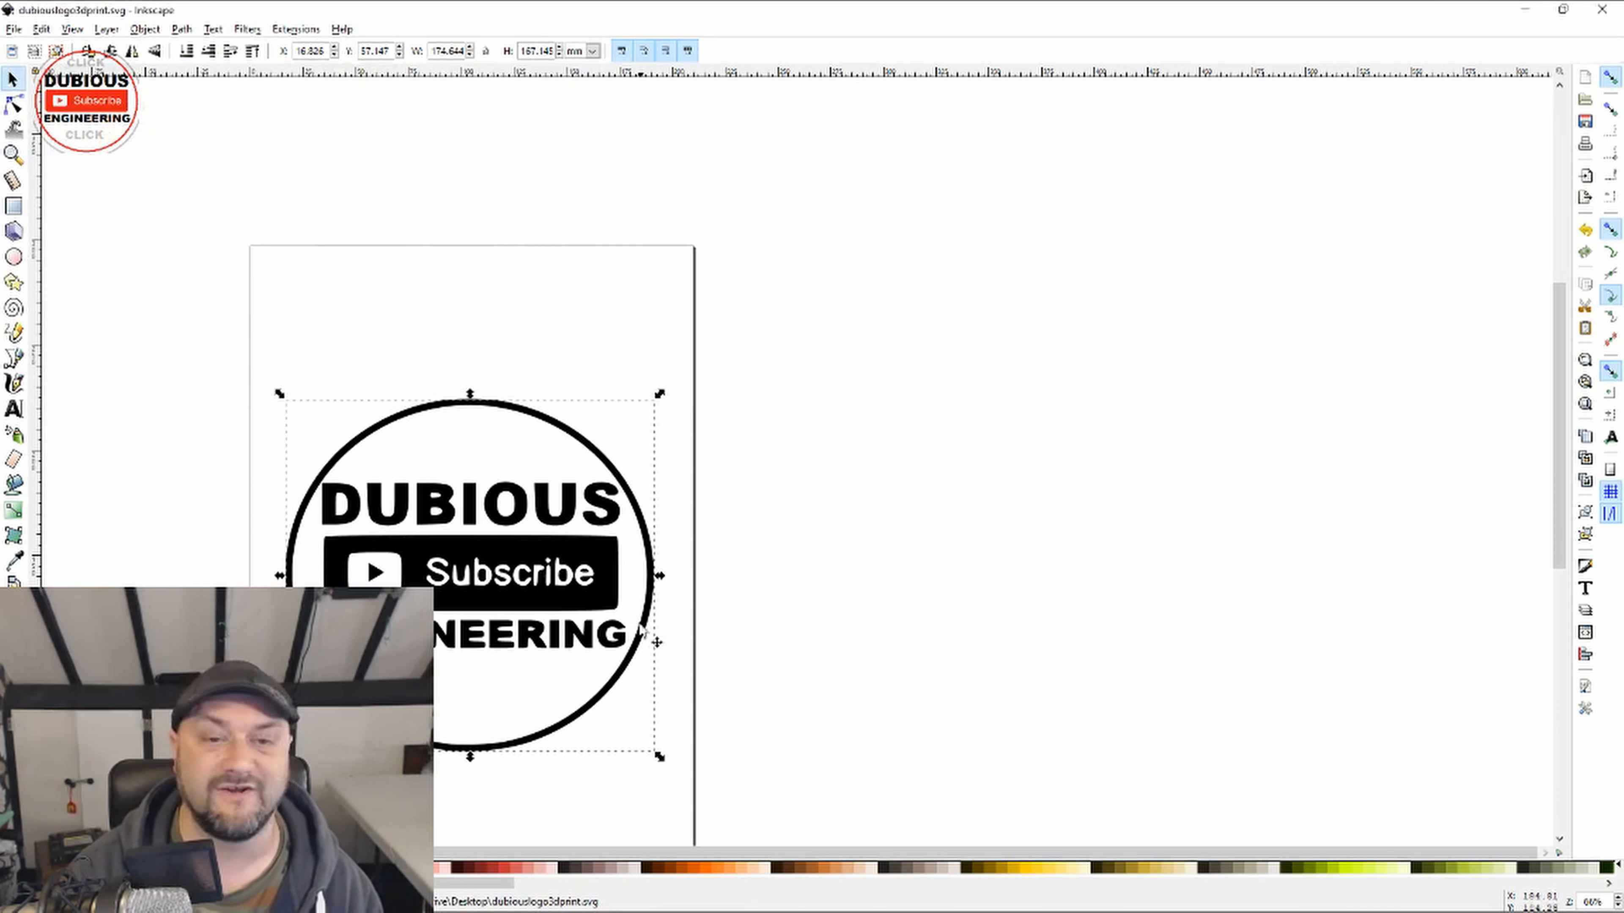
click(1601, 9)
Step: Place the saved SVG file beside the two logo PNG files on the desktop and select it
drag(790, 452, 977, 457)
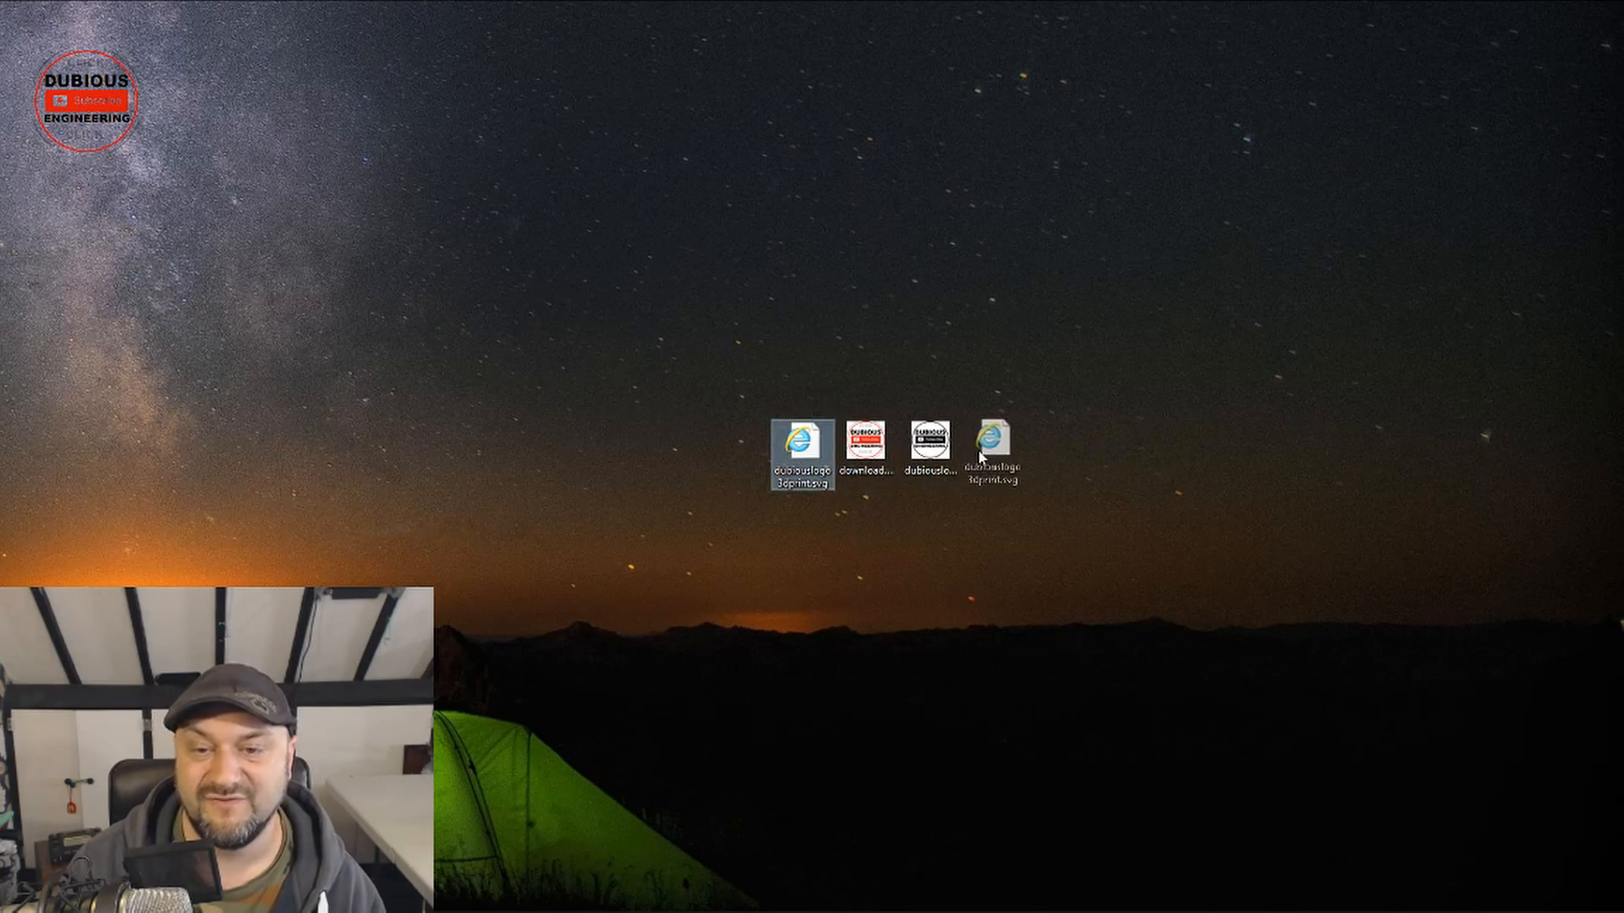
click(875, 447)
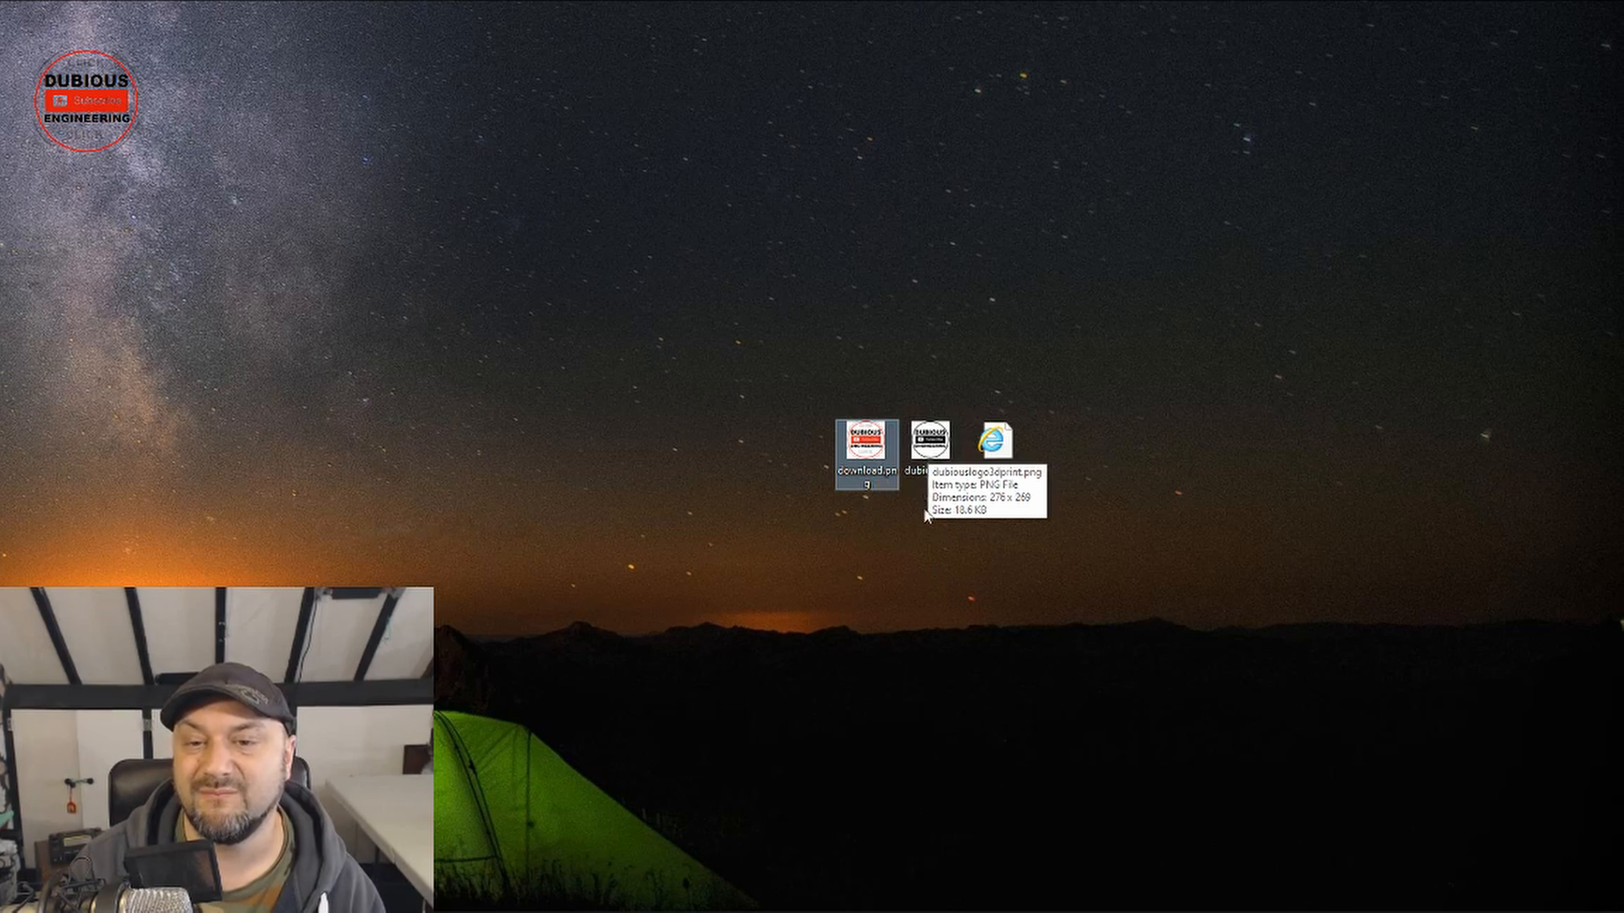
click(998, 459)
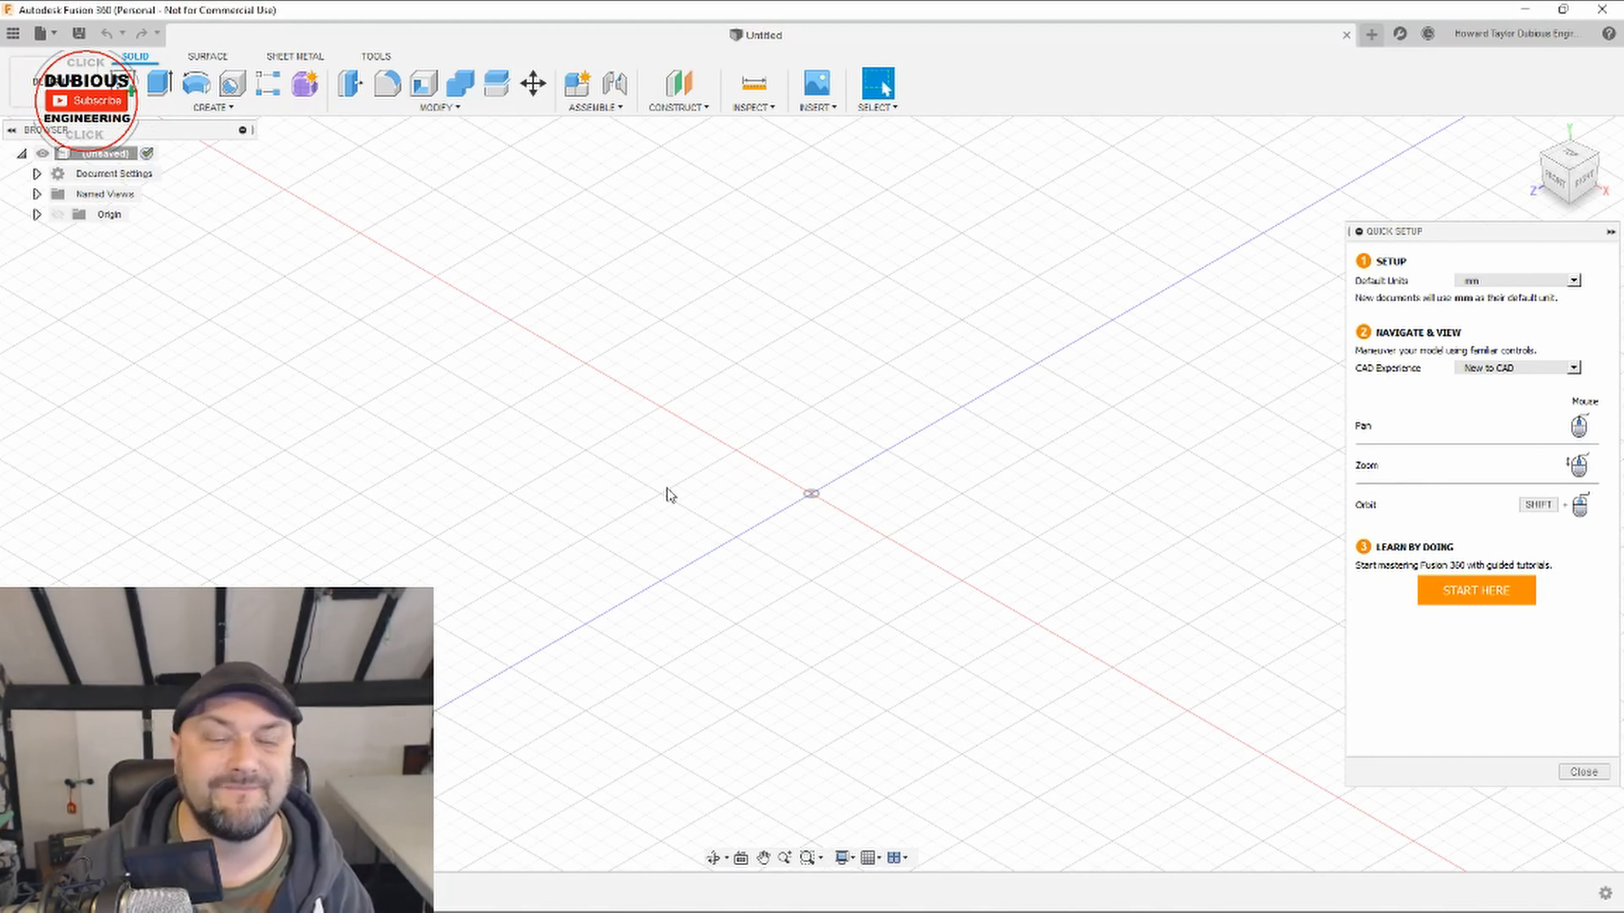
Step: Switch to Fusion 360 and create a 100 × 100 × 5 mm box on the horizontal origin plane, centred on the origin
click(213, 107)
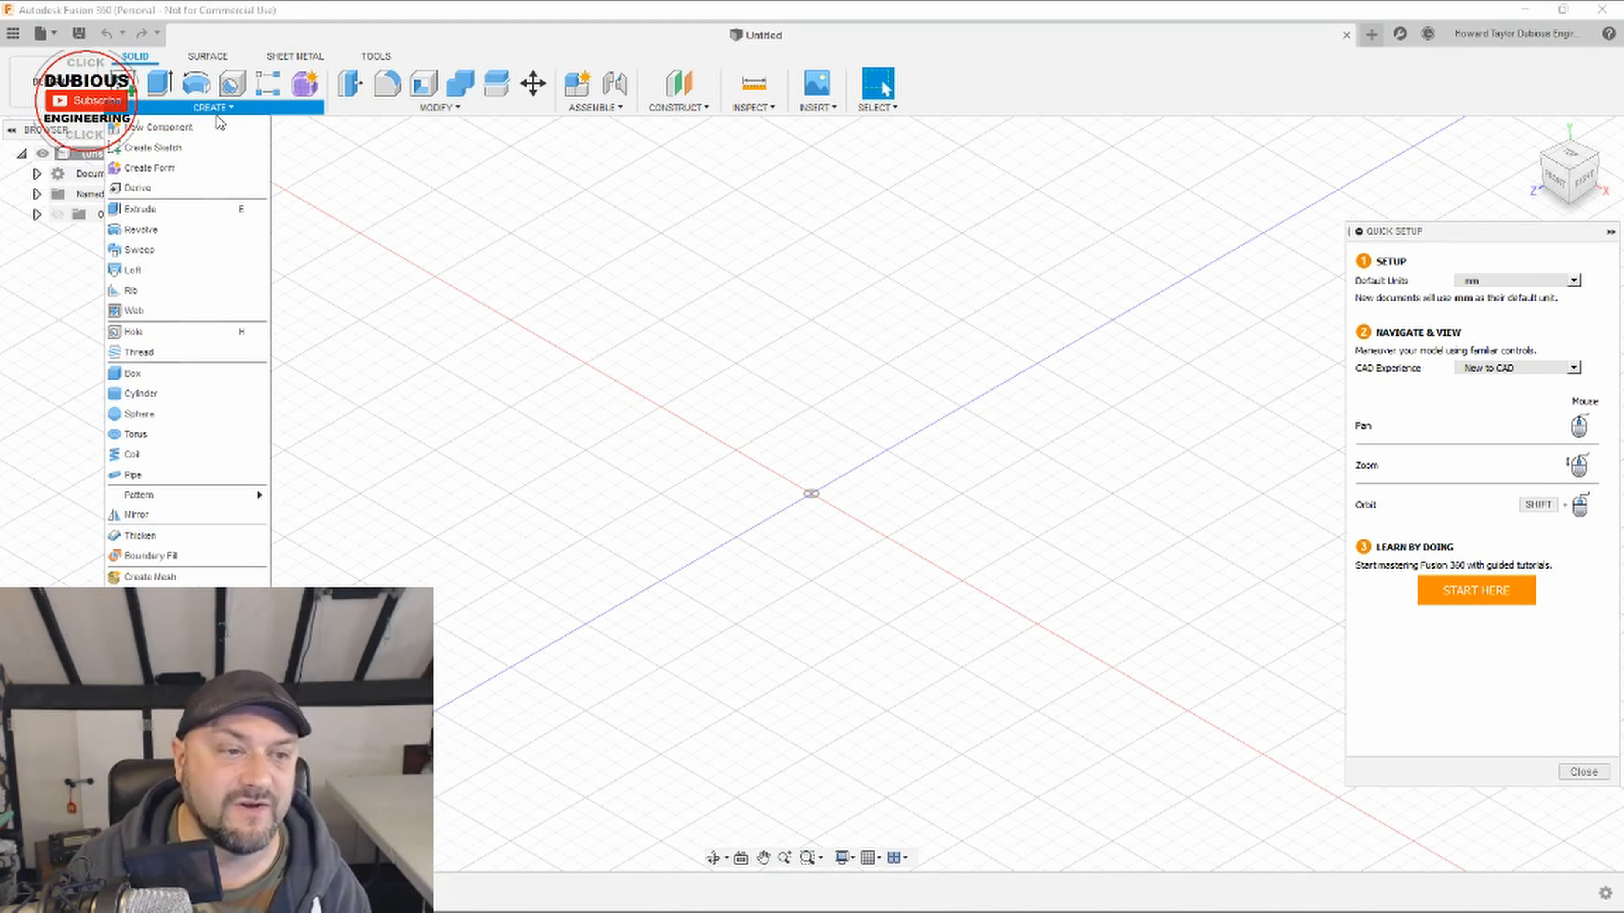
click(132, 374)
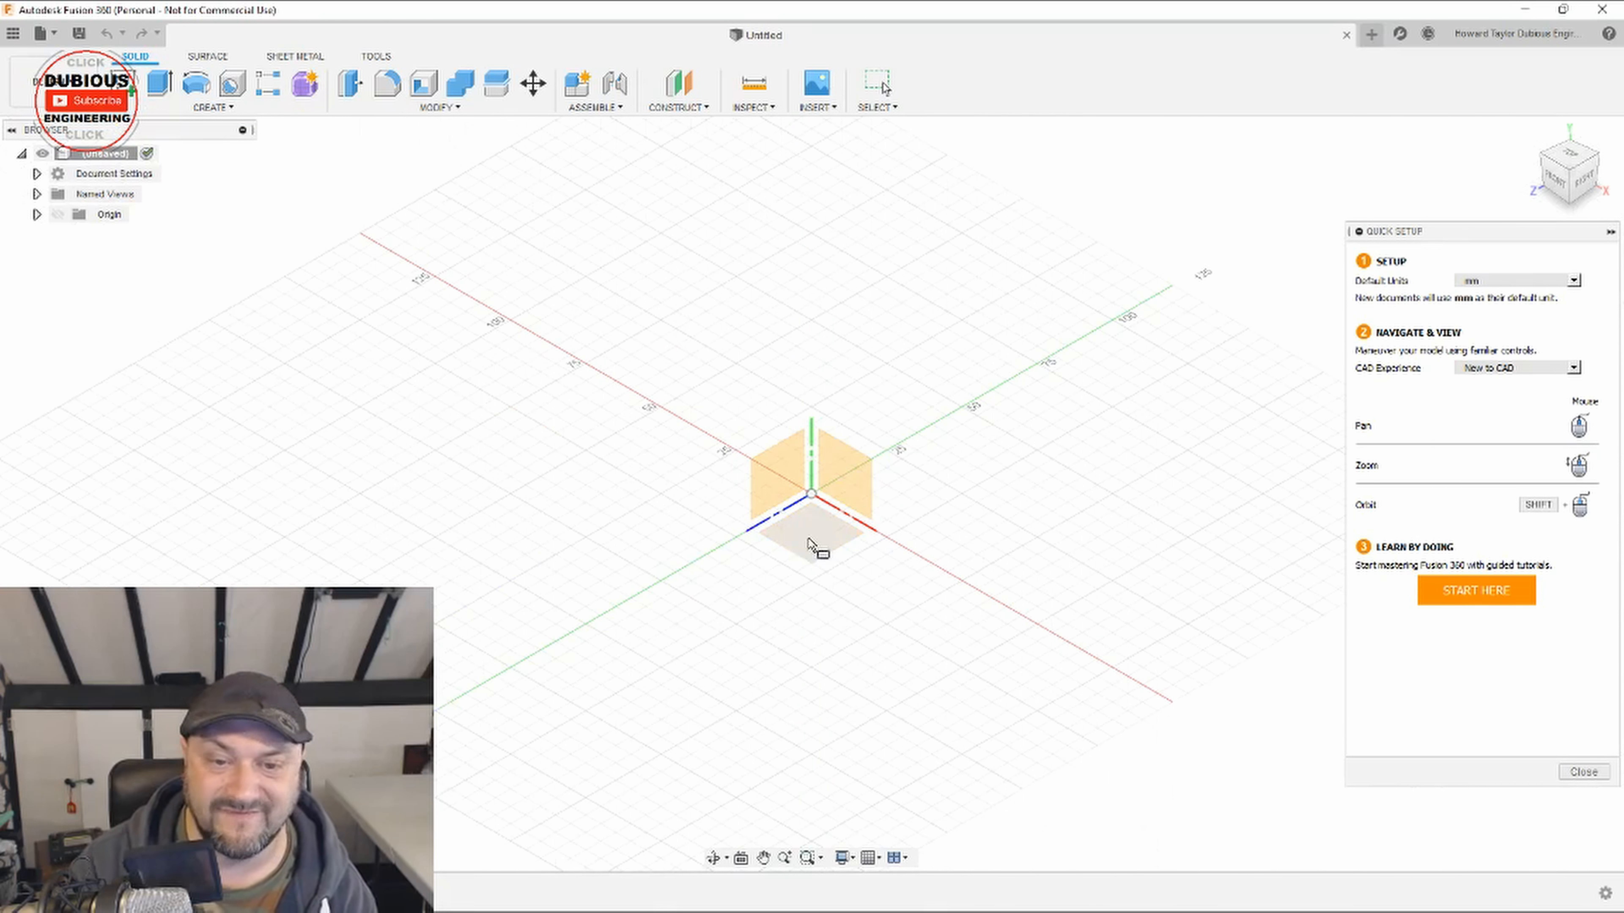
click(816, 549)
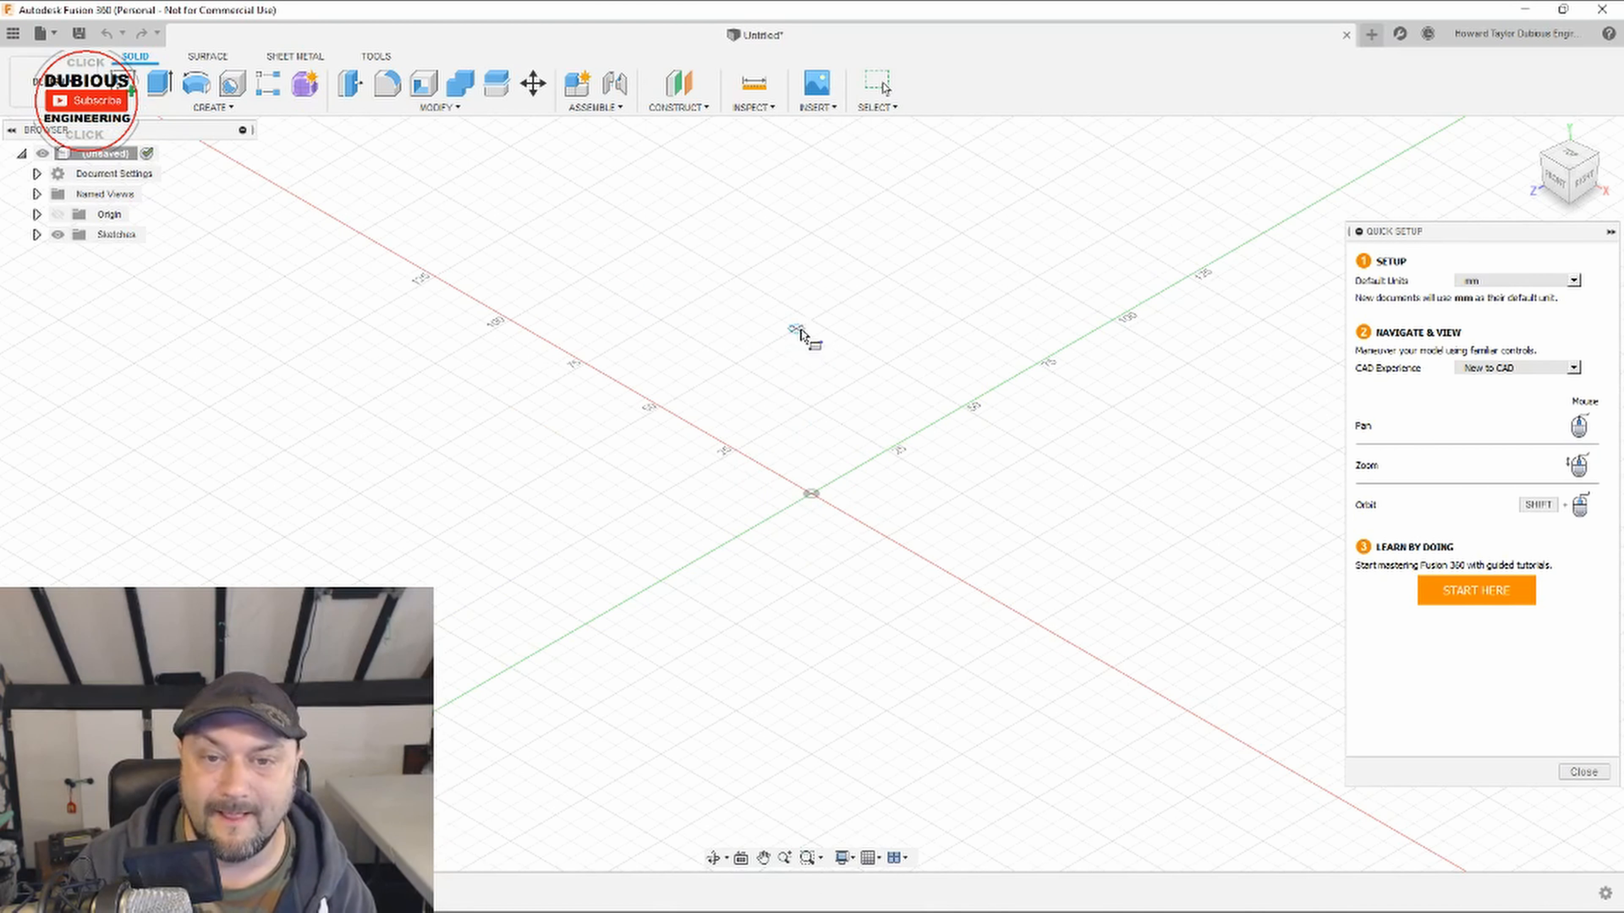
click(816, 322)
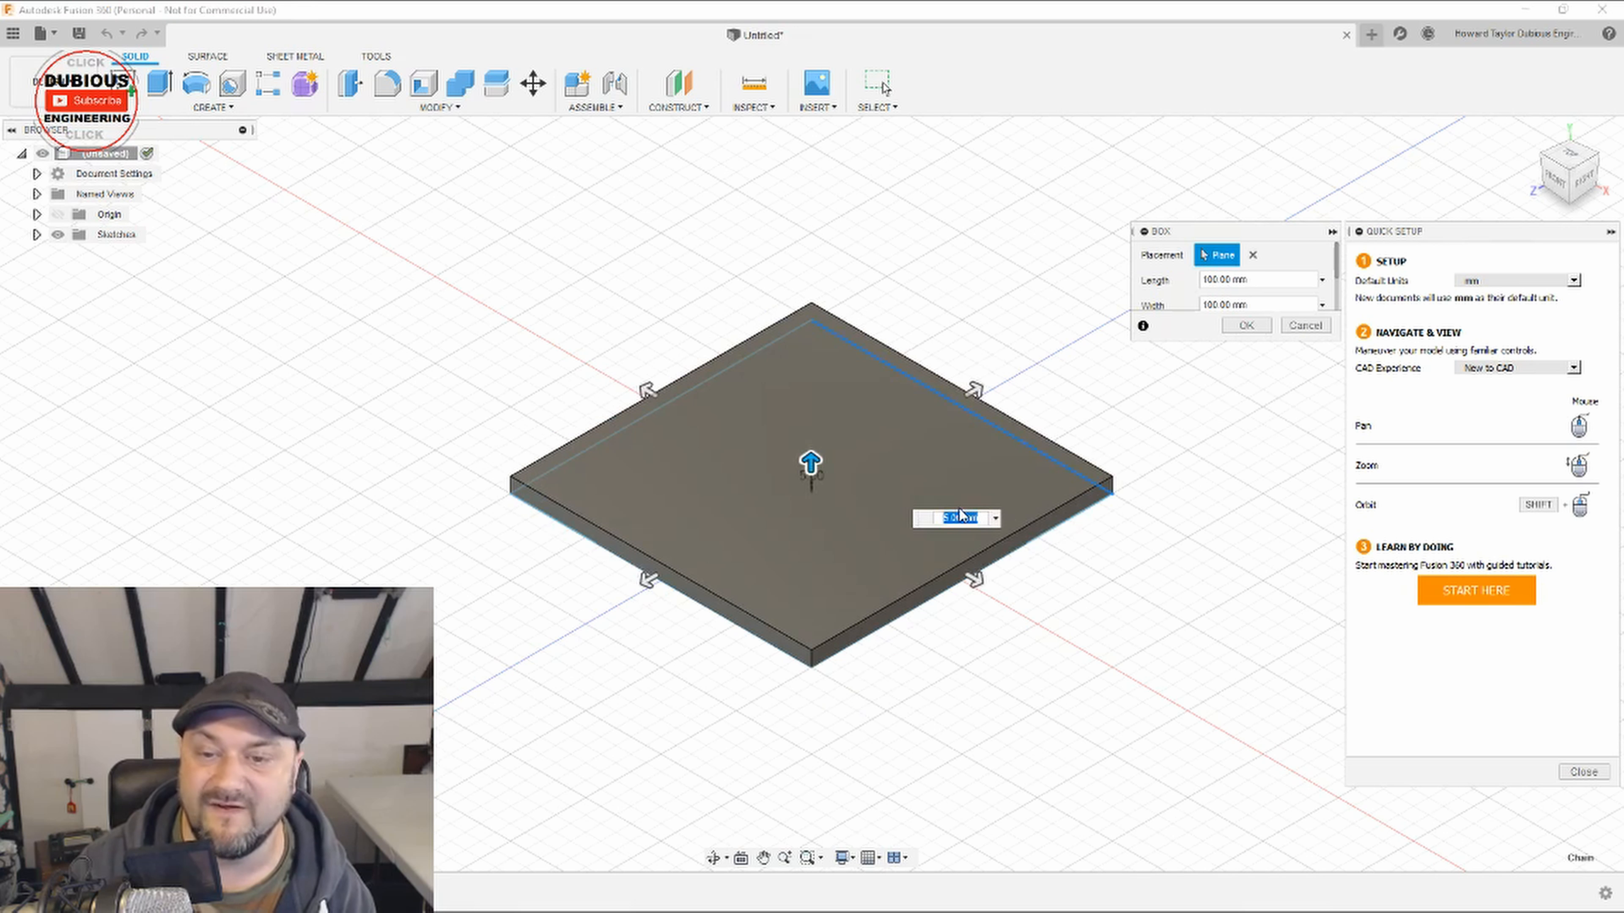
click(1245, 326)
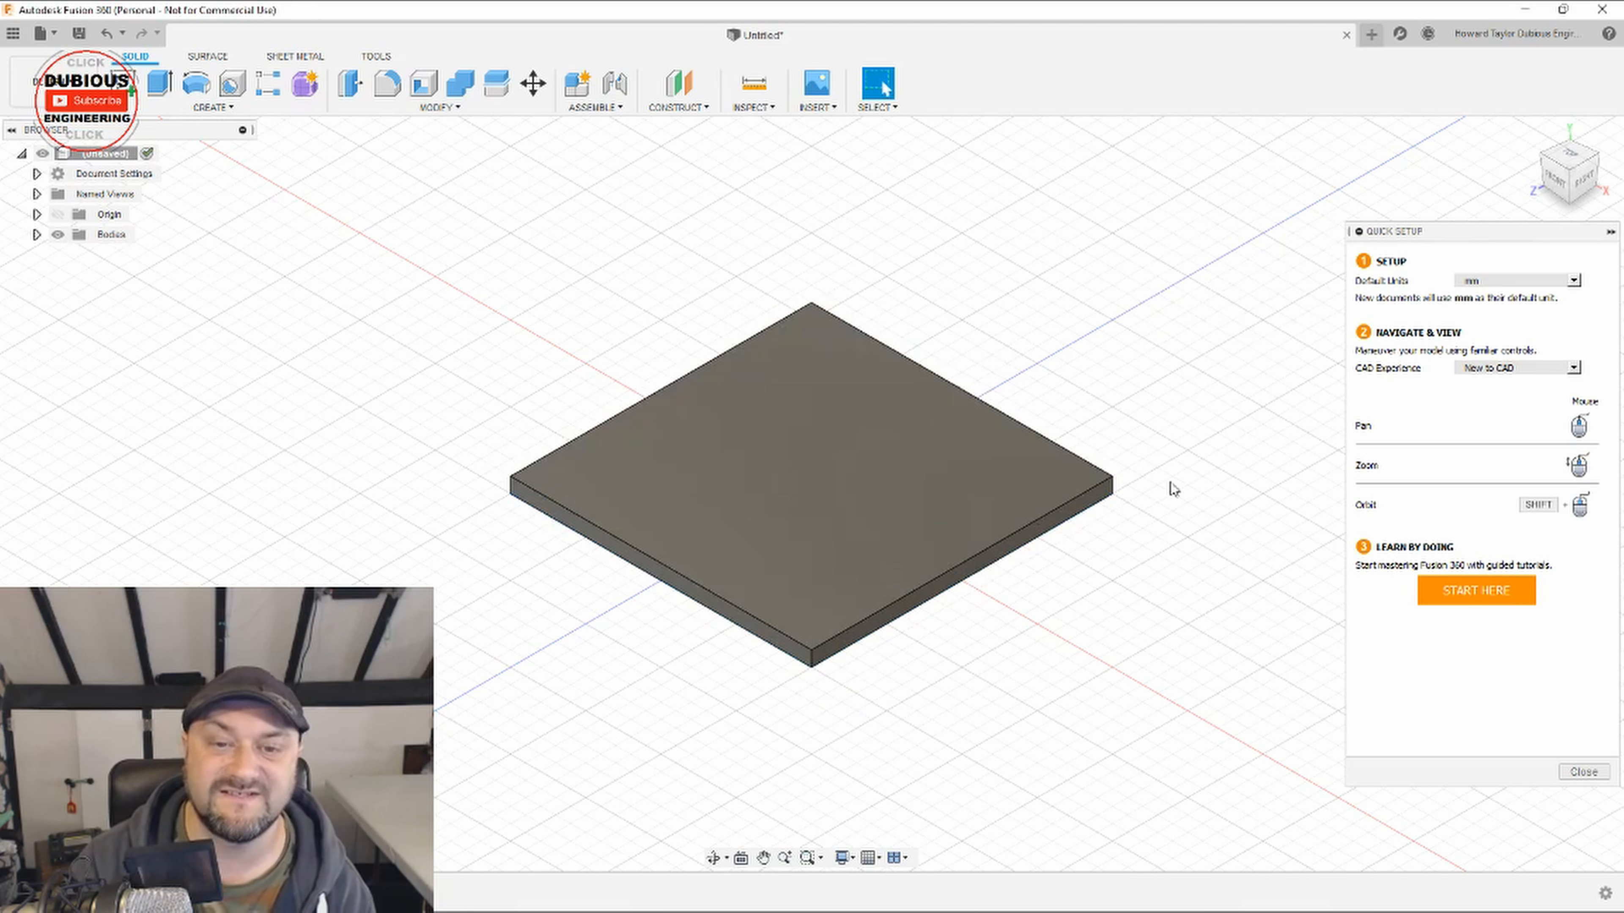
Step: Insert dubiouslogo3dprint.svg from the Desktop as a sketch on the plate's top face
click(908, 415)
click(834, 108)
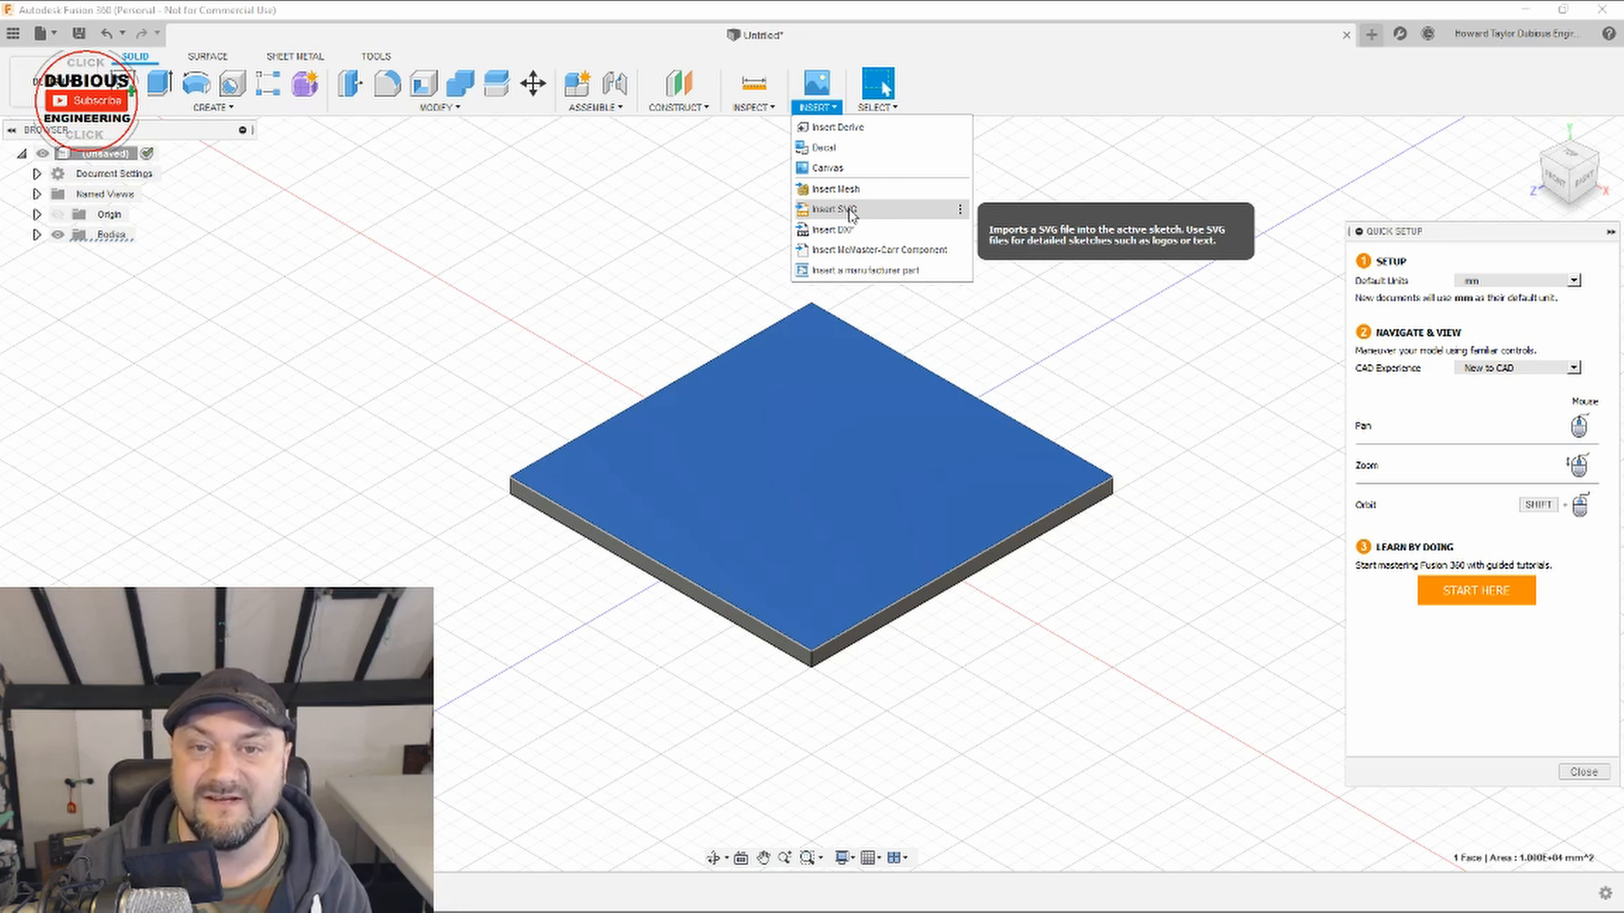
click(834, 209)
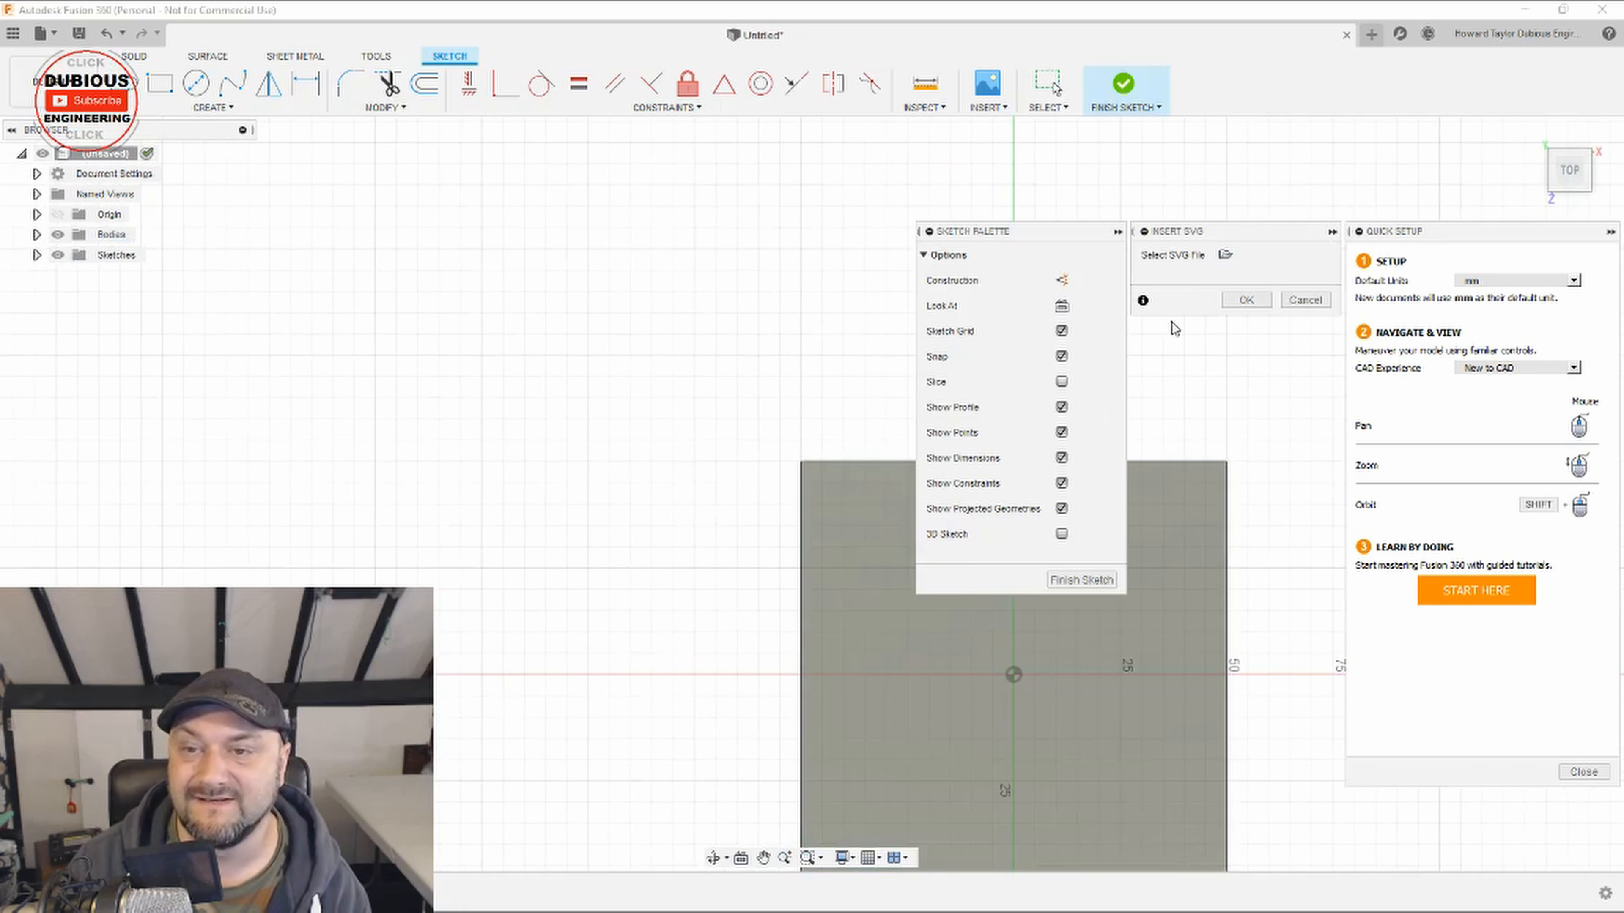
click(1225, 255)
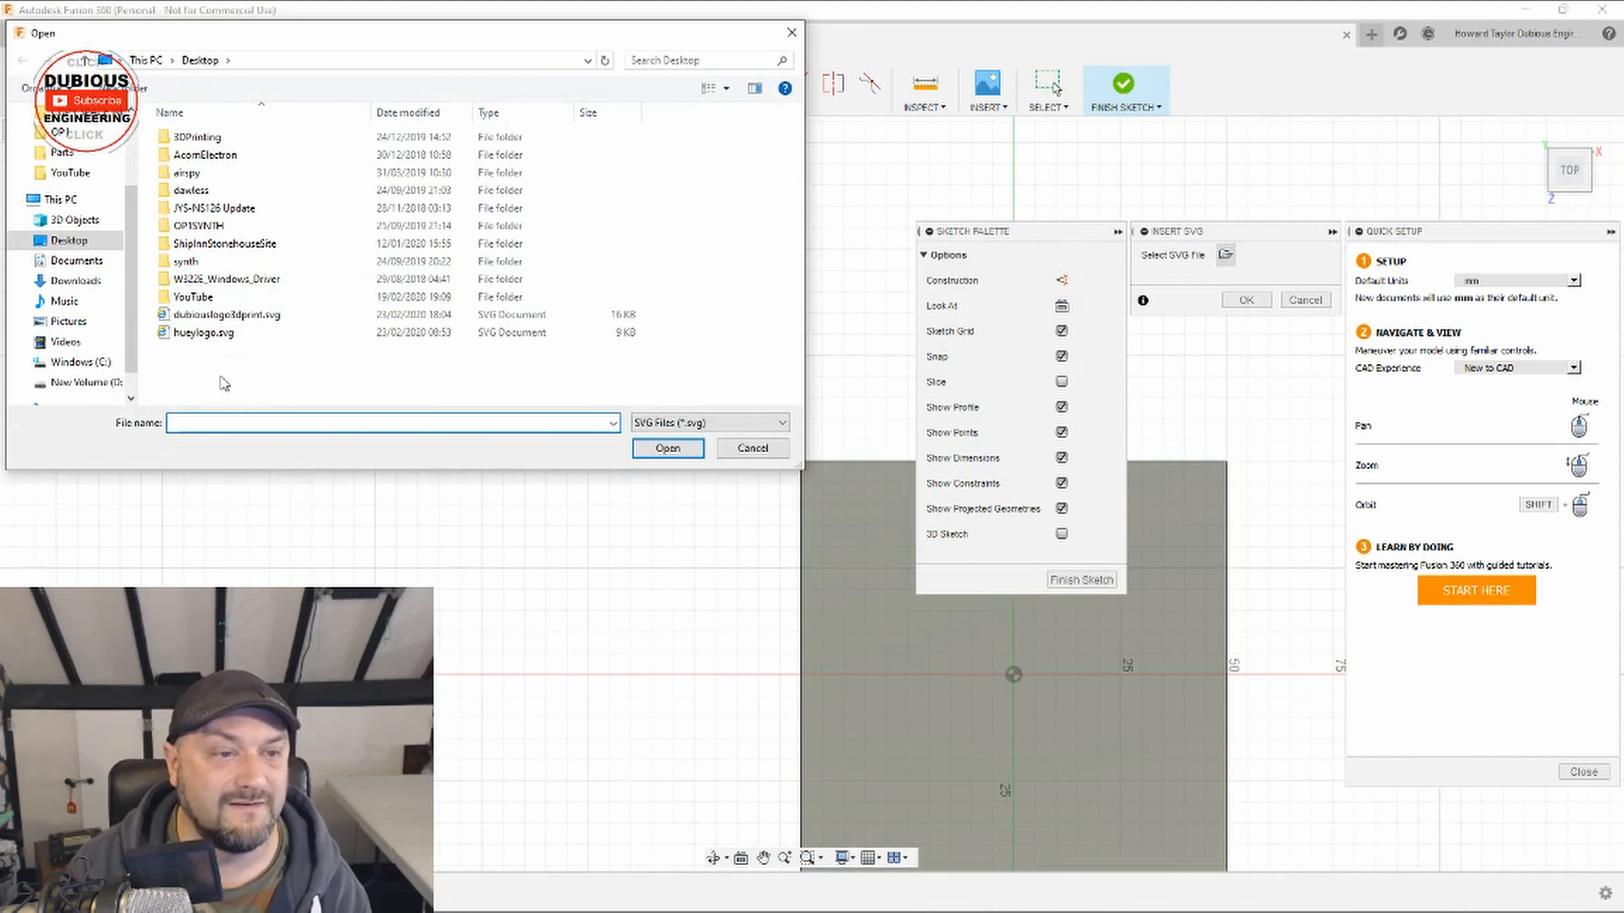
click(214, 317)
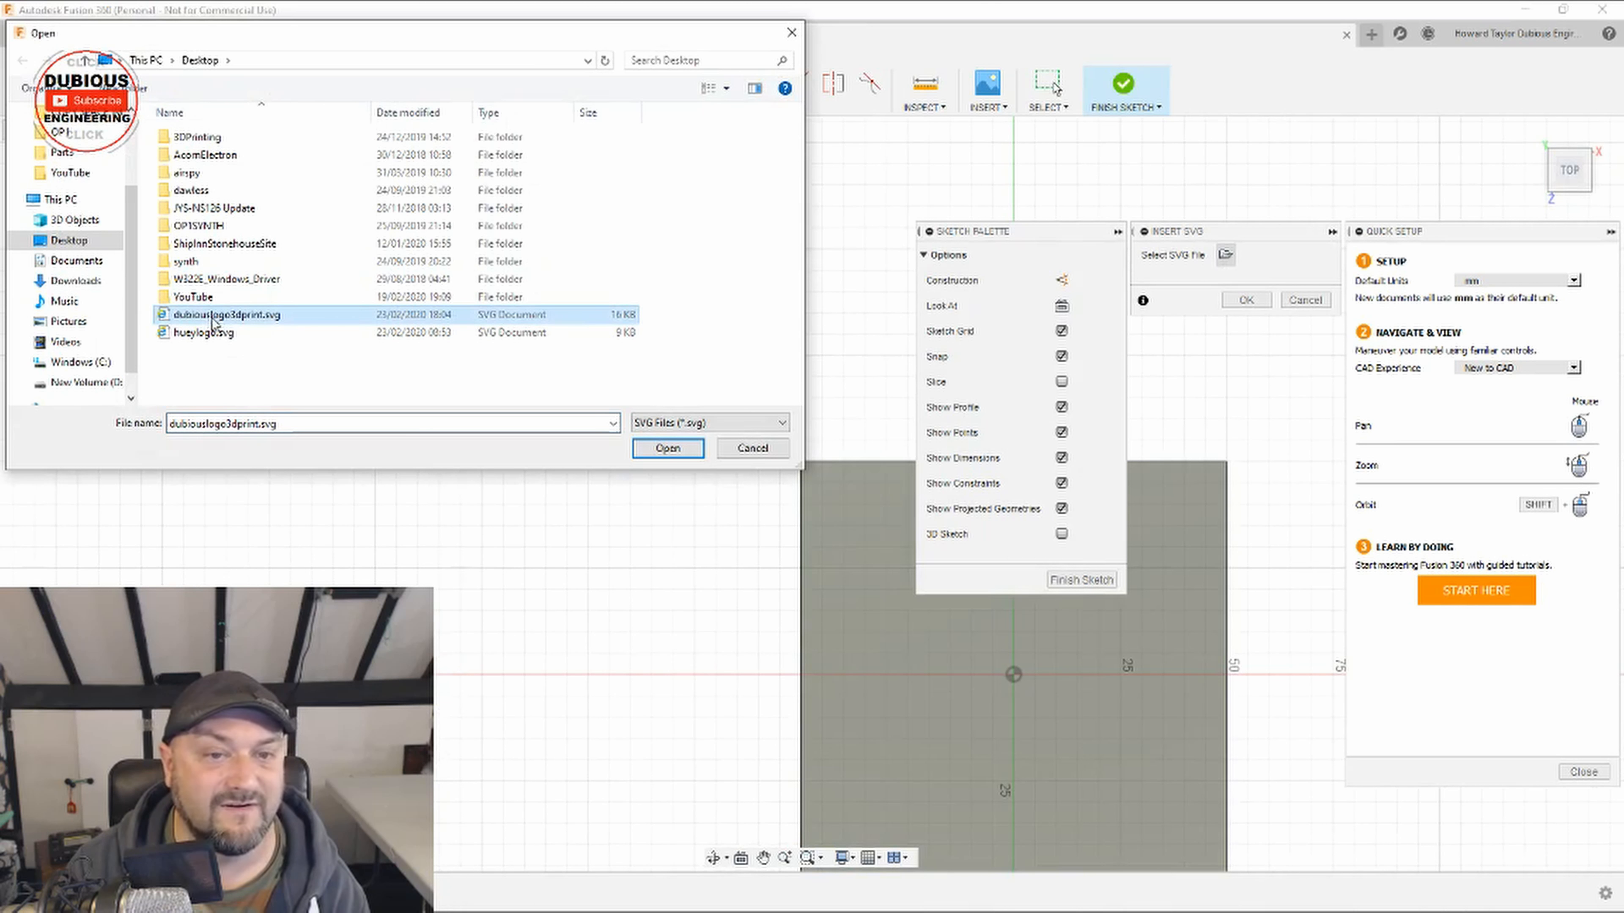
click(679, 451)
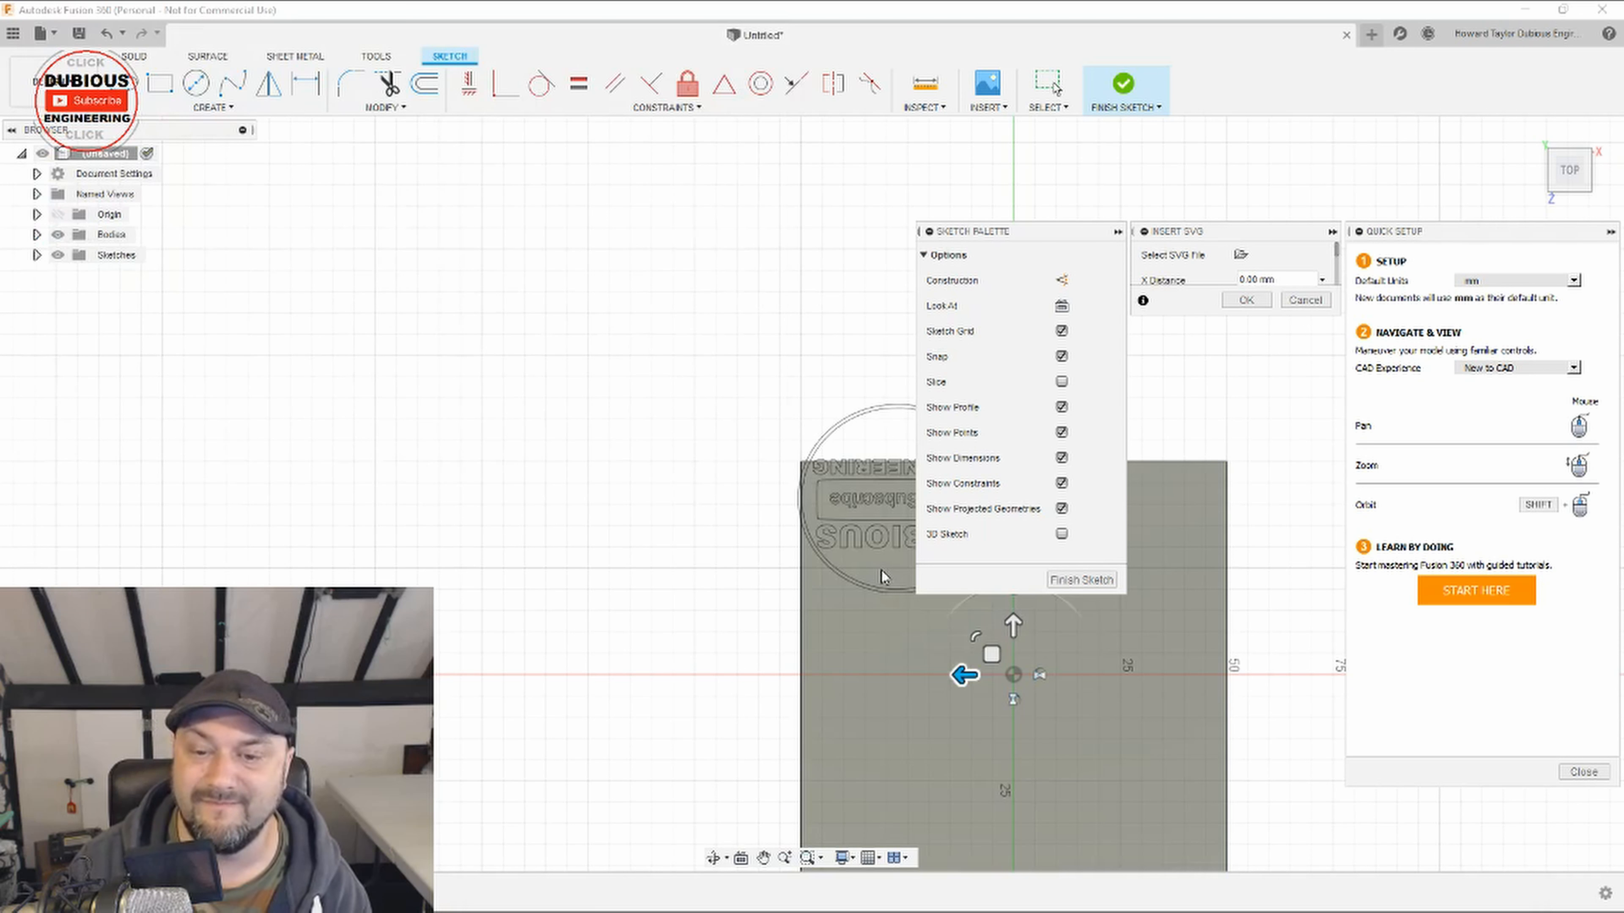
Step: Turn the inserted logo upright and readable, enlarge it to nearly fill the plate, centre it on the origin and accept the placement
click(1116, 233)
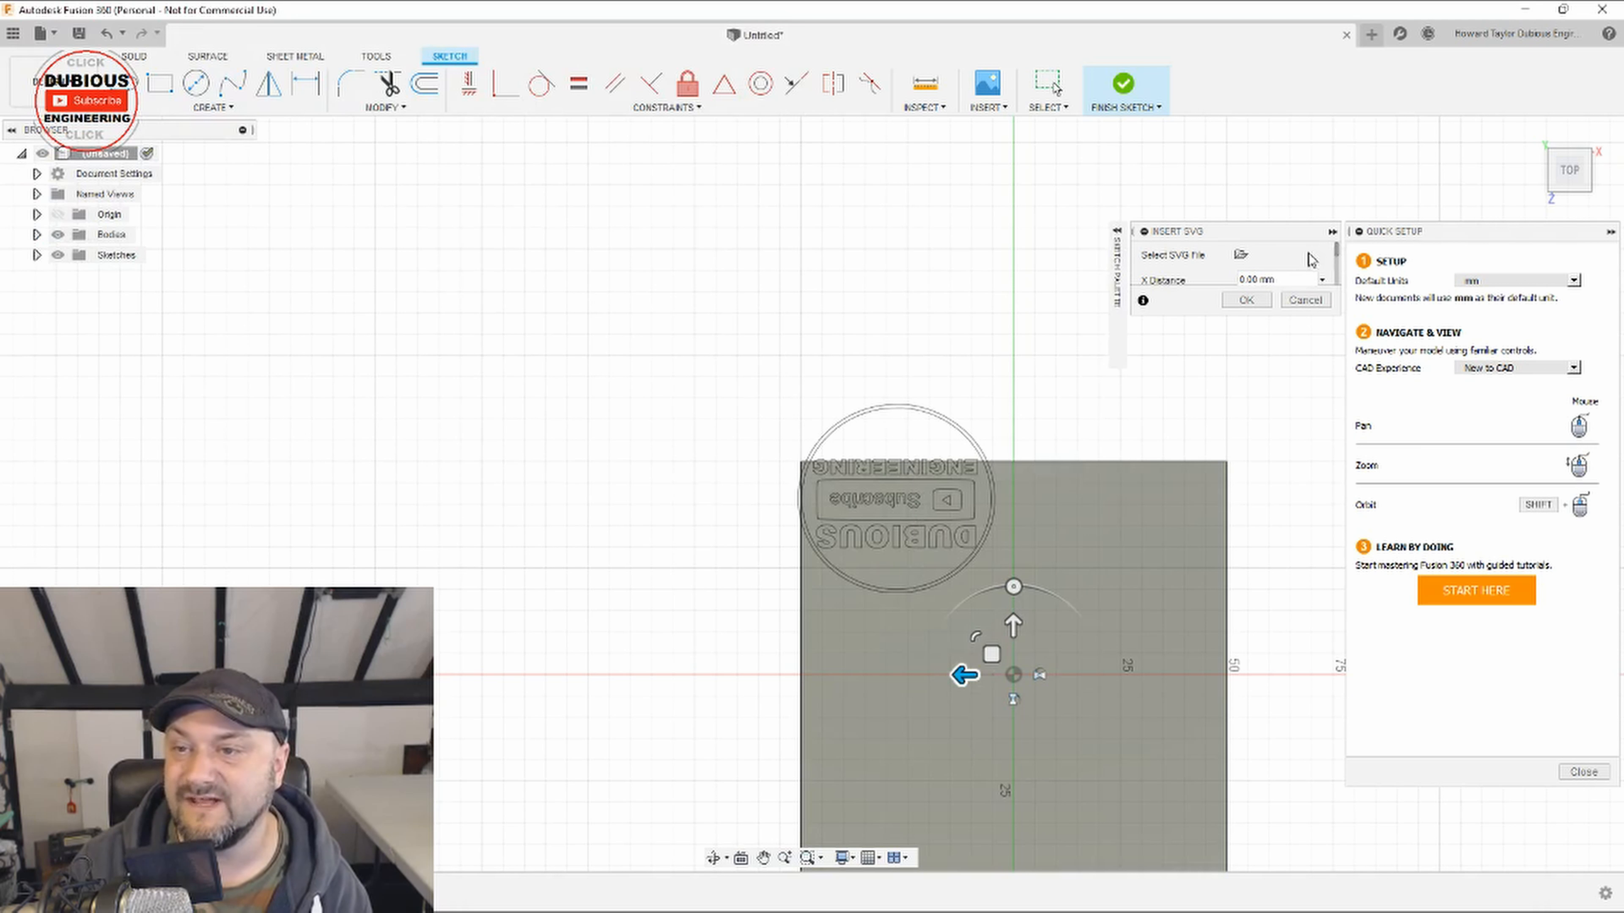
click(1332, 232)
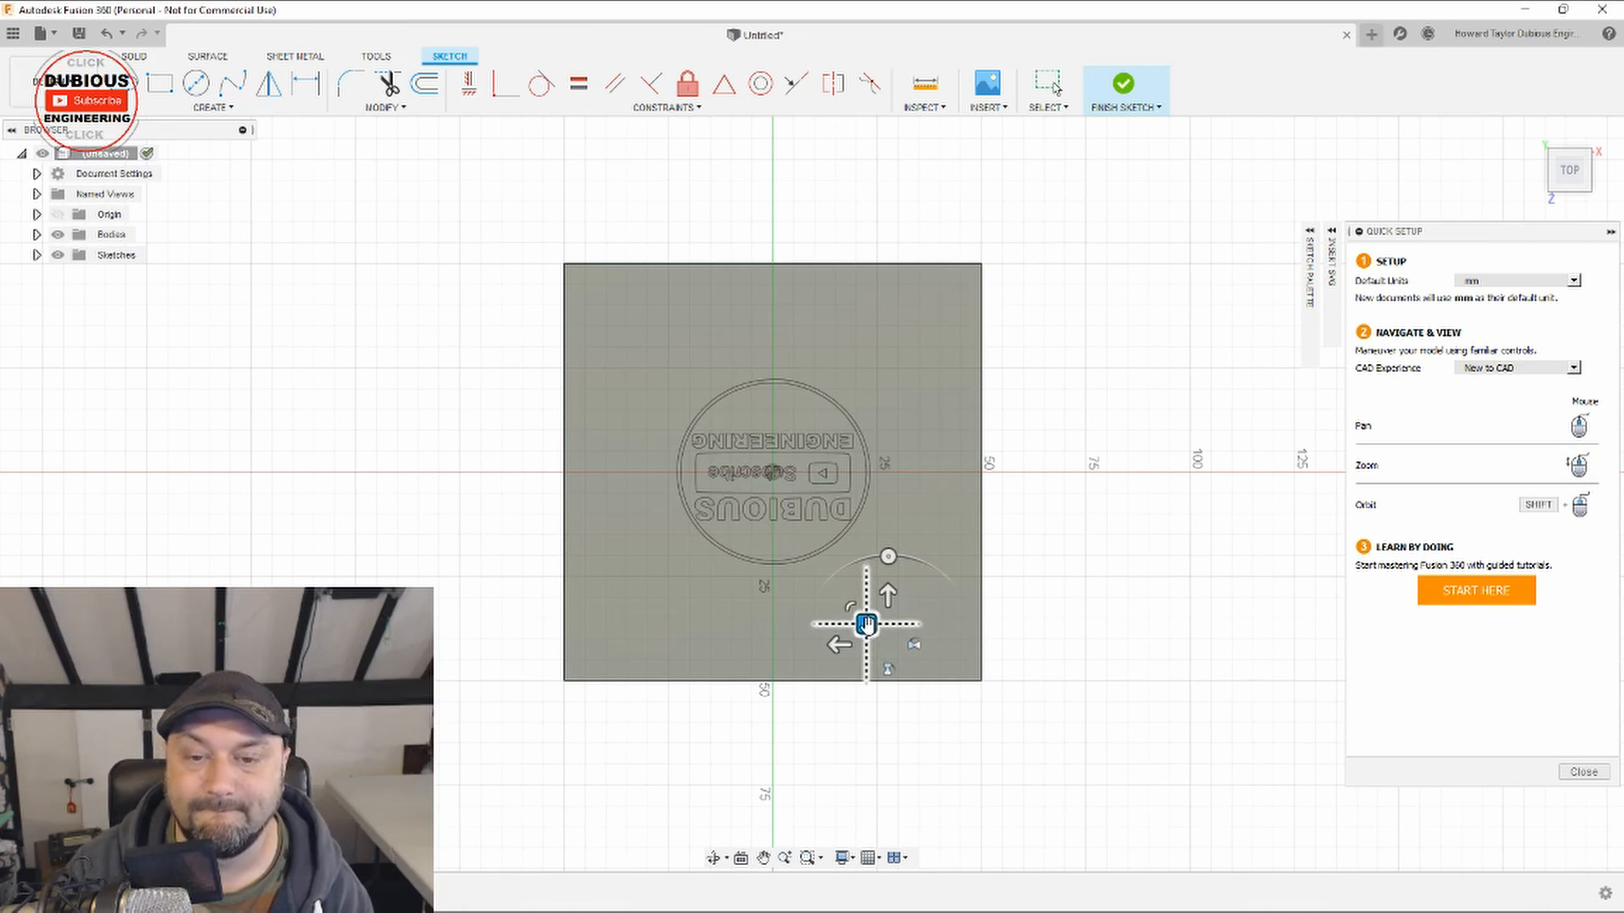
drag(888, 554, 895, 761)
mouse_move(908, 665)
mouse_down()
mouse_move(689, 278)
mouse_move(670, 337)
mouse_move(679, 323)
mouse_up()
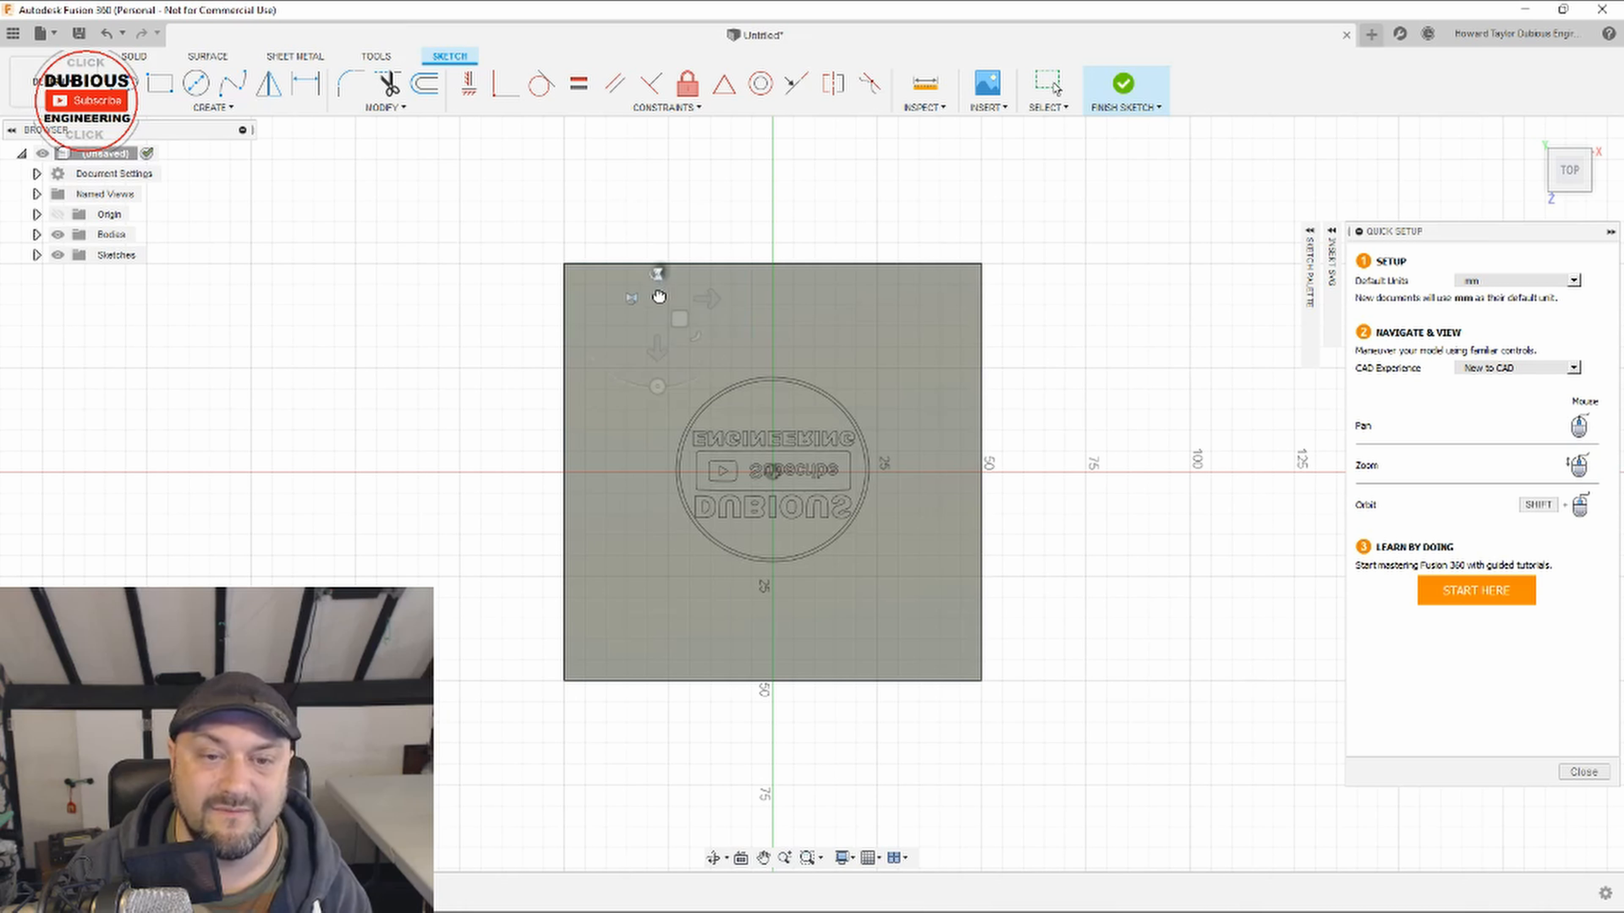
drag(698, 336, 730, 382)
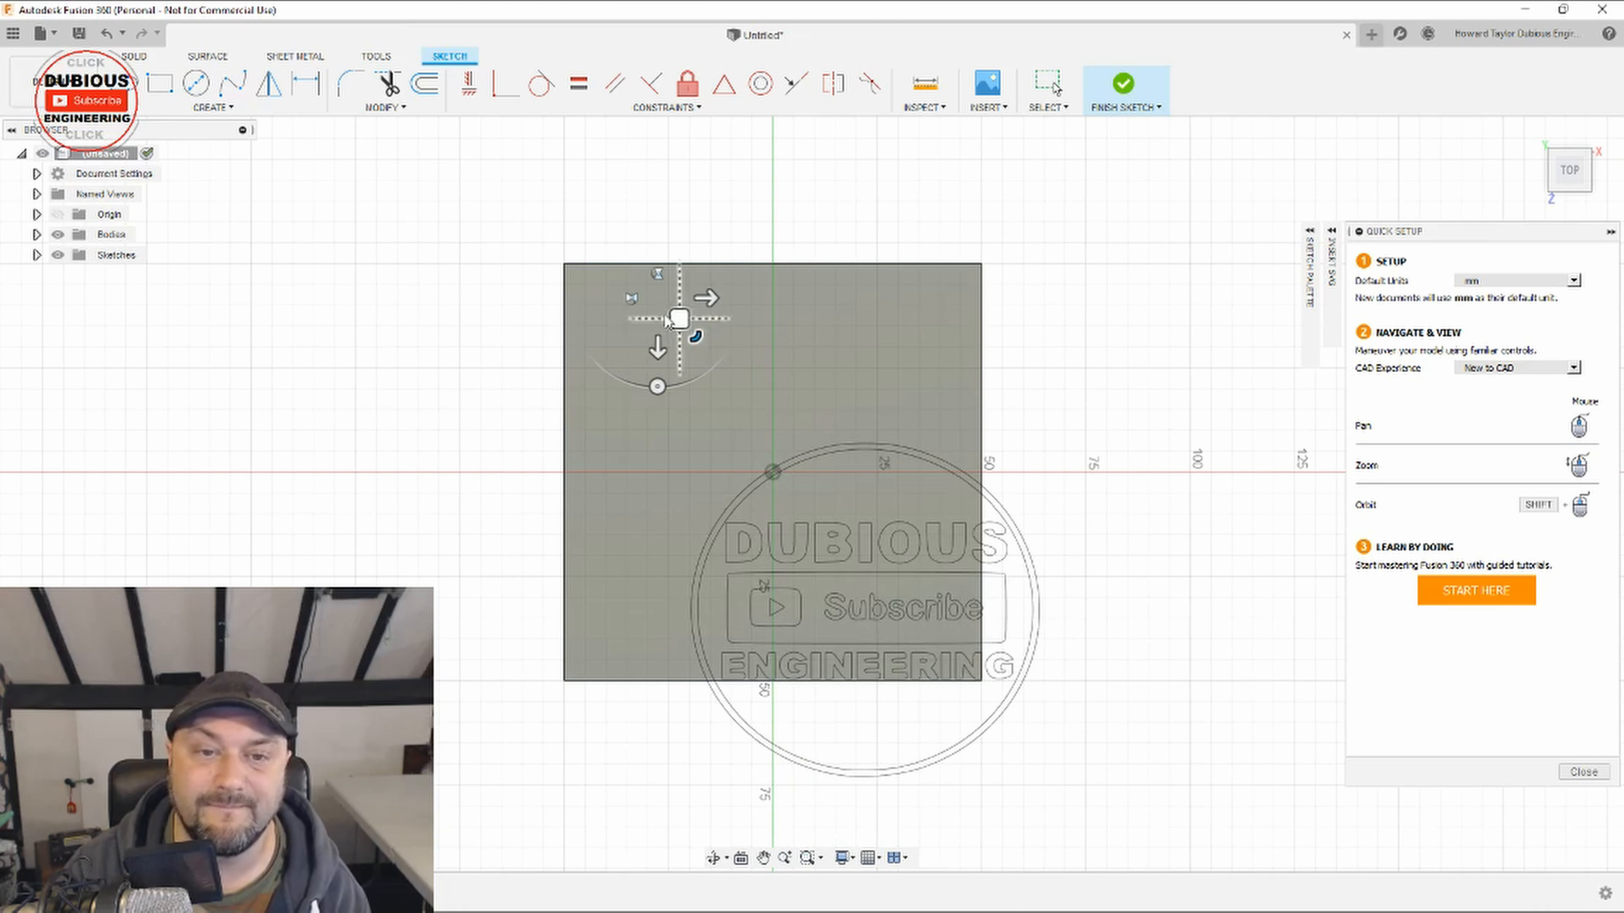
drag(679, 319, 588, 181)
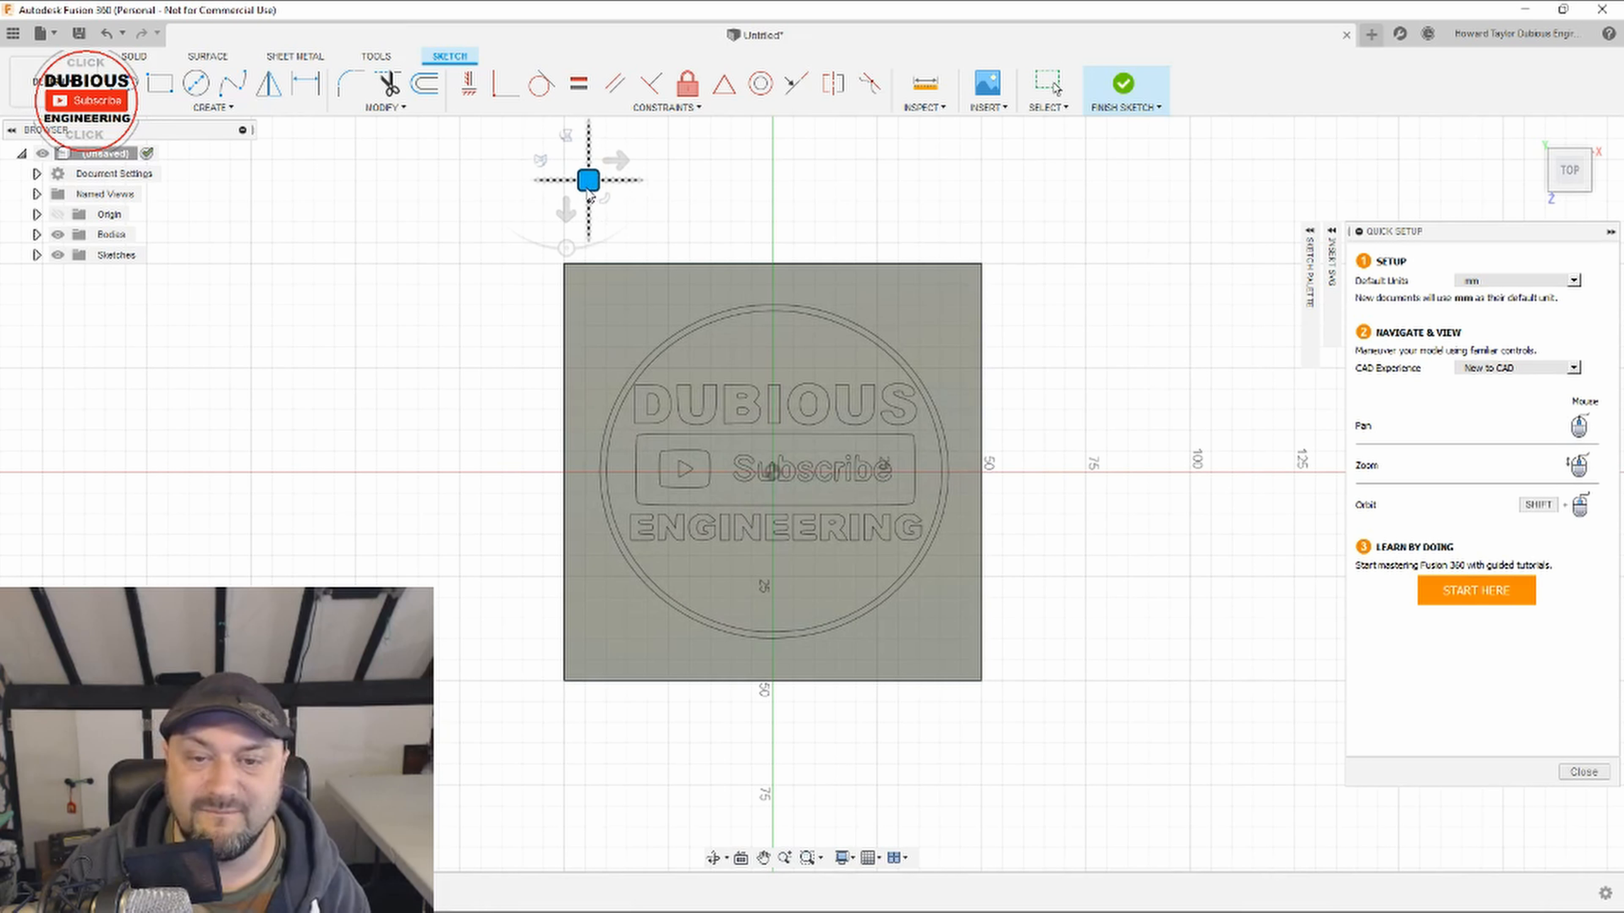
key(Return)
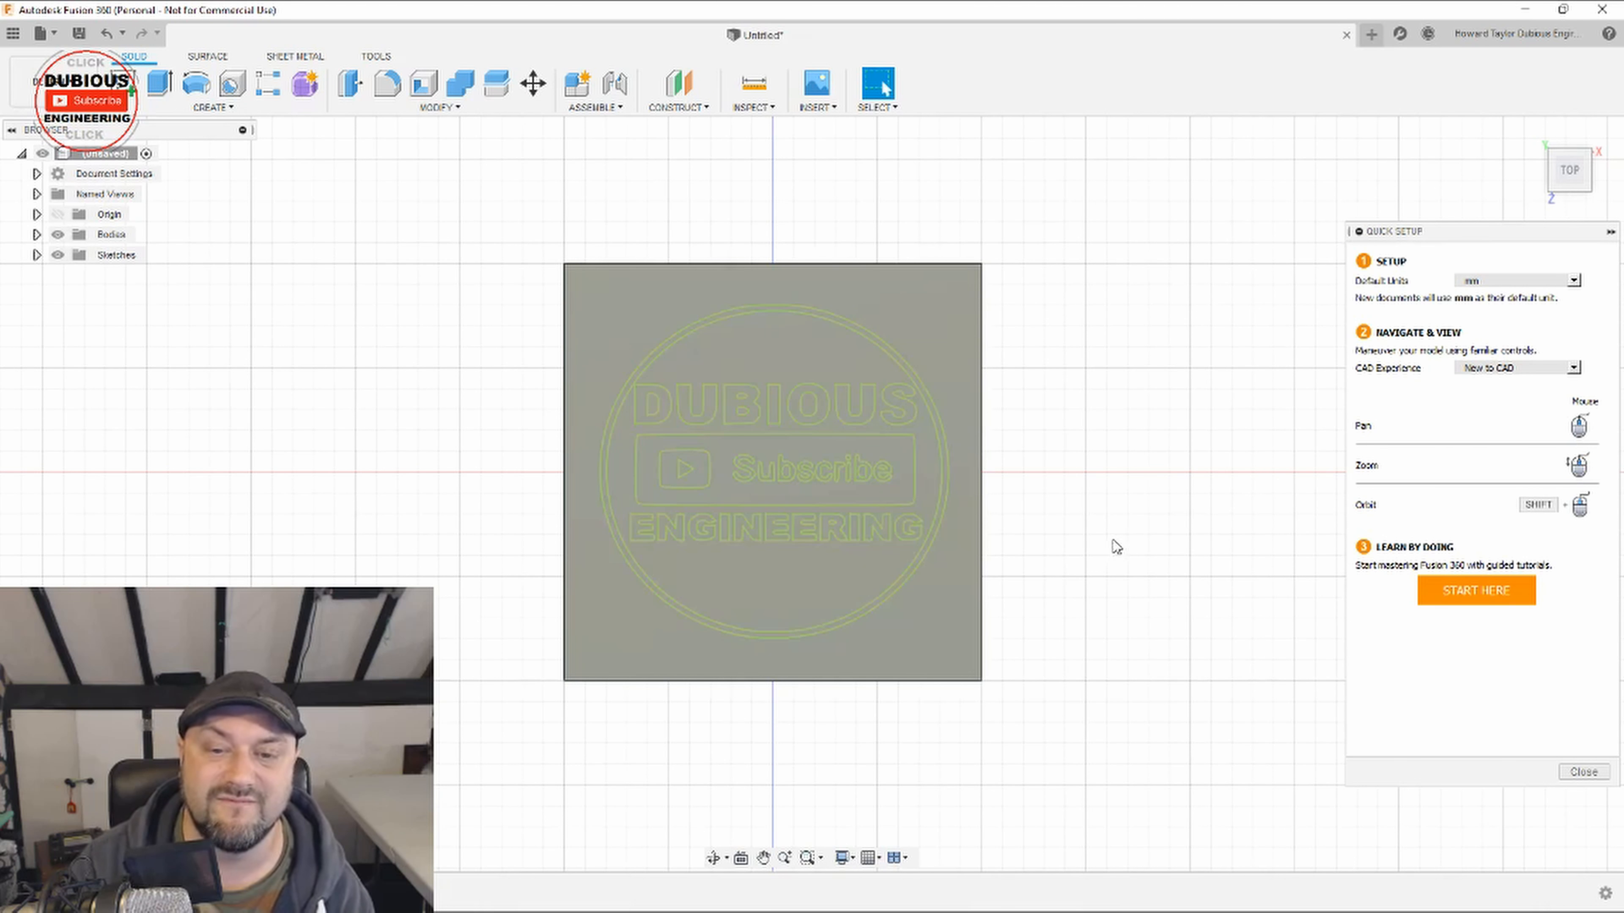
Step: Select the logo's background profiles around the lettering and extrude them upward as a raised disc on the plate
scroll(1048, 575, up, 2)
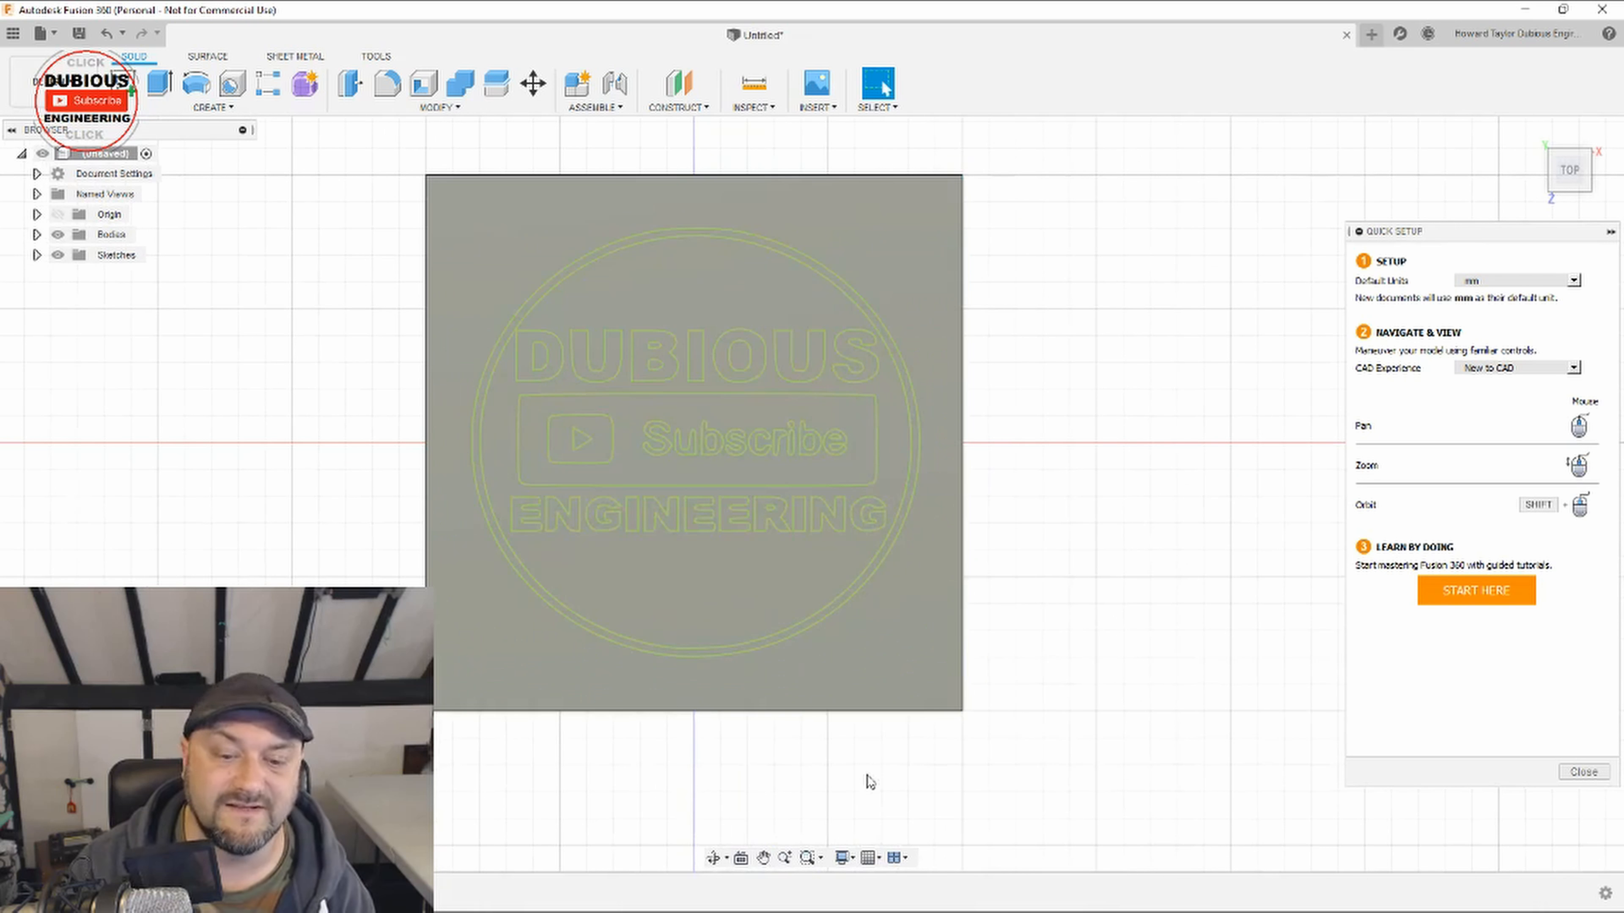
click(714, 861)
drag(808, 813, 700, 761)
drag(1056, 699, 264, 399)
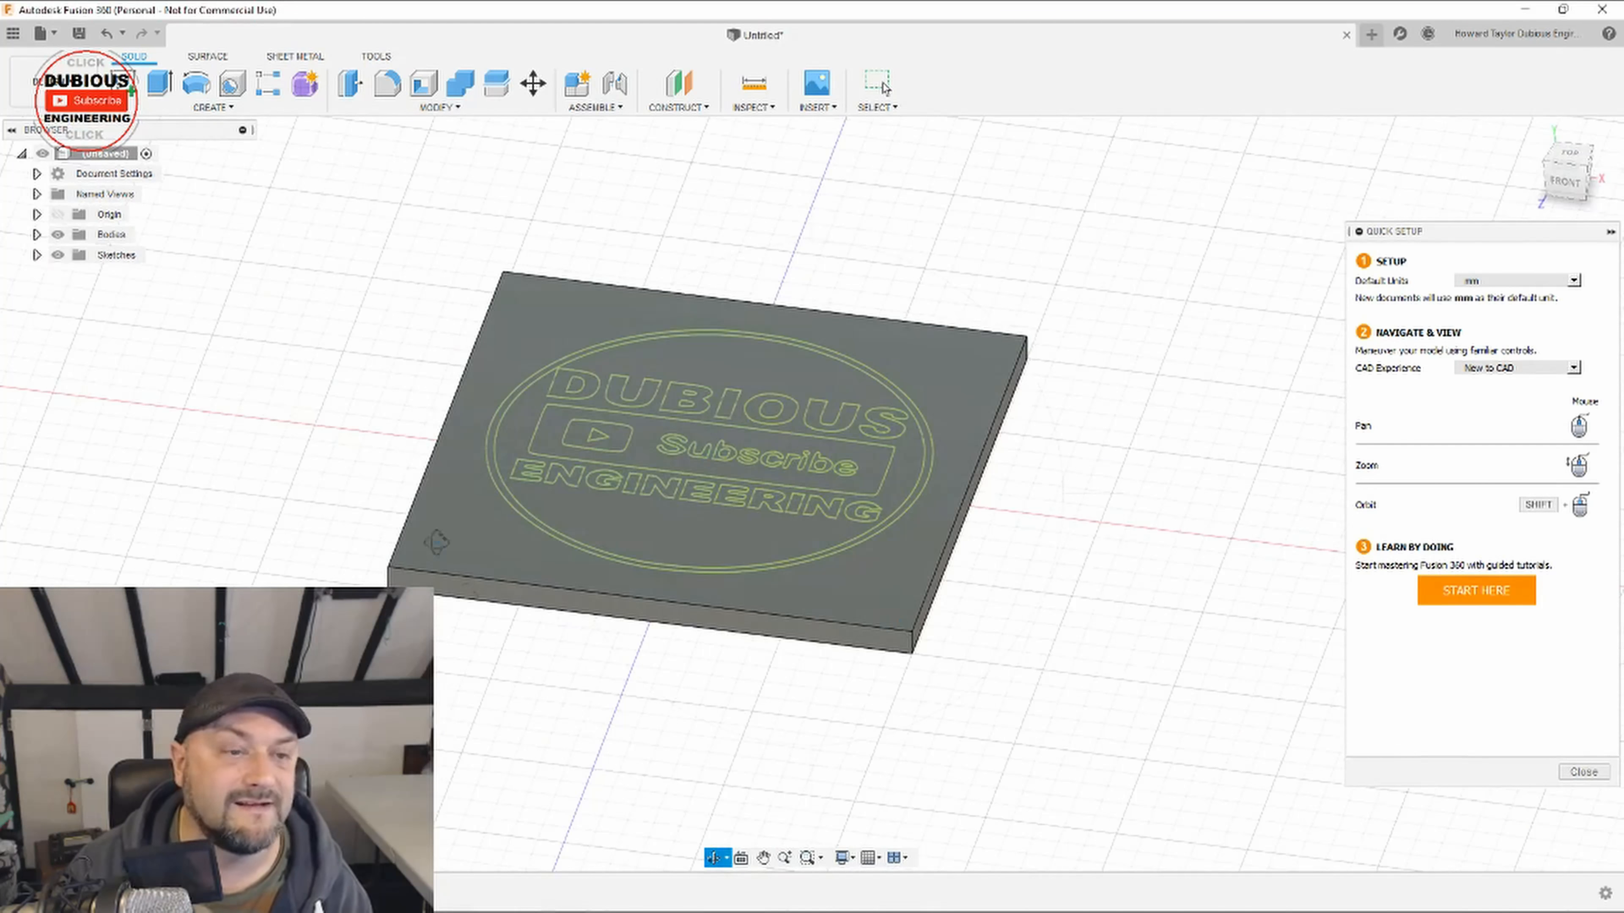
key(Escape)
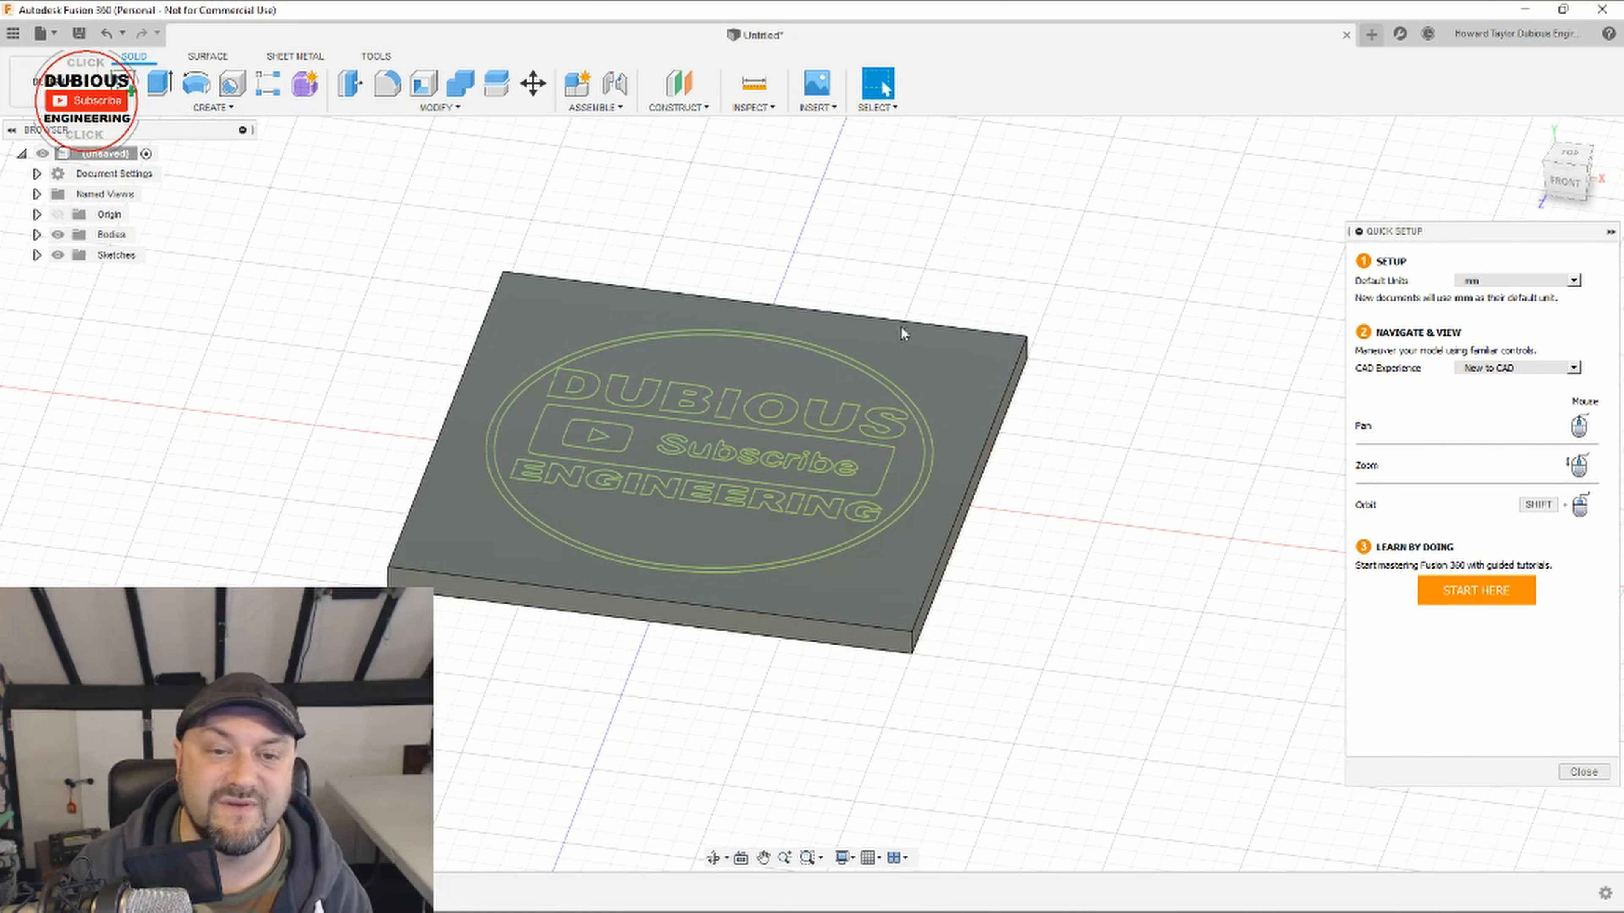
click(637, 452)
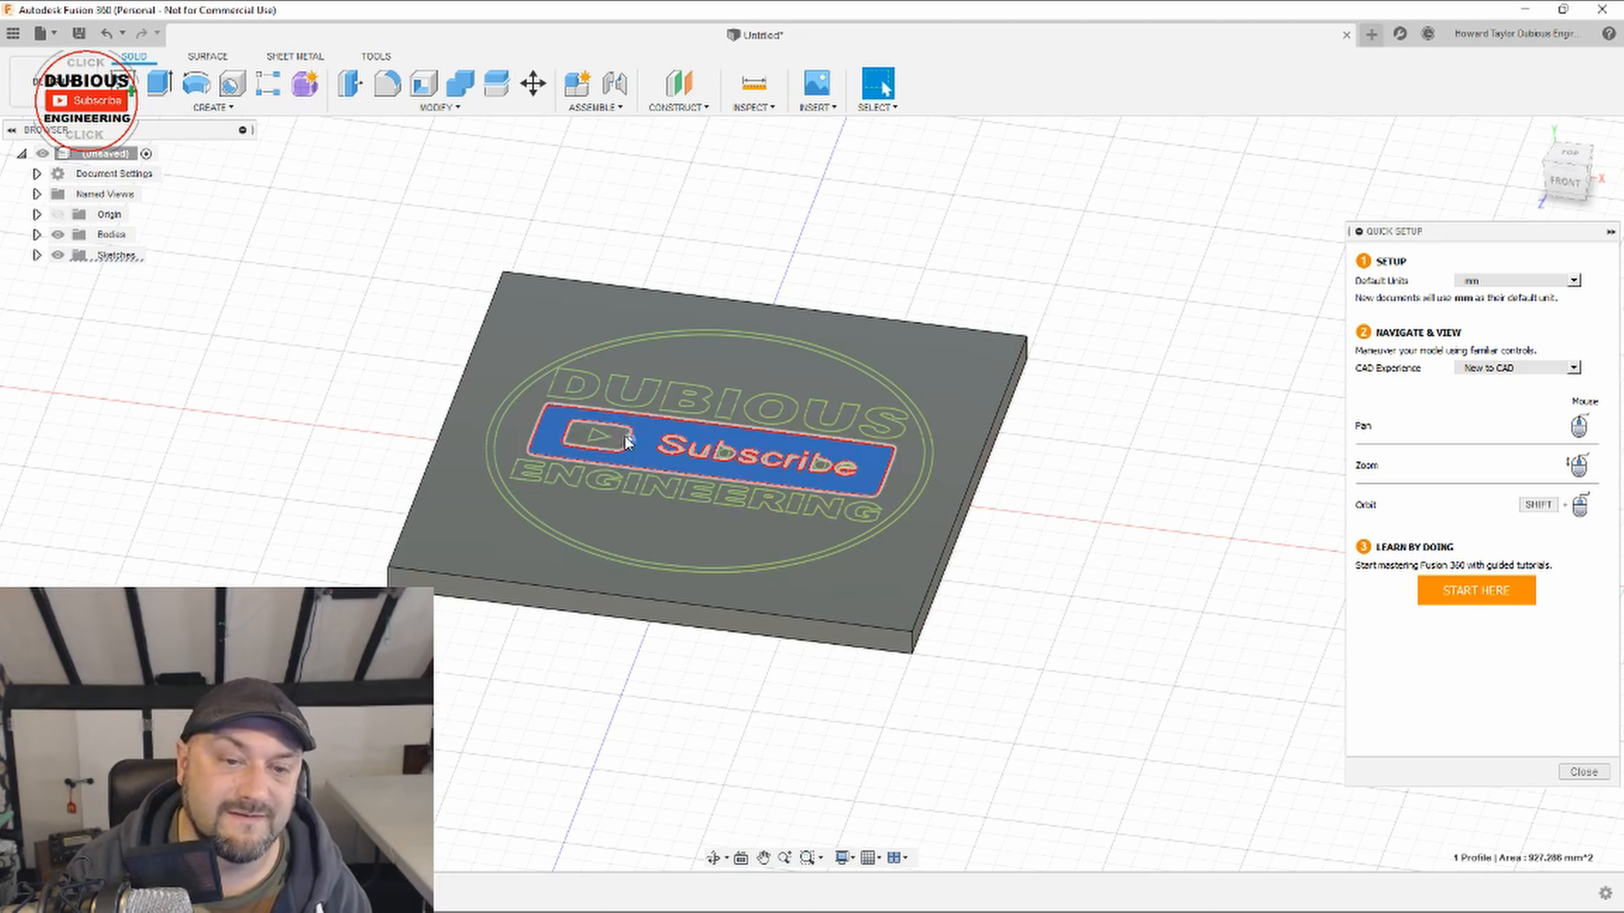
click(608, 439)
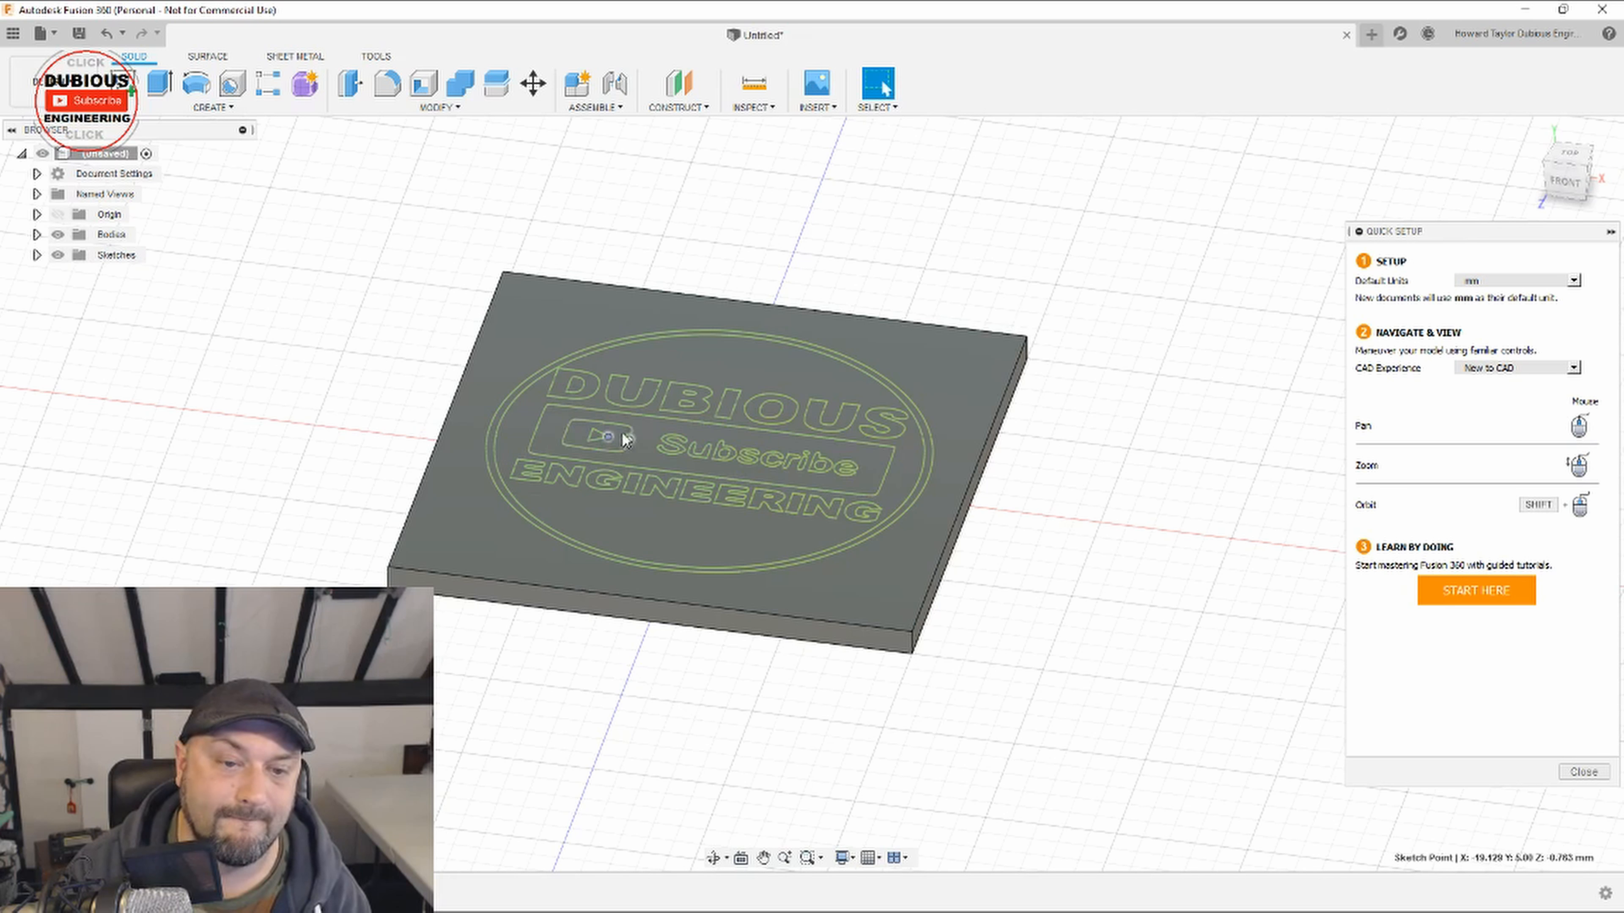
click(620, 442)
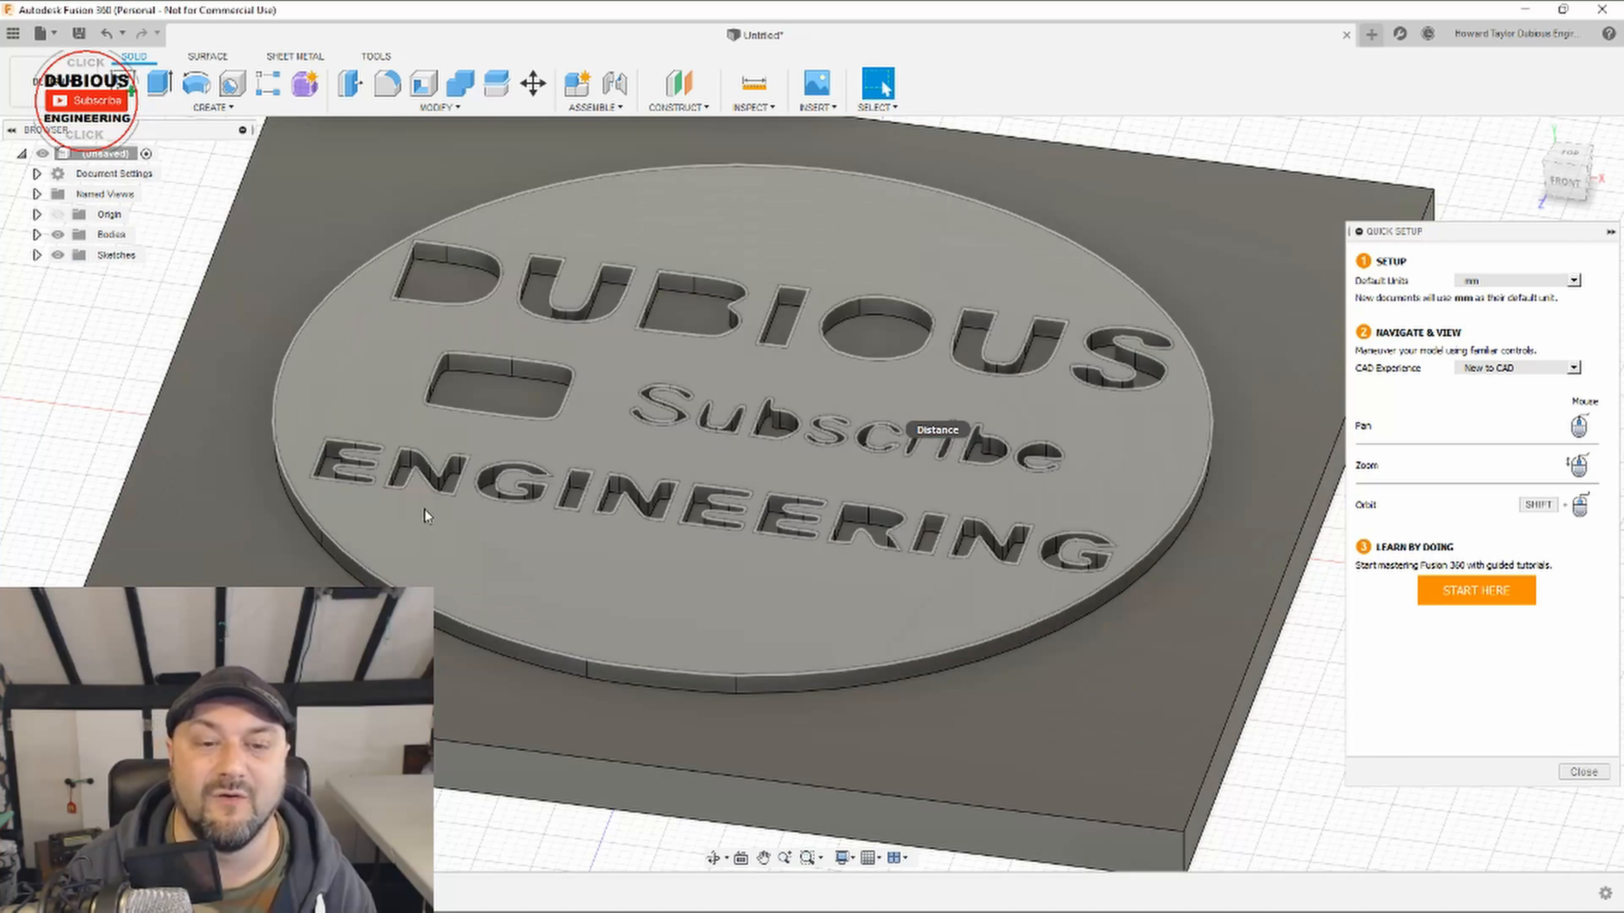
Step: Extrude the raised disc's top face down into the plate, leaving the lettering and rounded button block standing in a circular recess
click(738, 608)
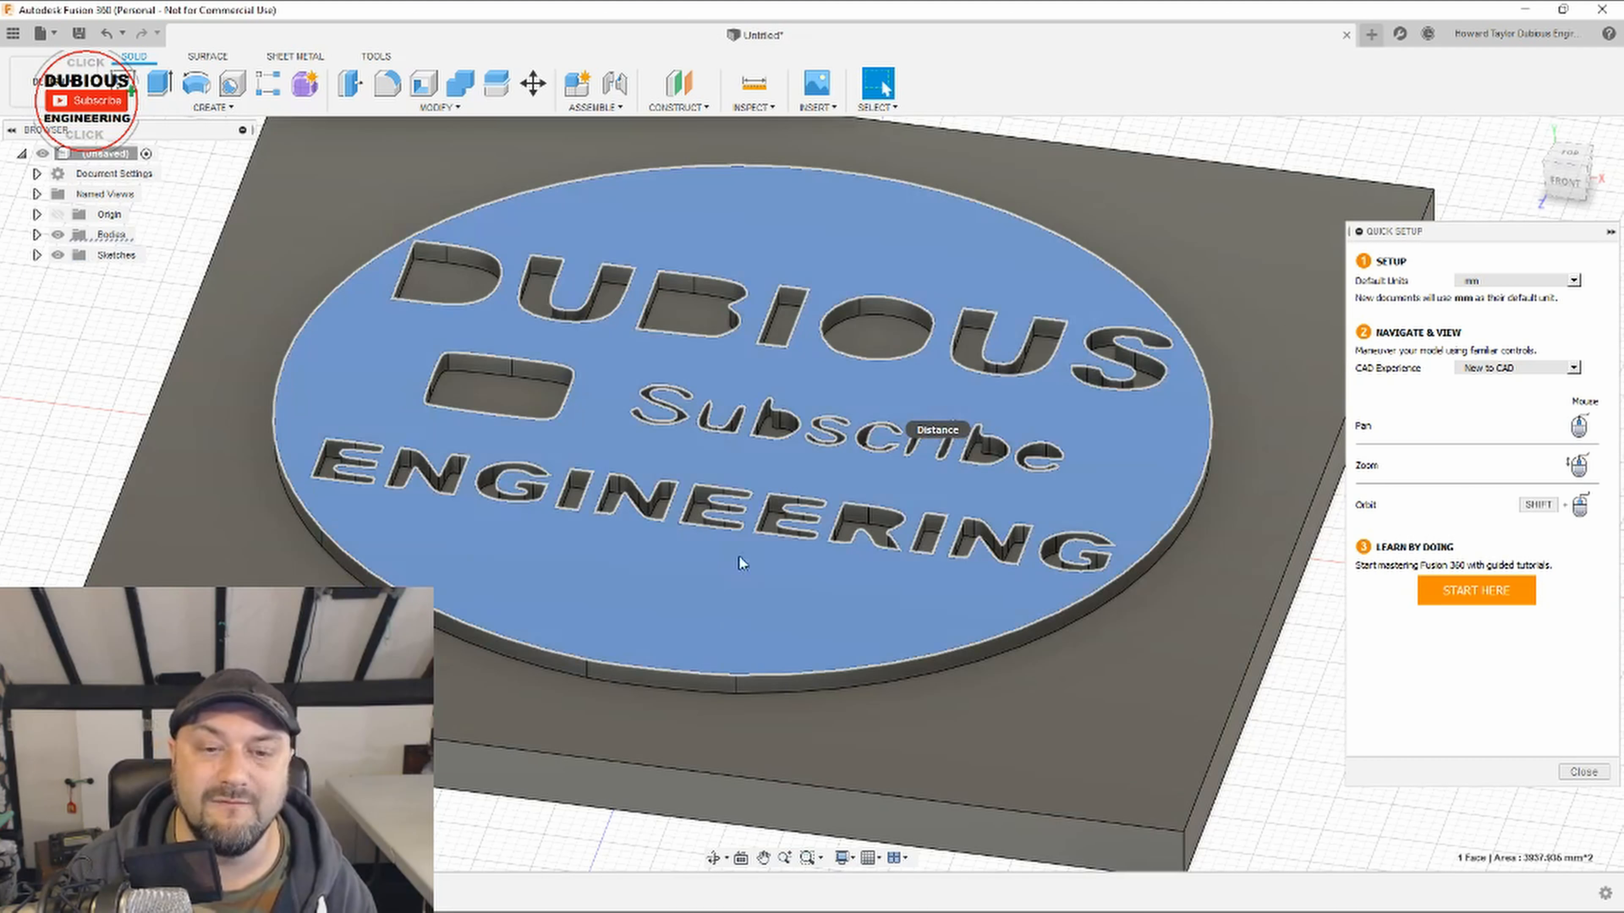
right_click(698, 585)
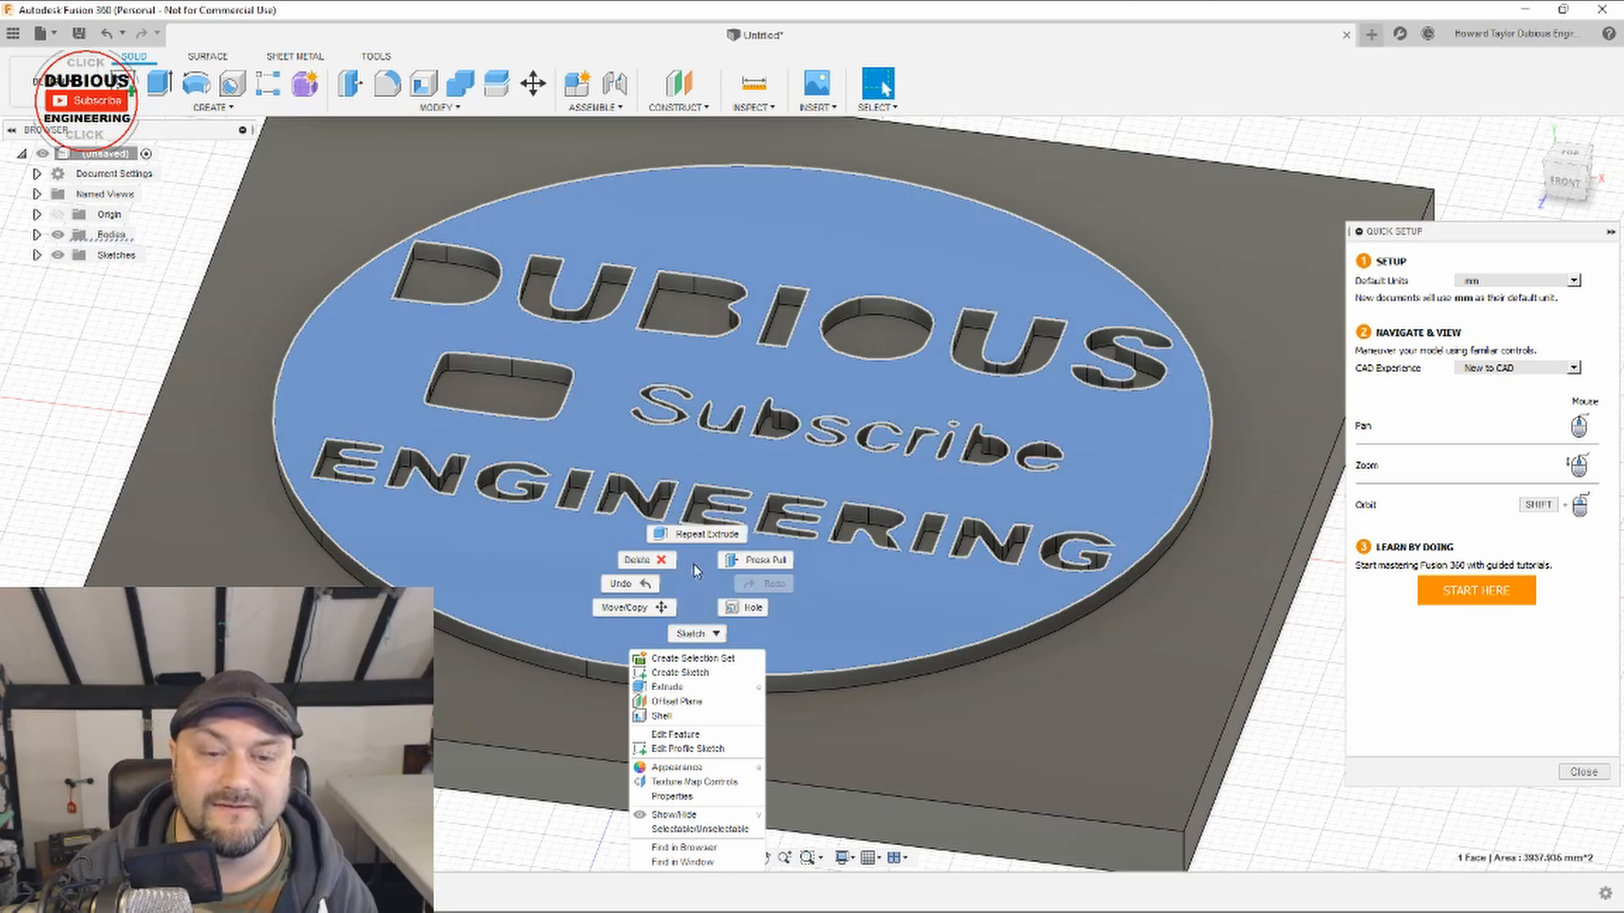
click(691, 535)
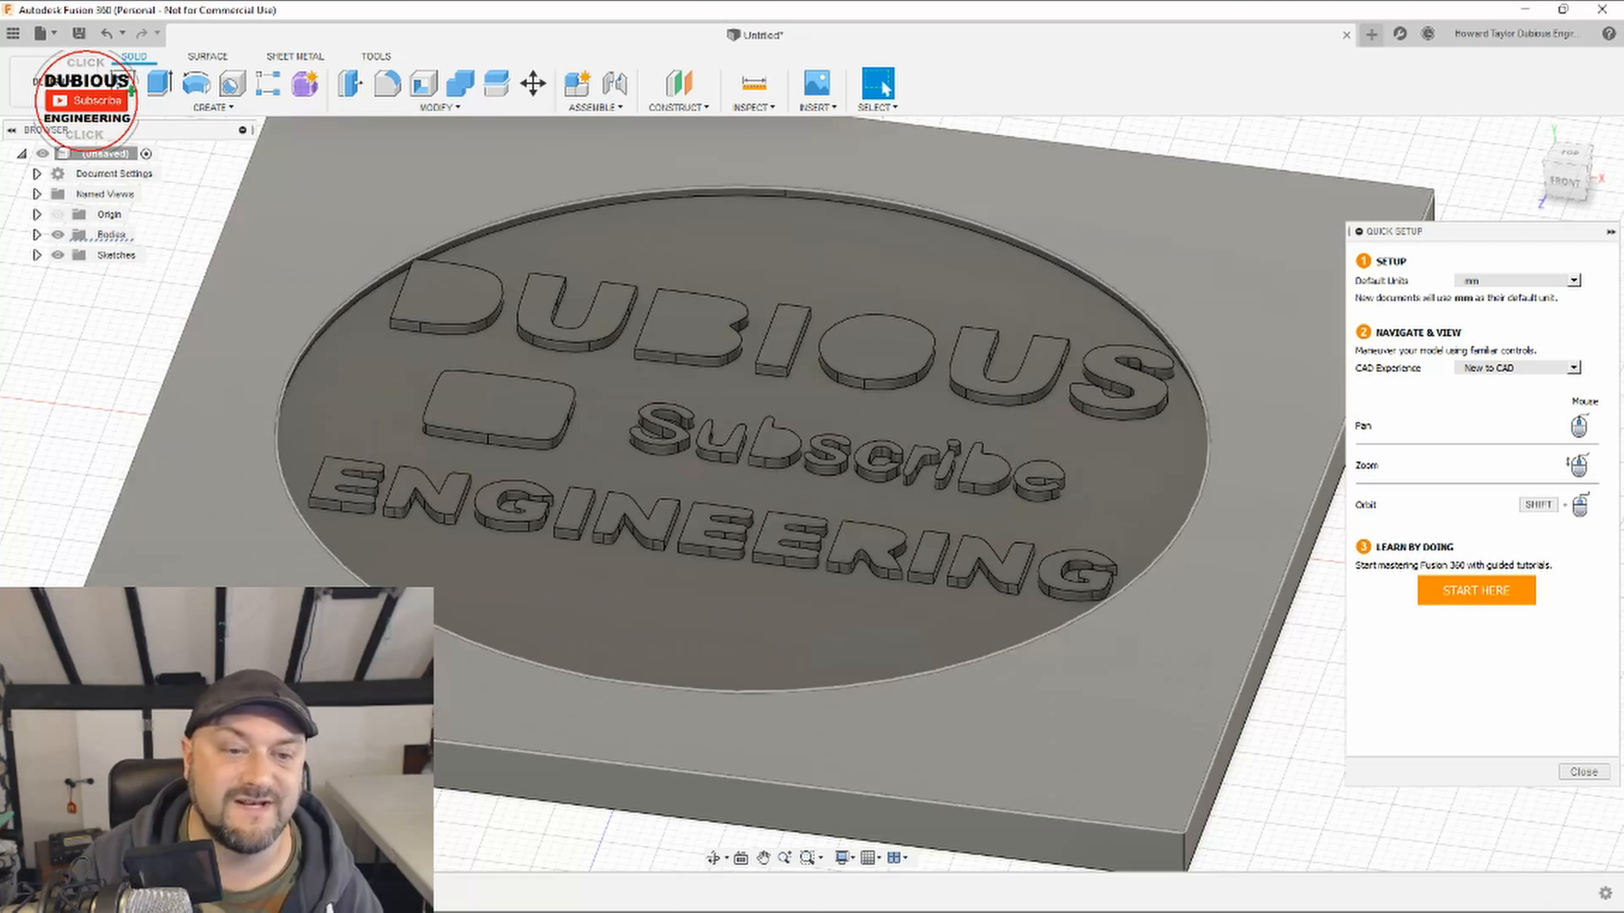
scroll(1284, 784, up, 2)
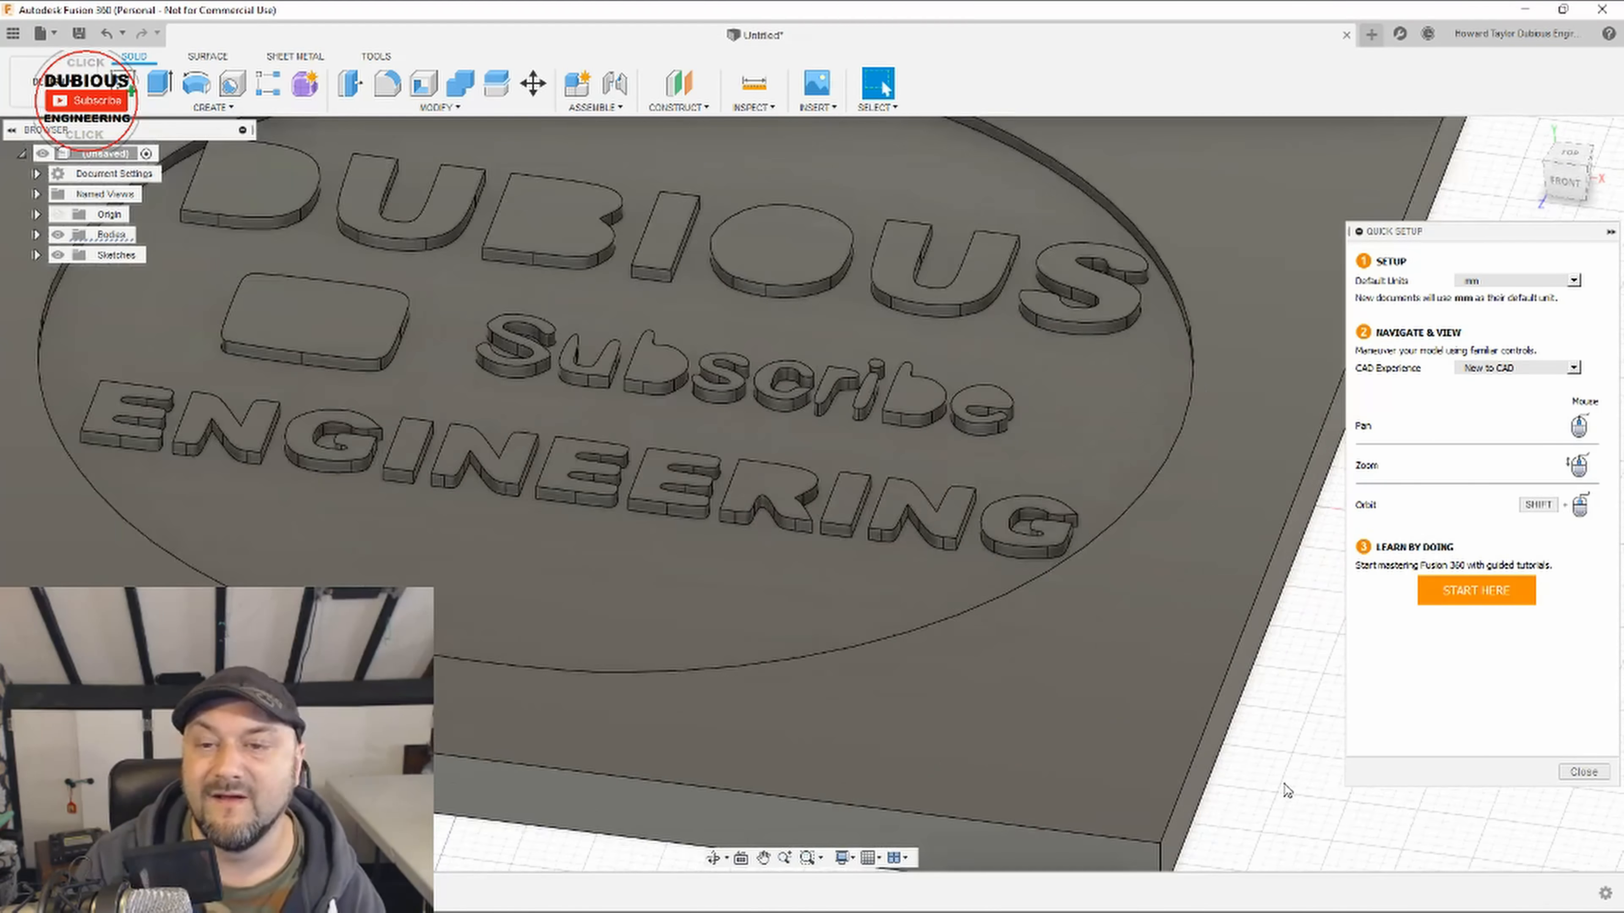
scroll(1284, 785, down, 4)
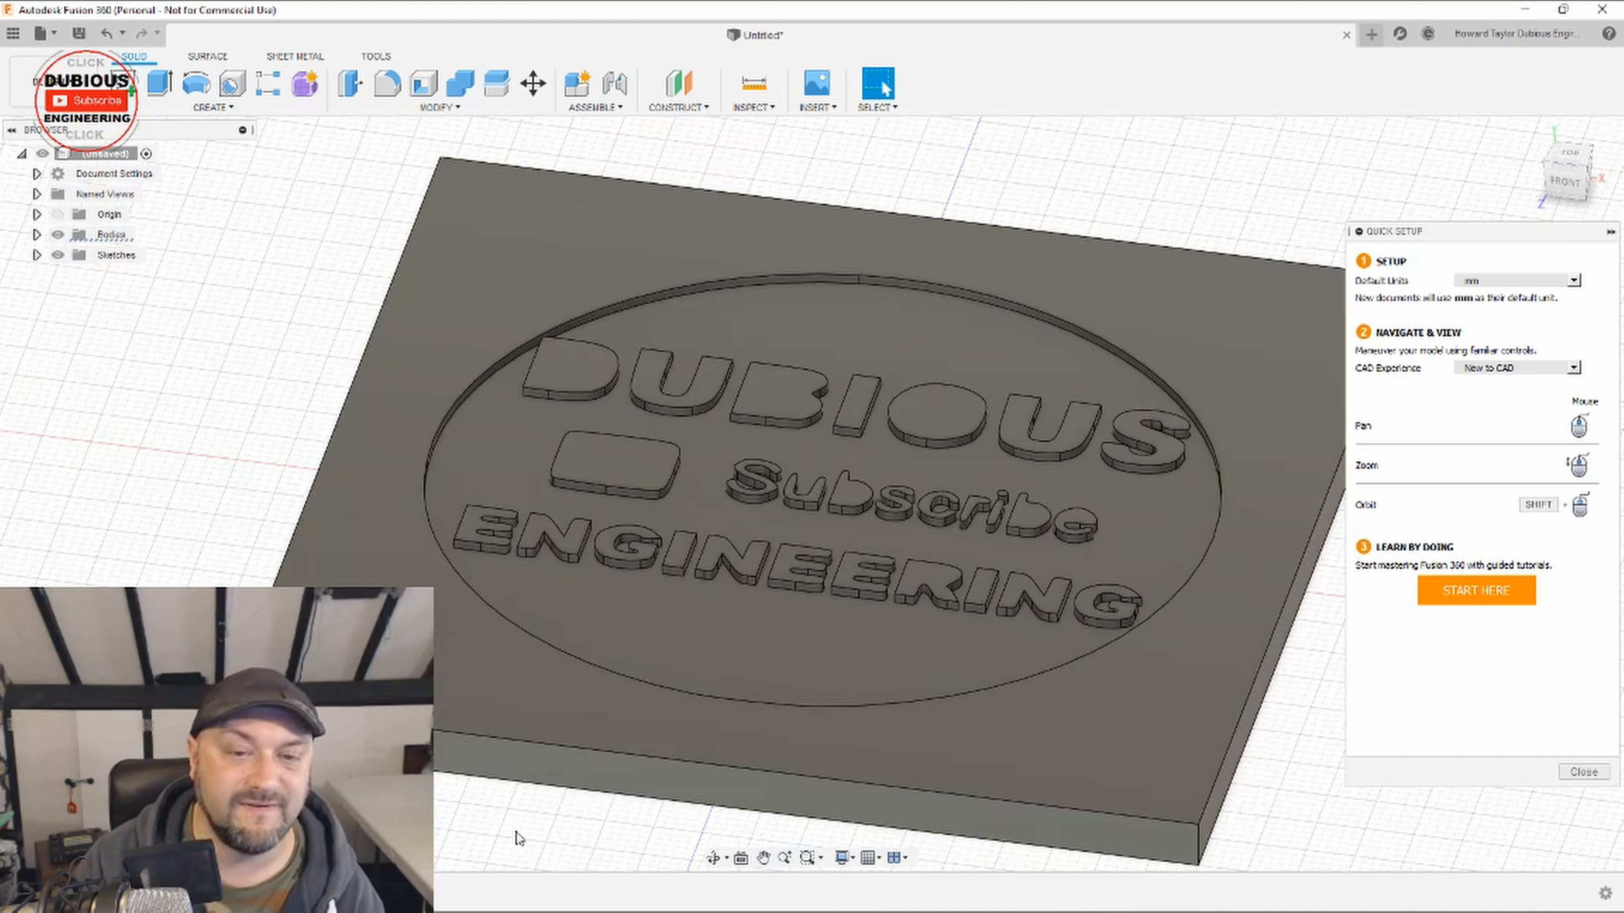
click(713, 858)
mouse_move(505, 807)
mouse_down()
mouse_move(597, 811)
mouse_move(540, 781)
mouse_move(524, 799)
mouse_up()
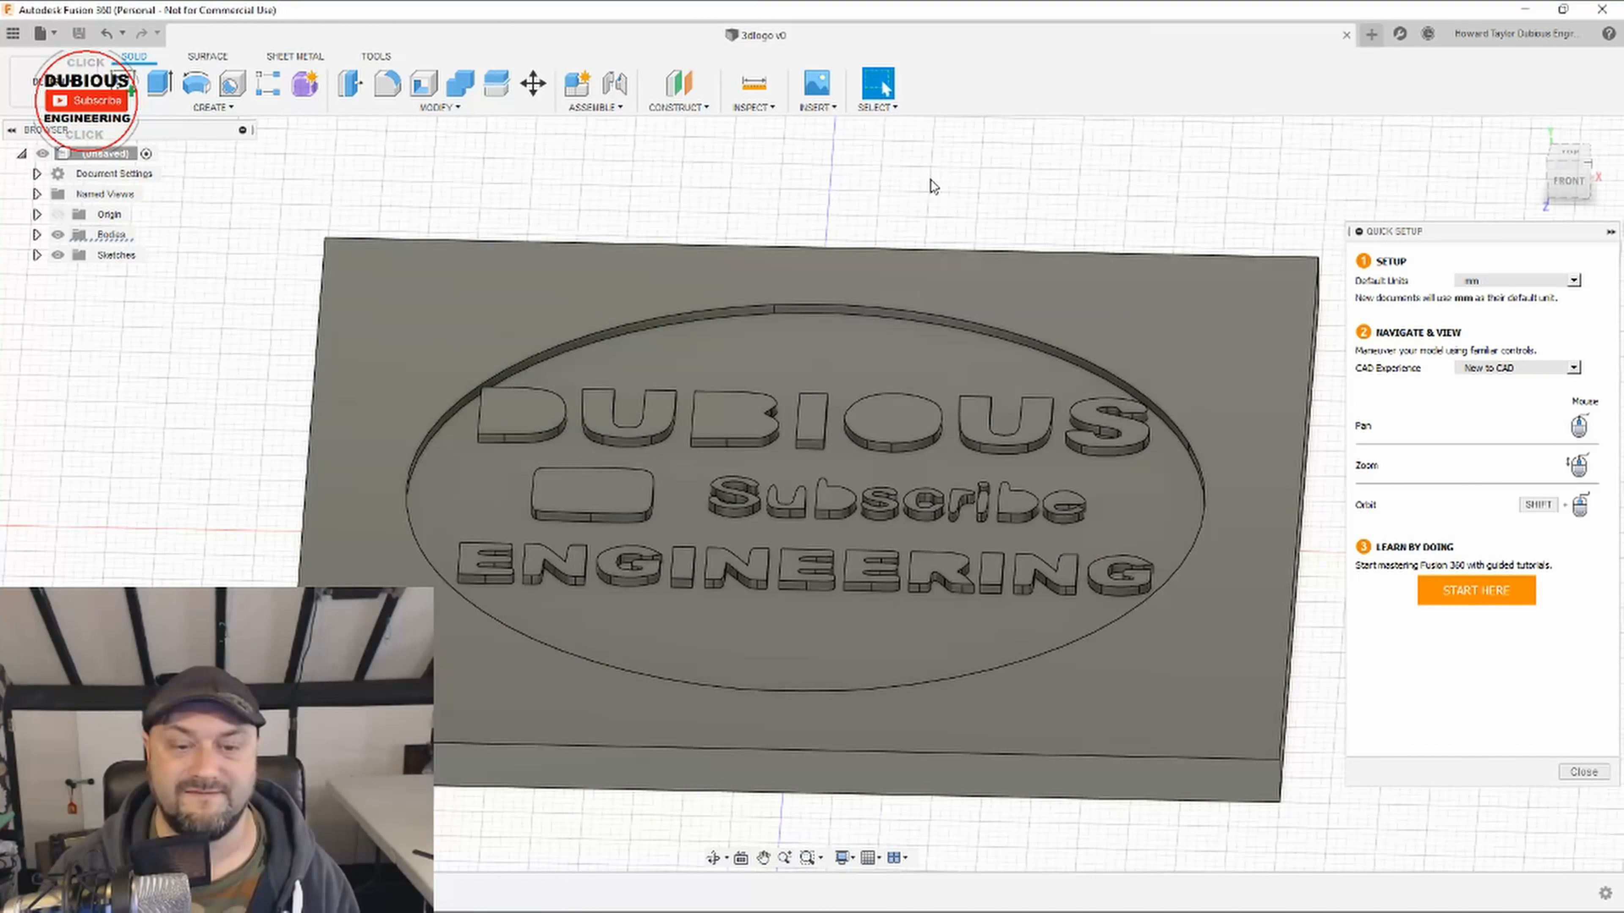
Step: Export the design to the Desktop as an STL file named 3dlogo v1 and close the job status once the export completes
click(41, 33)
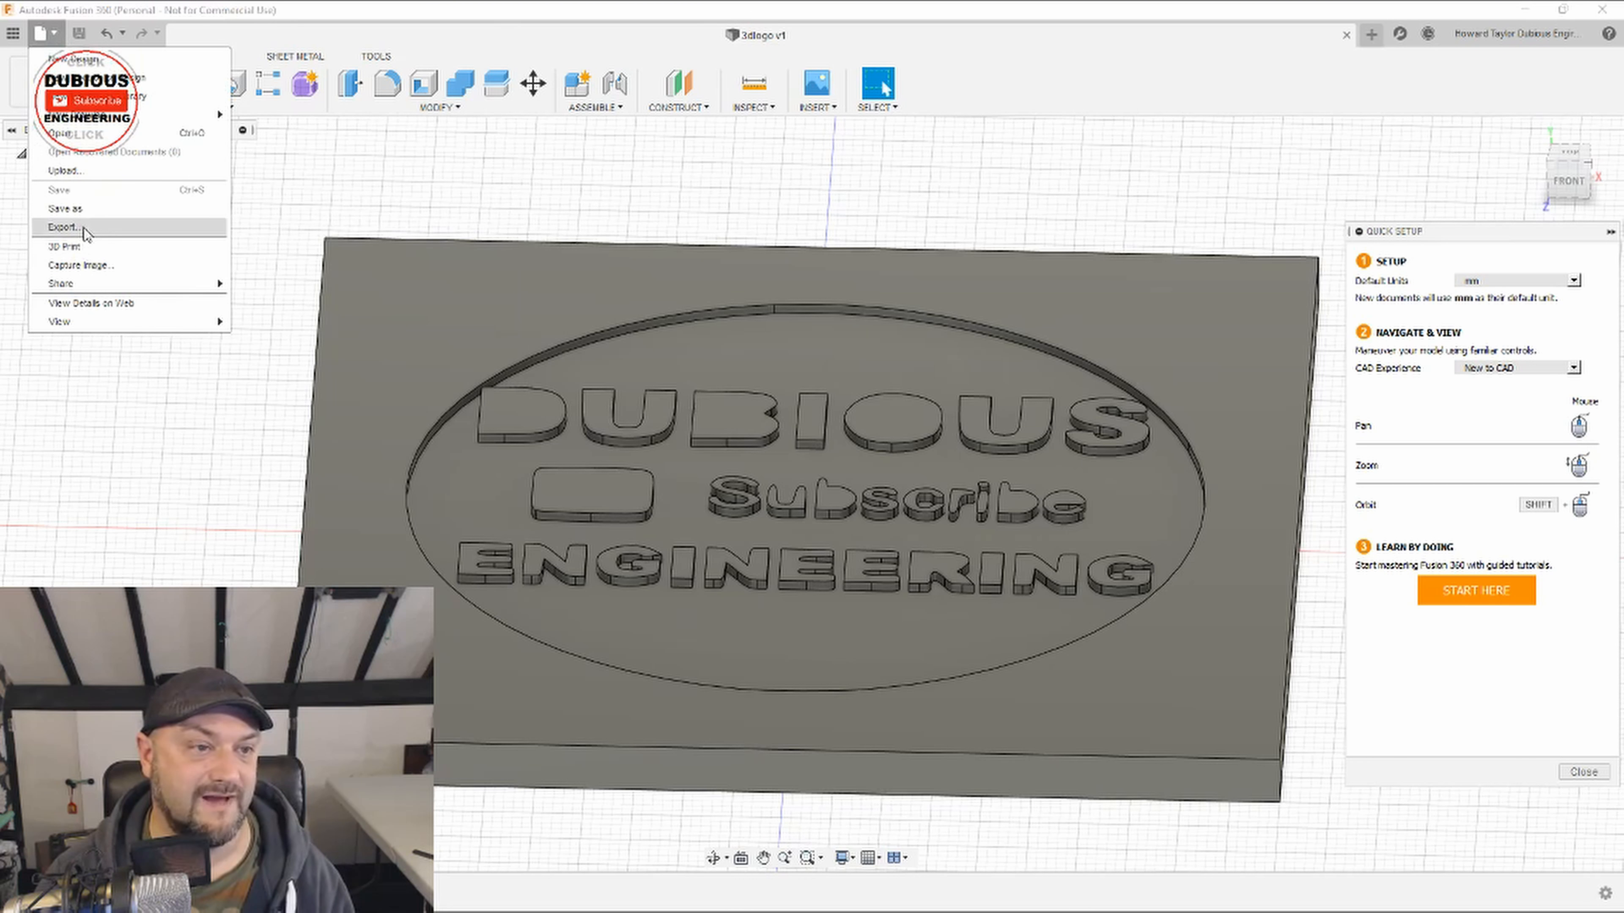
click(84, 228)
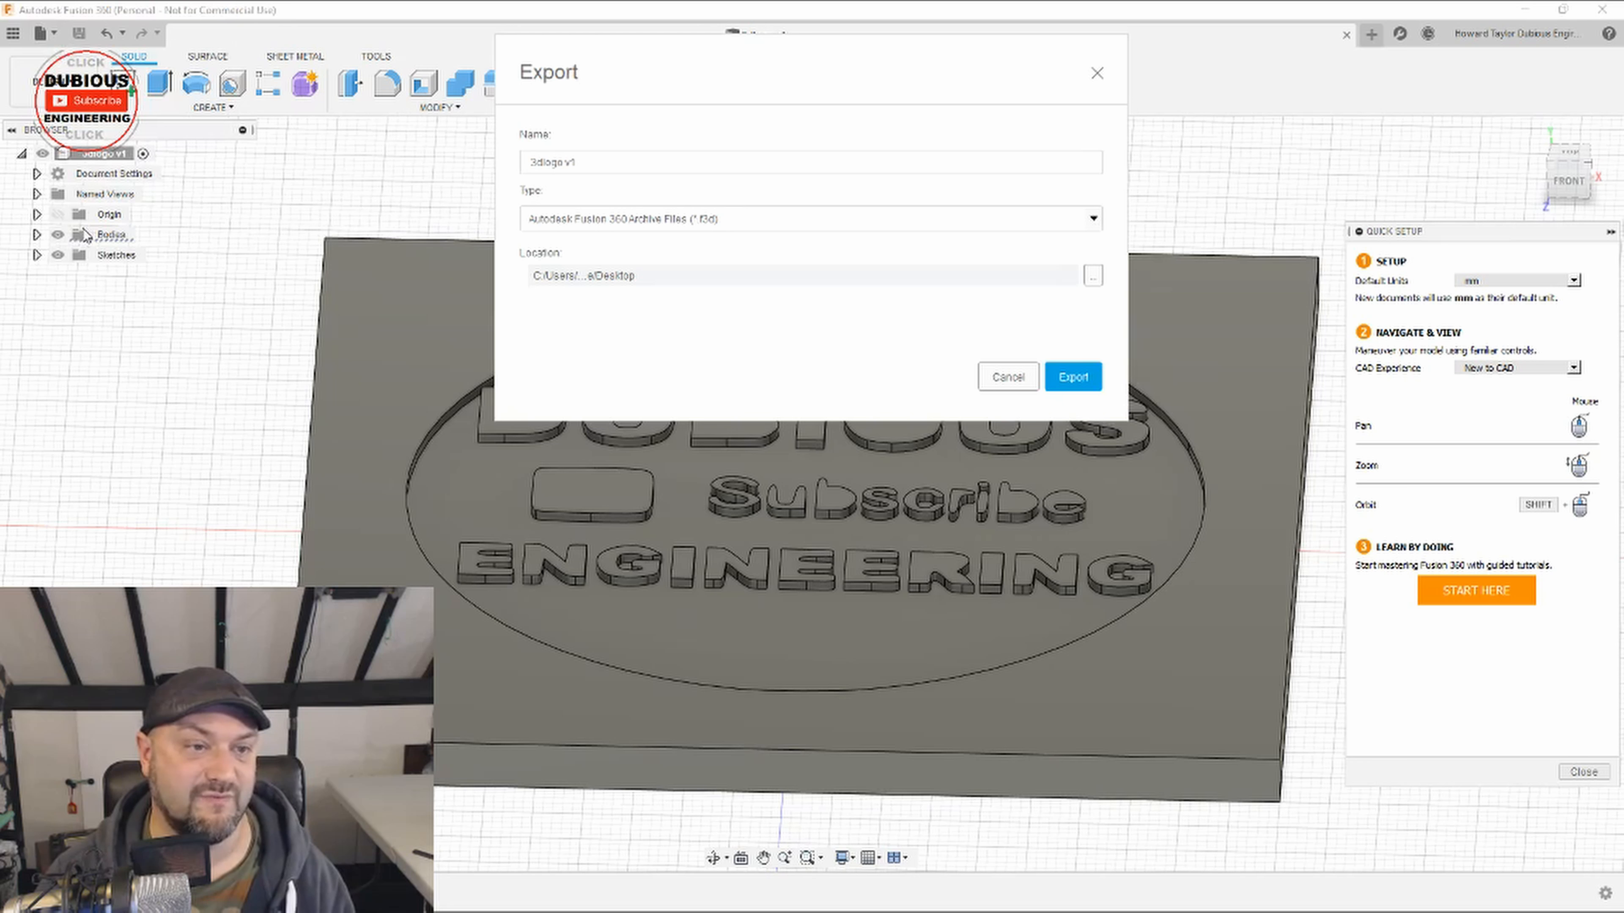
click(840, 225)
drag(1102, 269, 1106, 307)
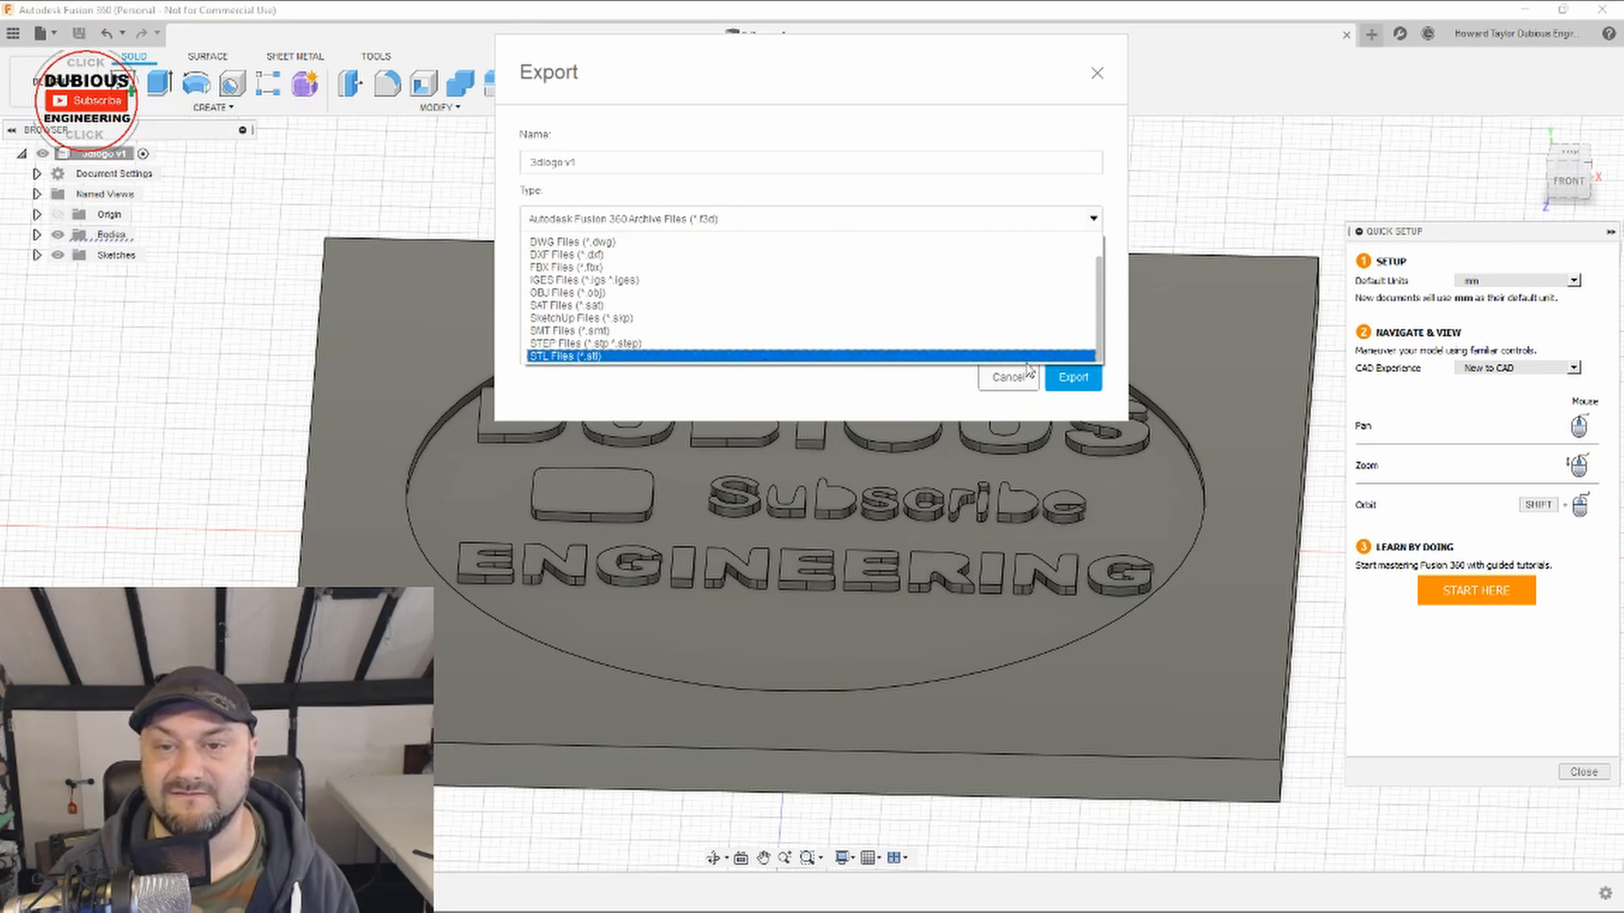
click(622, 357)
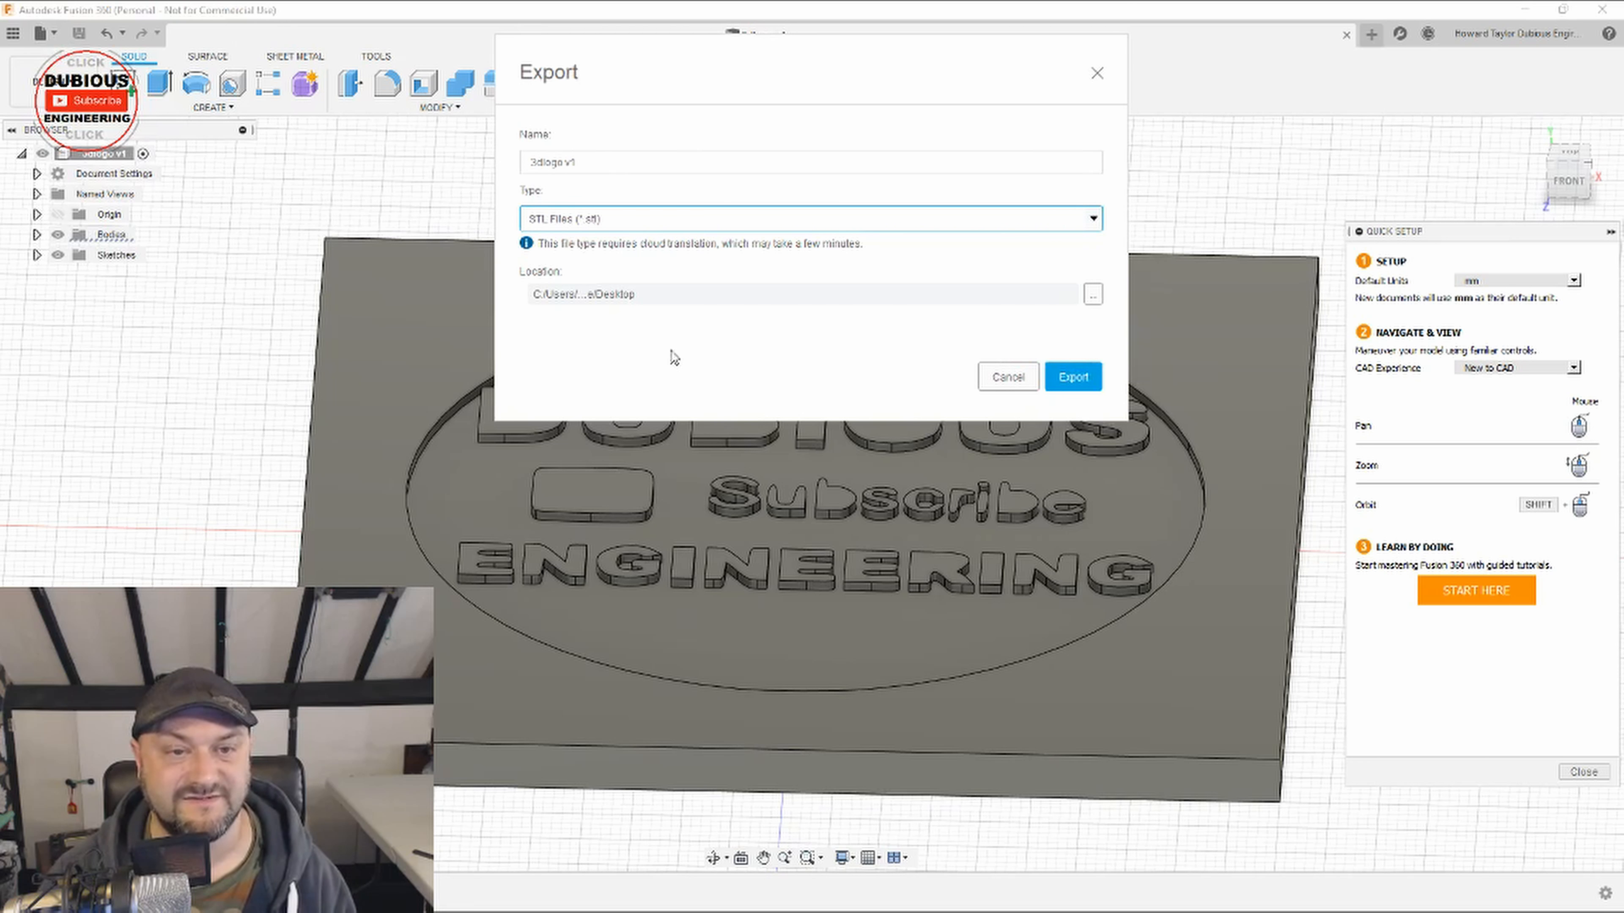
click(1074, 377)
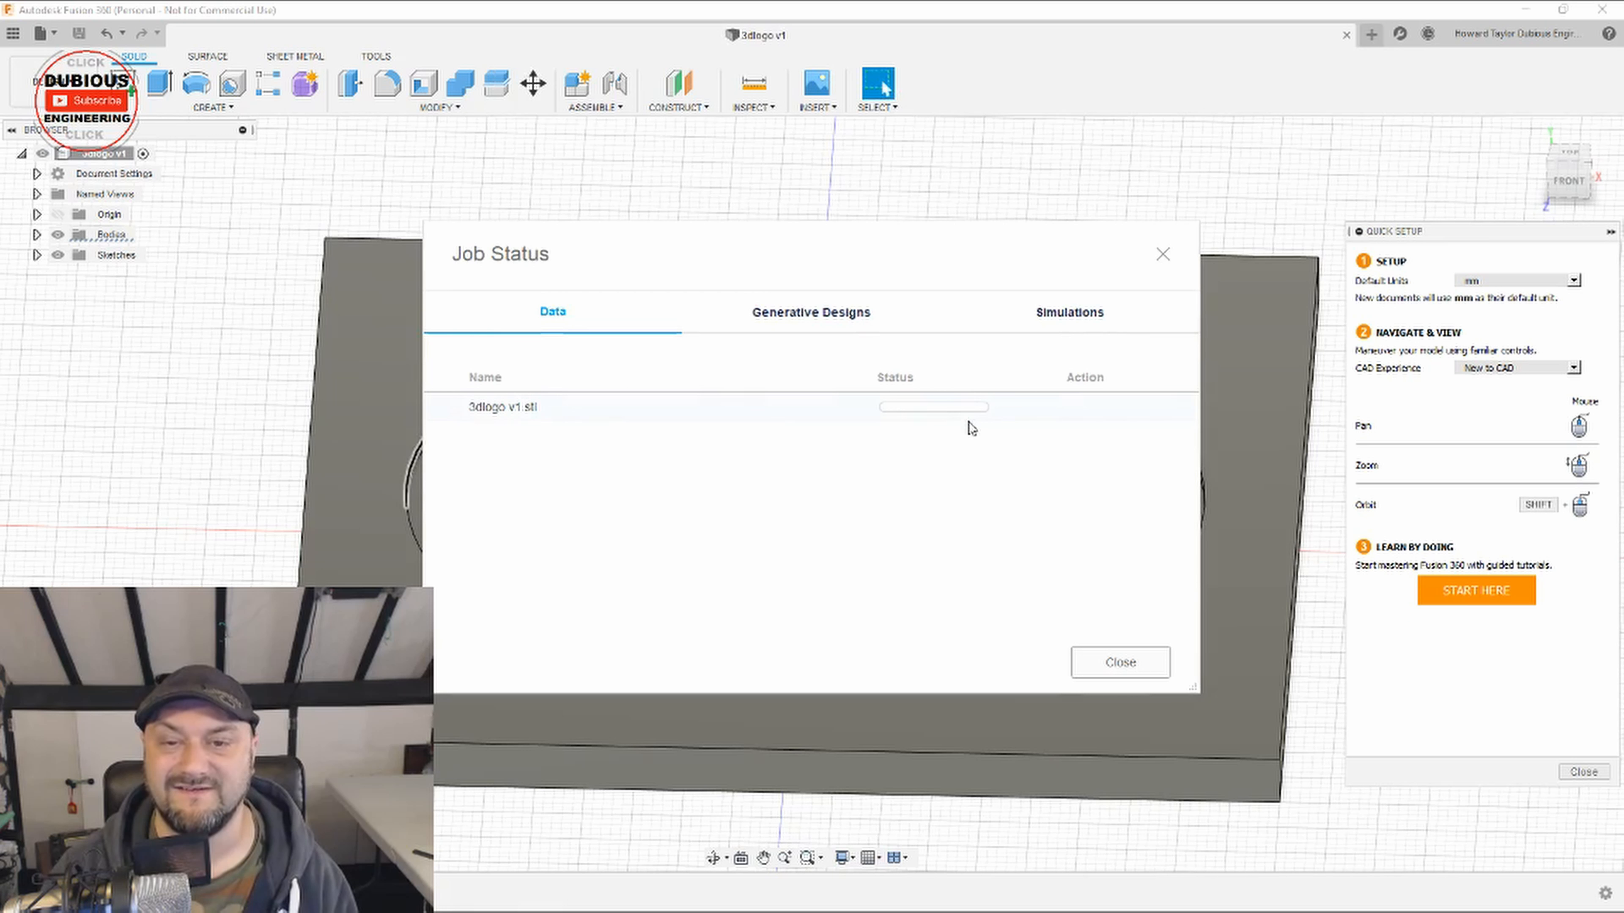
mouse_move(936, 420)
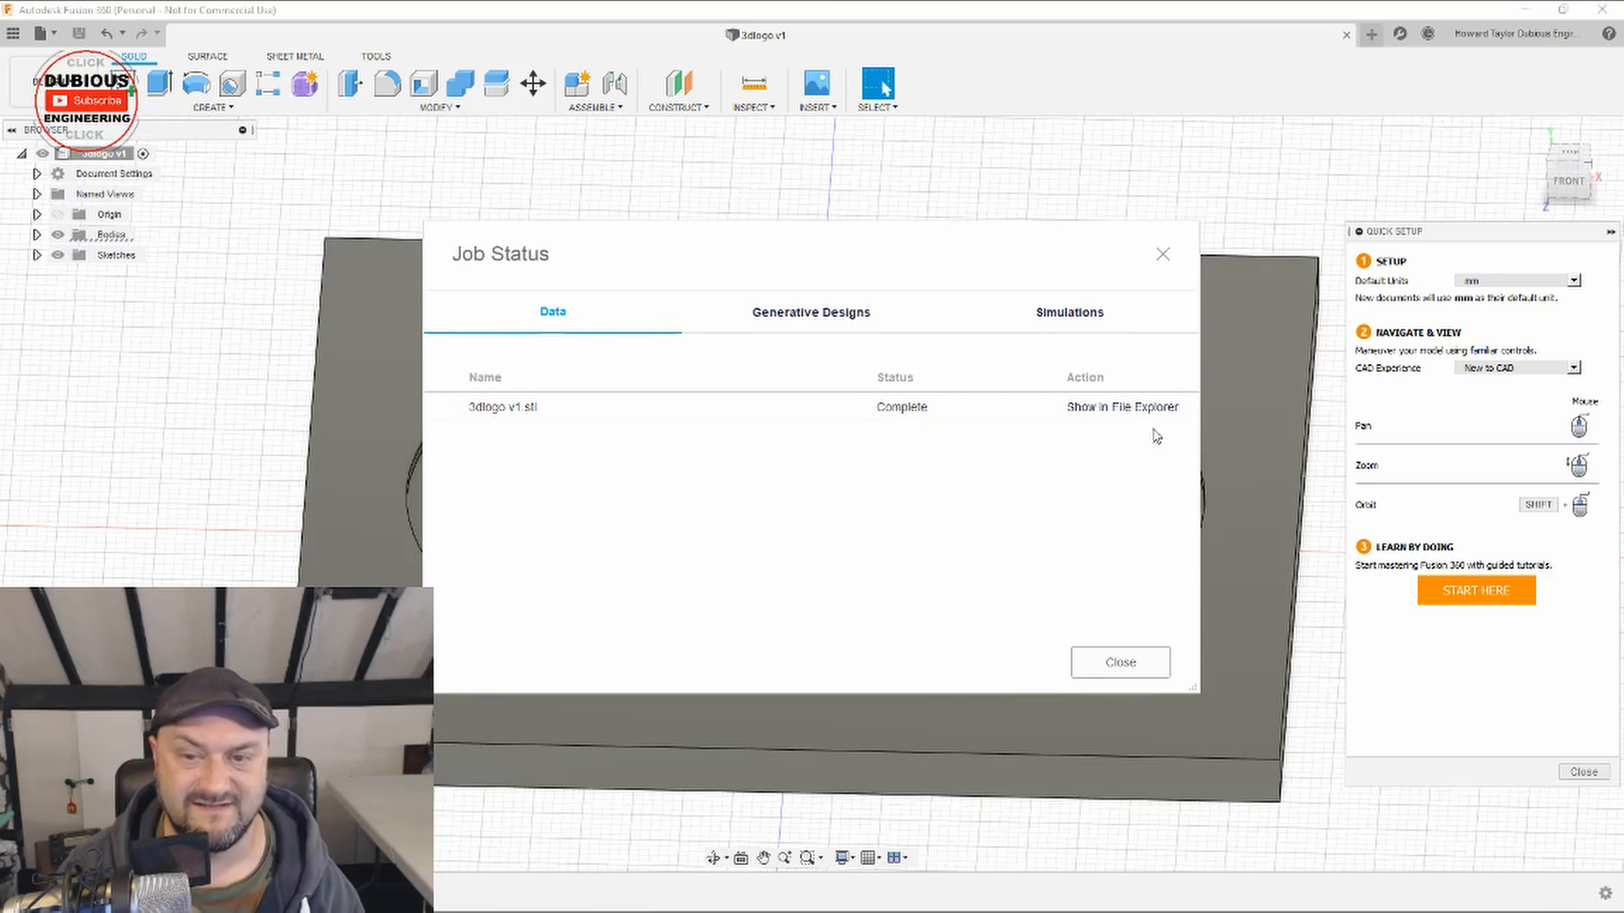
click(1126, 665)
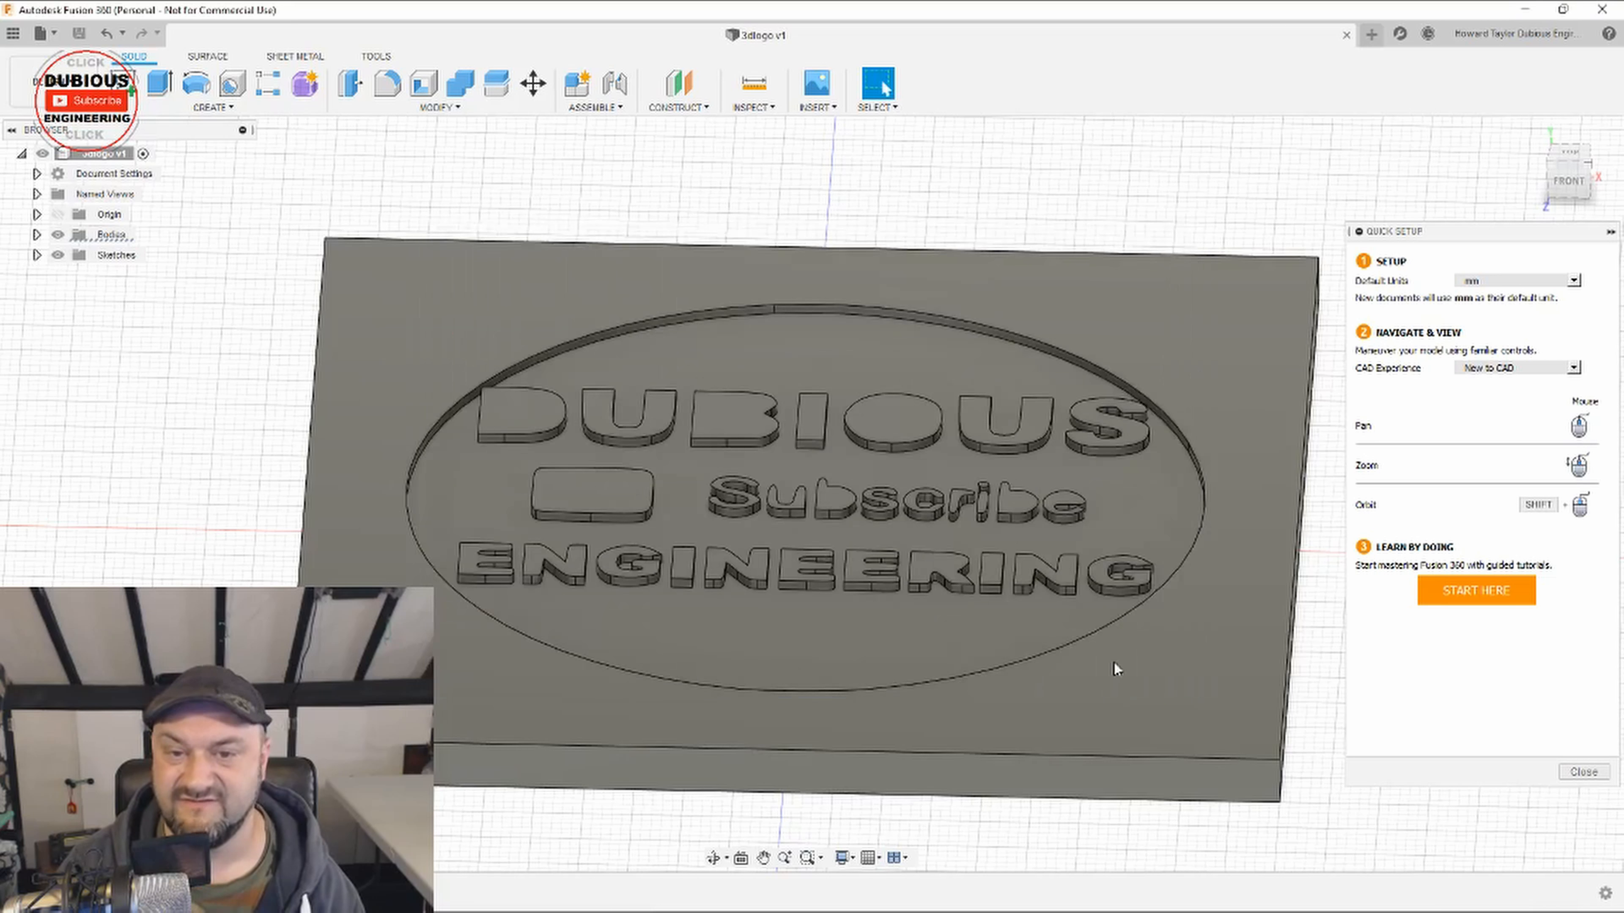
Step: Close Fusion 360, move the exported STL file aside on the desktop and open it in Ultimaker Cura
click(1603, 9)
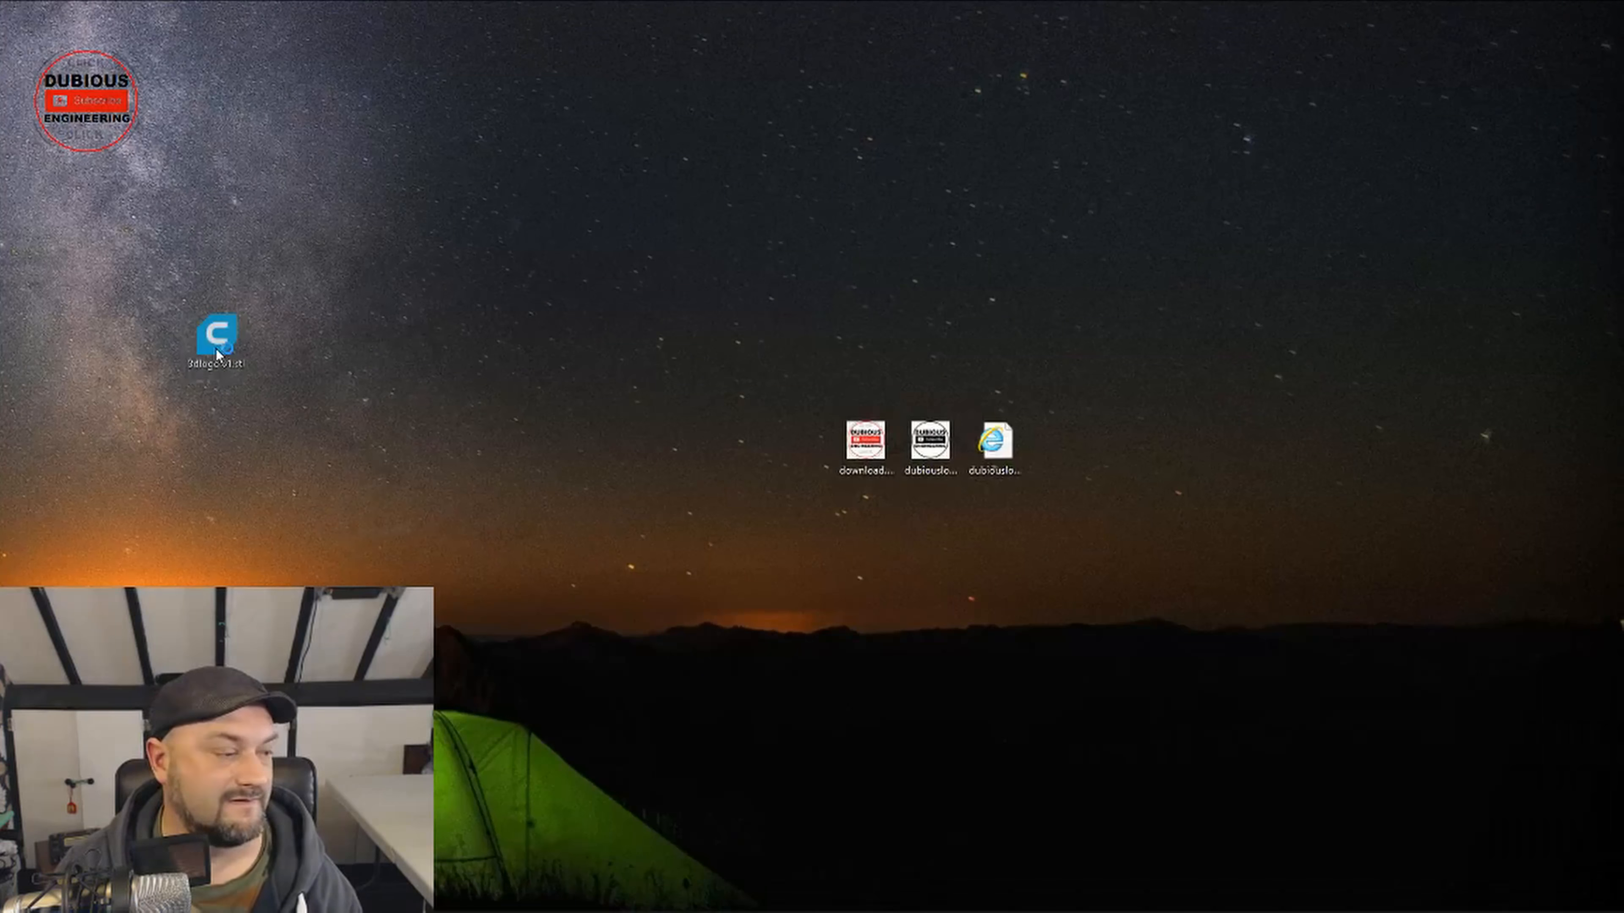
drag(218, 341, 1064, 445)
double_click(1059, 467)
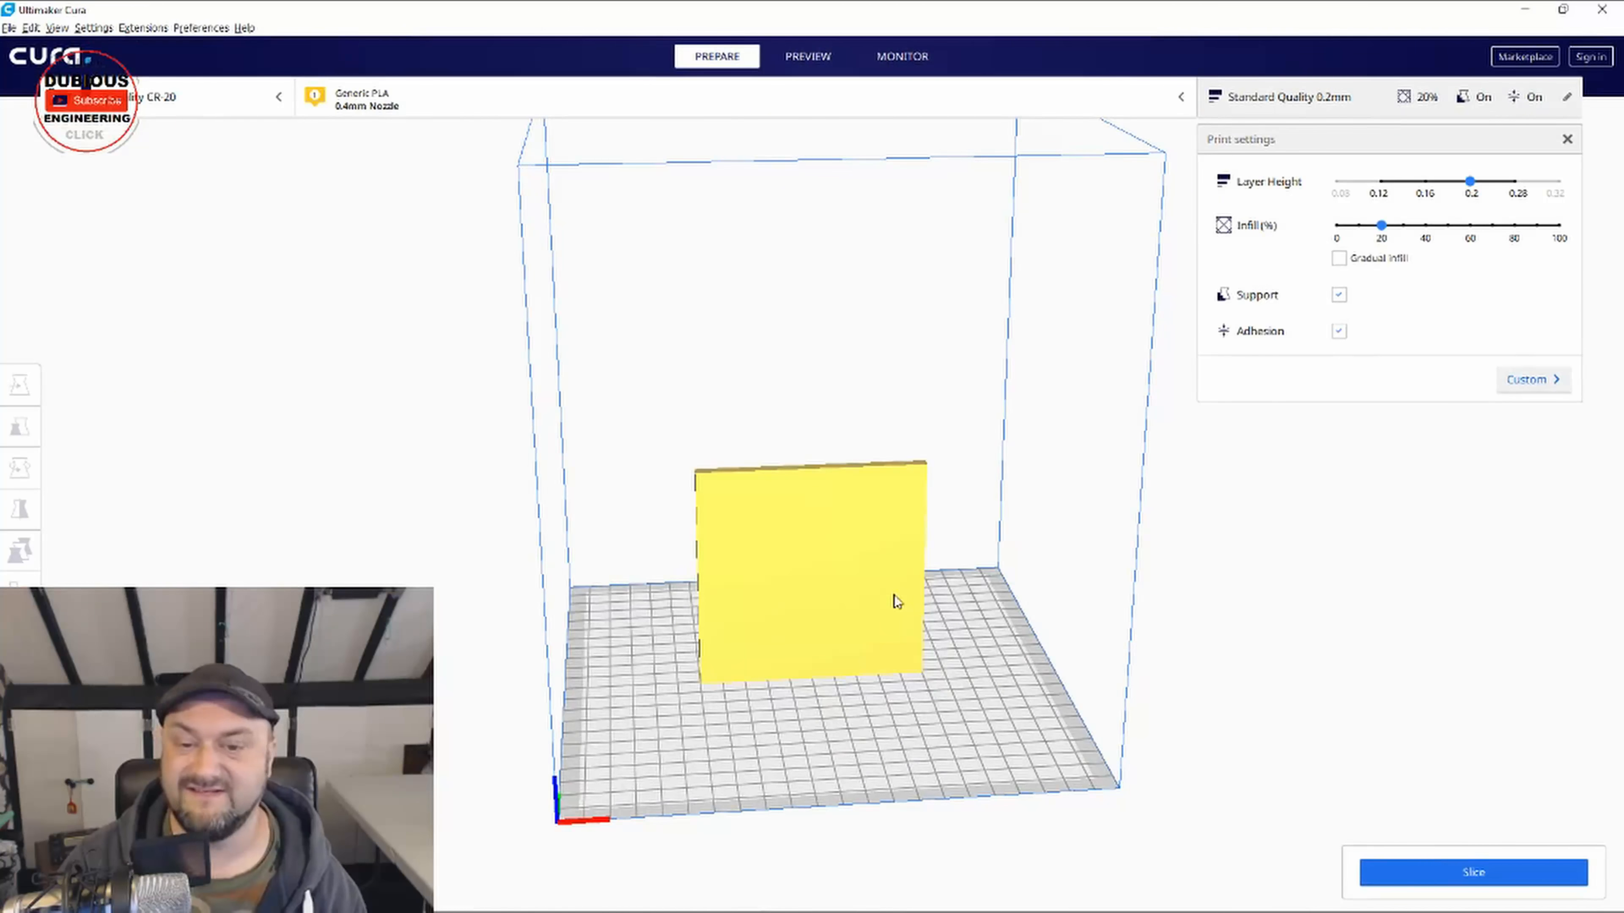
Step: Rotate the plate model 90° about the X axis so it lies flat on the build plate with the logo facing up
click(827, 574)
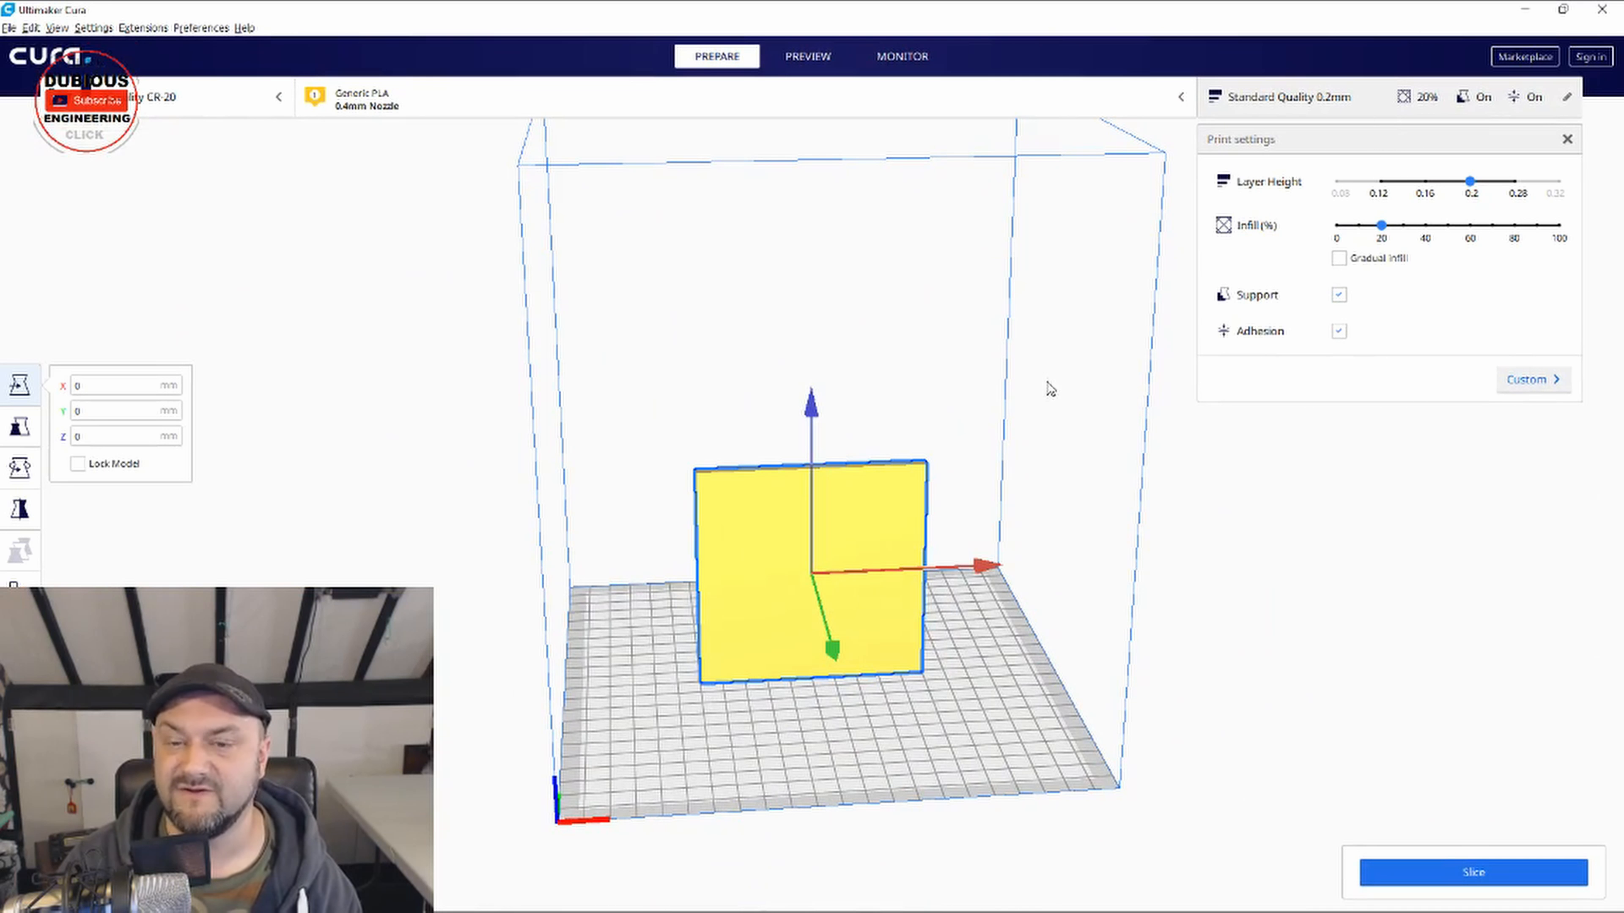
click(26, 471)
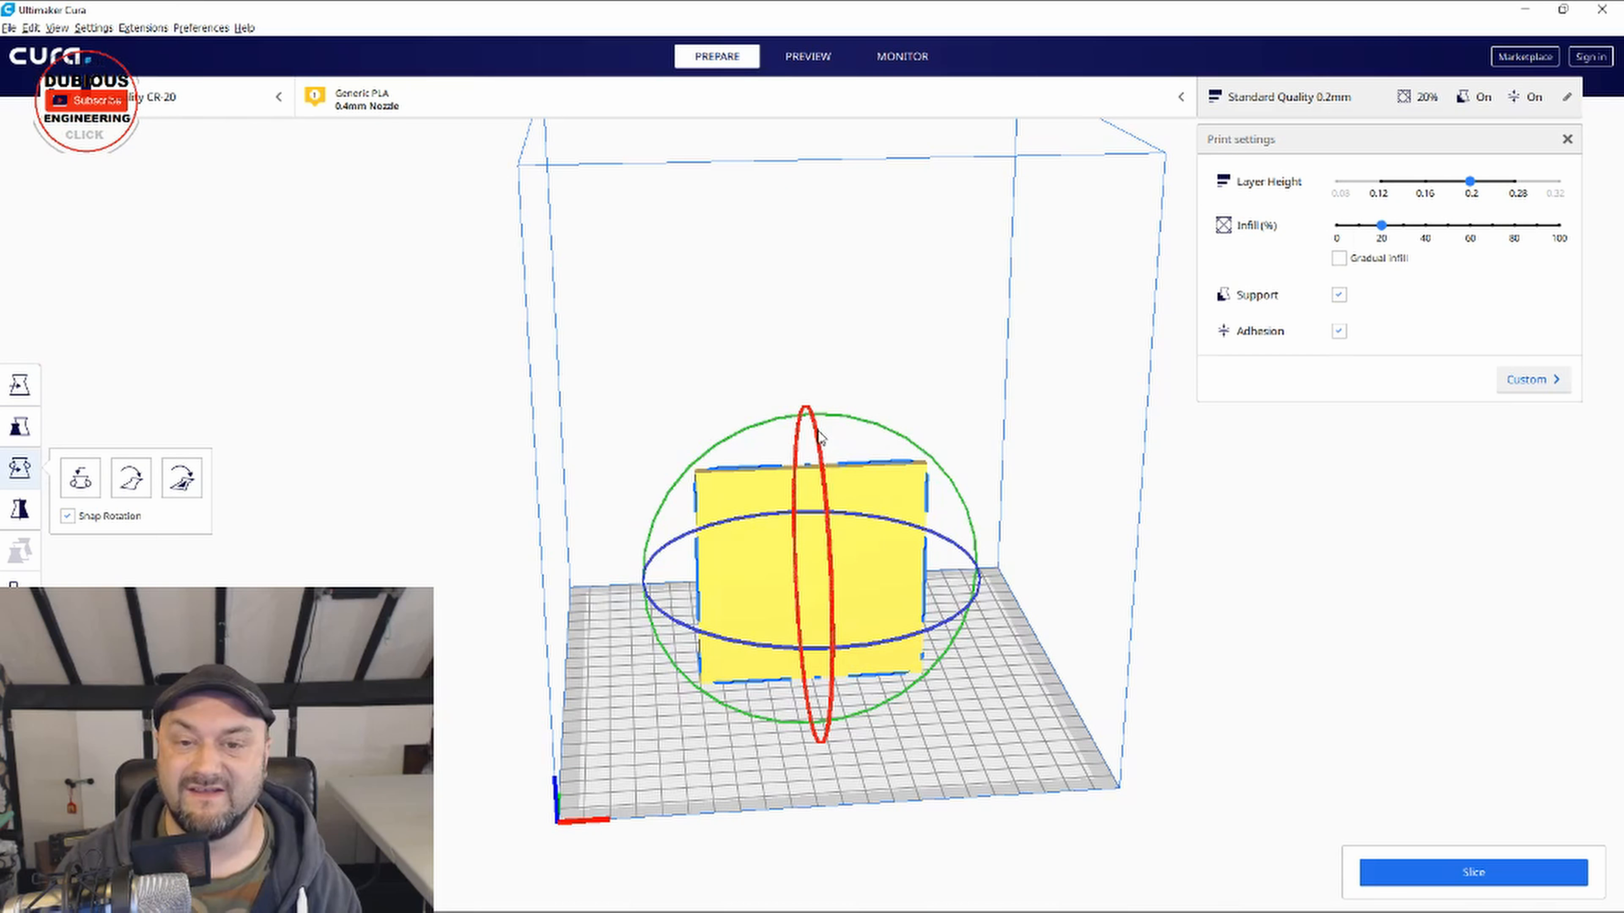
drag(817, 434, 852, 799)
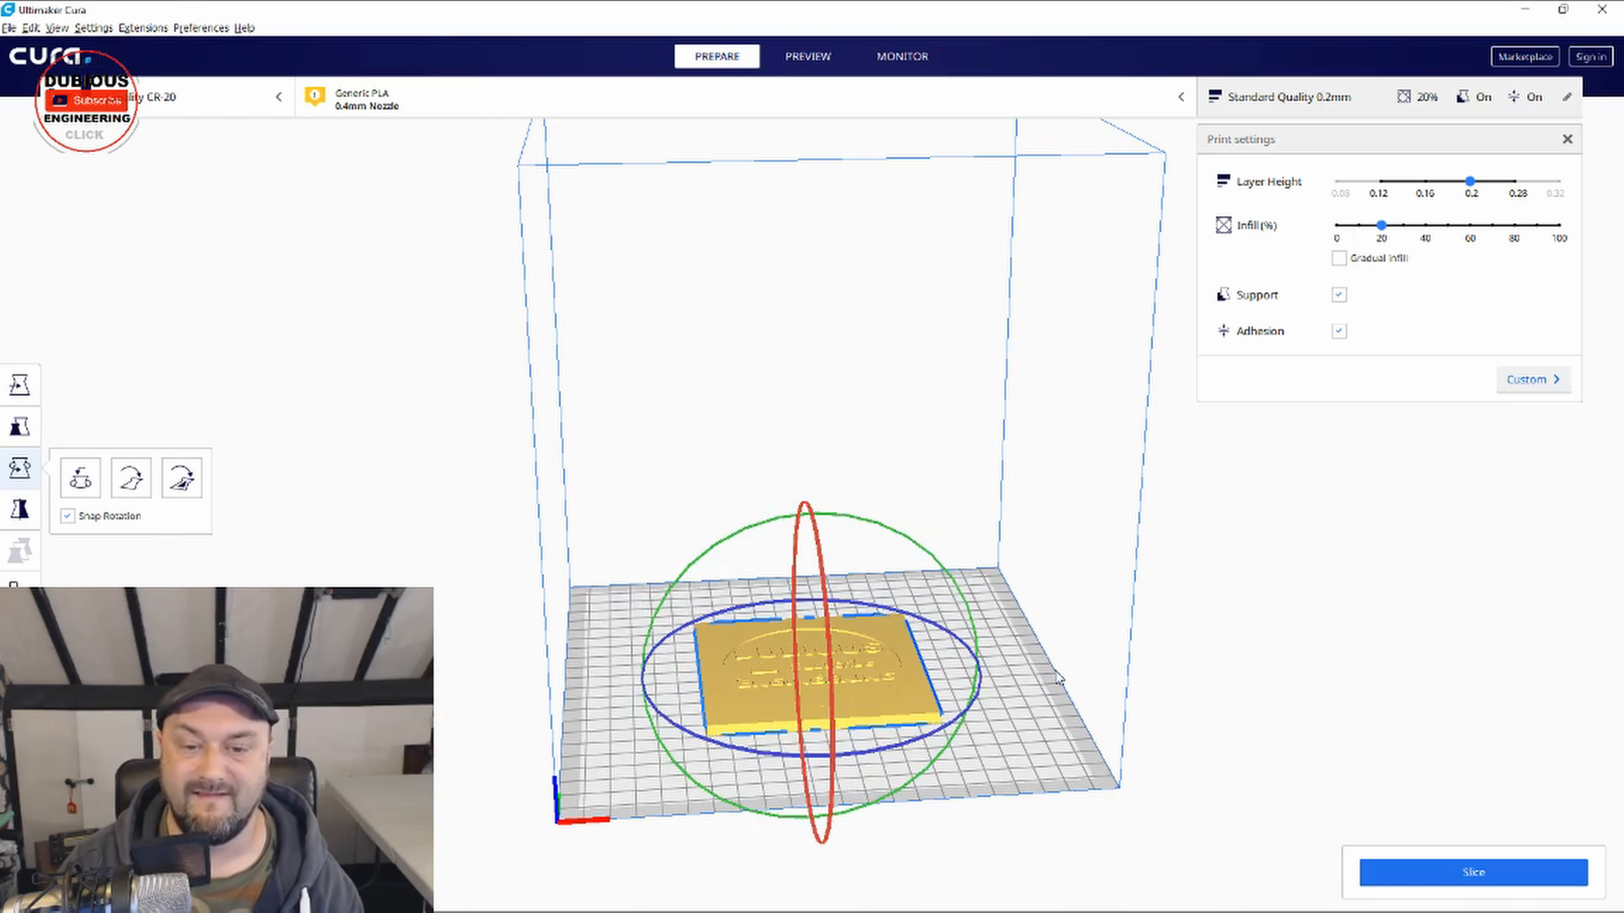
Step: Turn off support and build plate adhesion in the print settings for the logo plate
scroll(939, 772, up, 5)
right_drag(1160, 608, 1201, 723)
scroll(923, 740, up, 3)
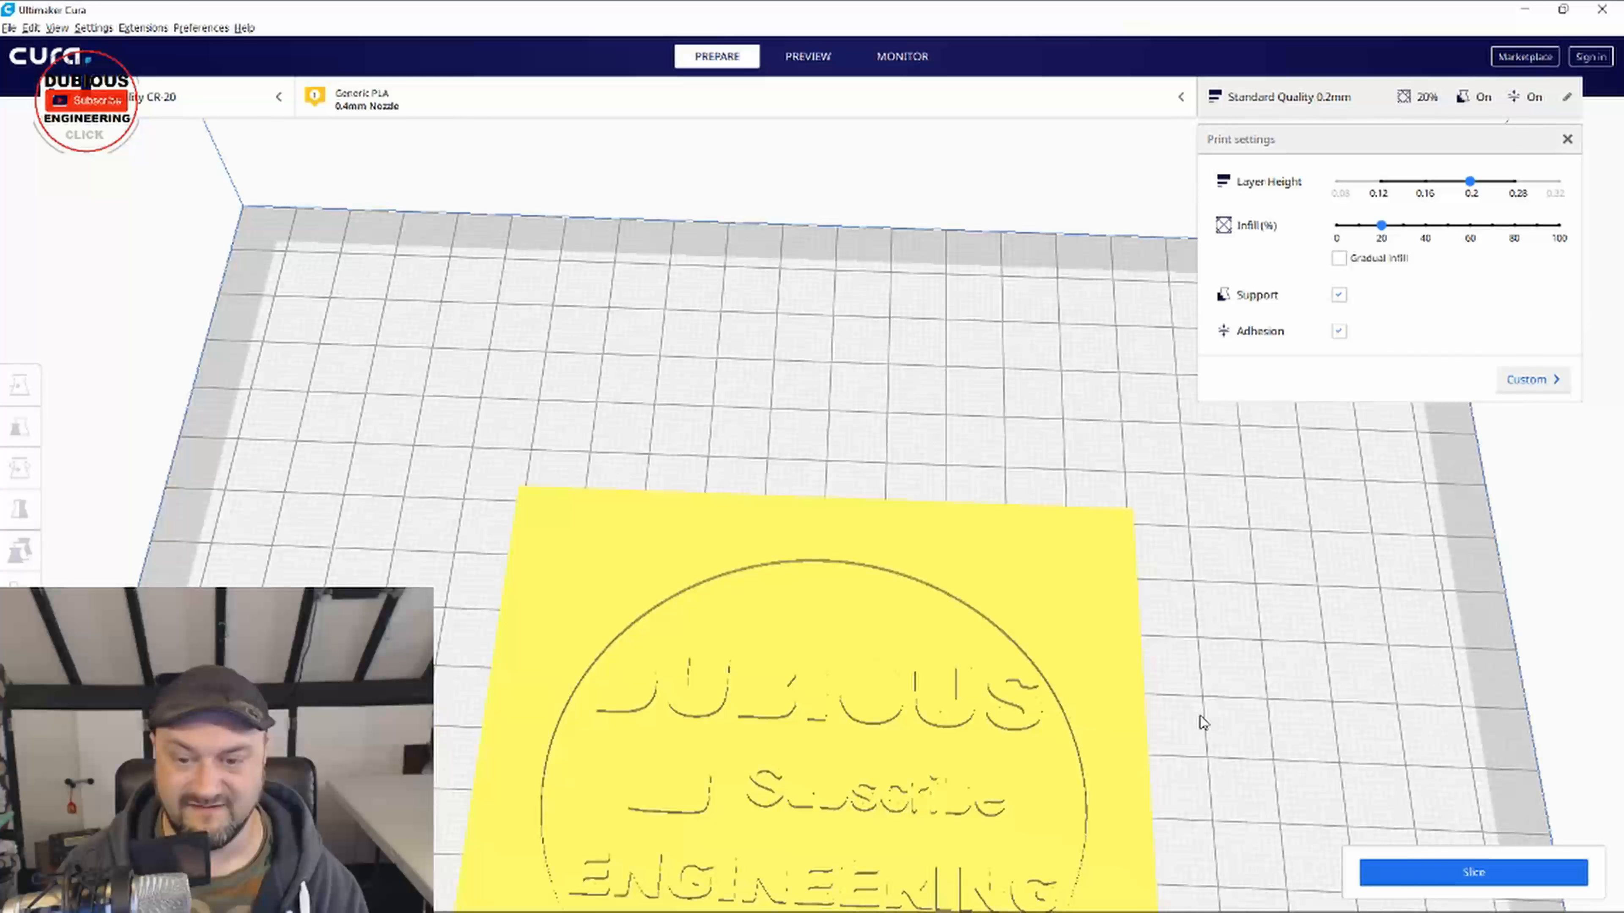
scroll(1215, 717, down, 2)
click(1338, 294)
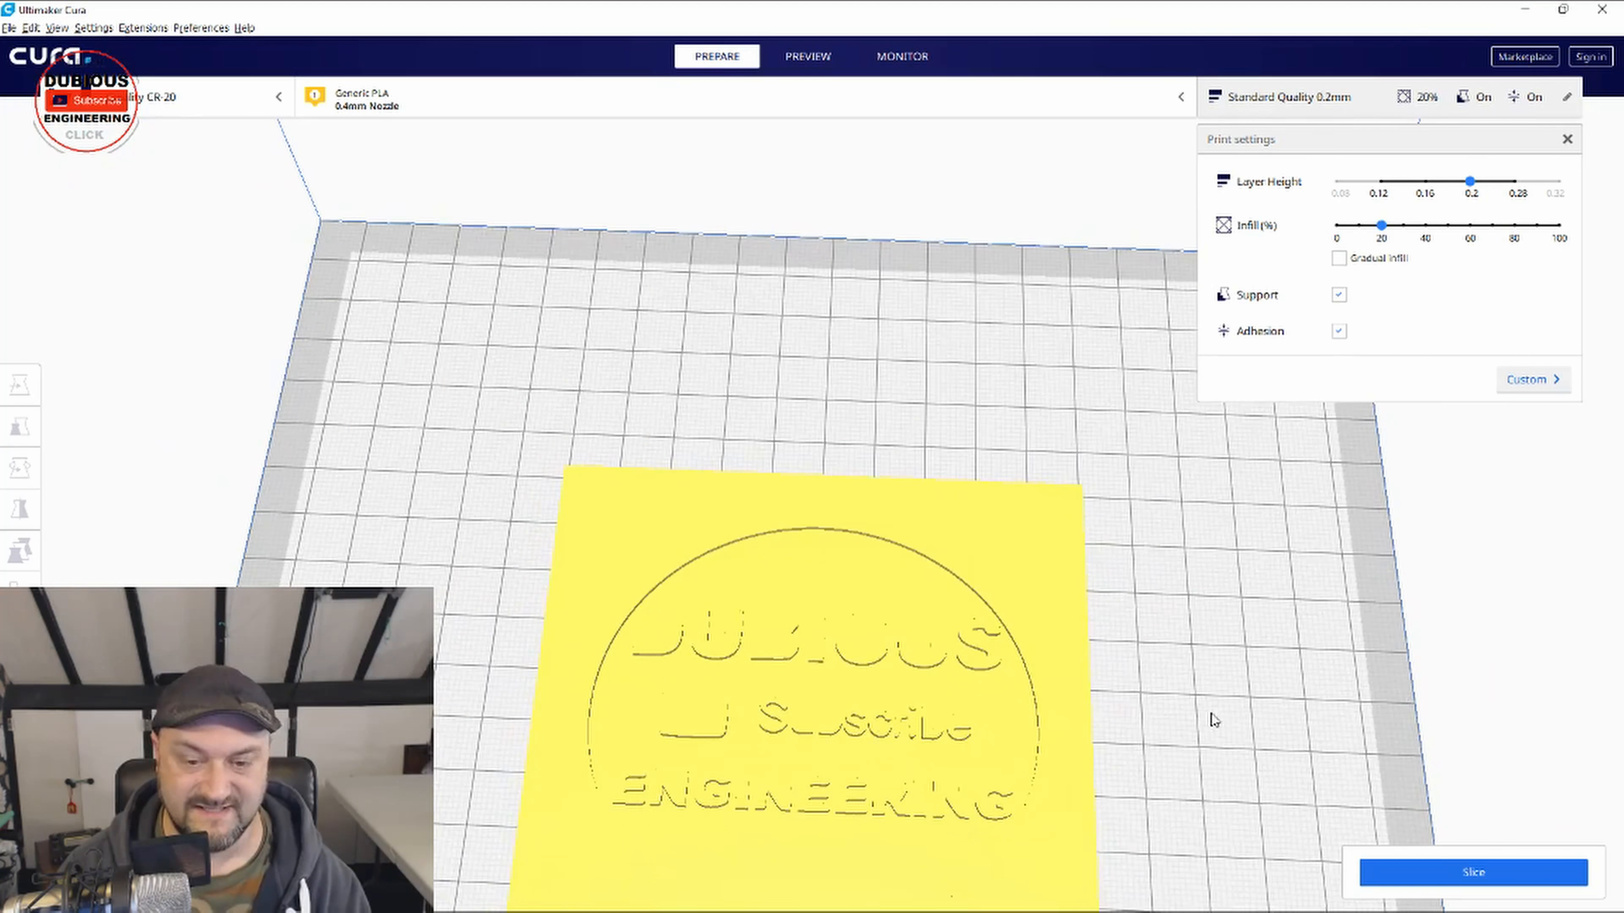
click(1339, 331)
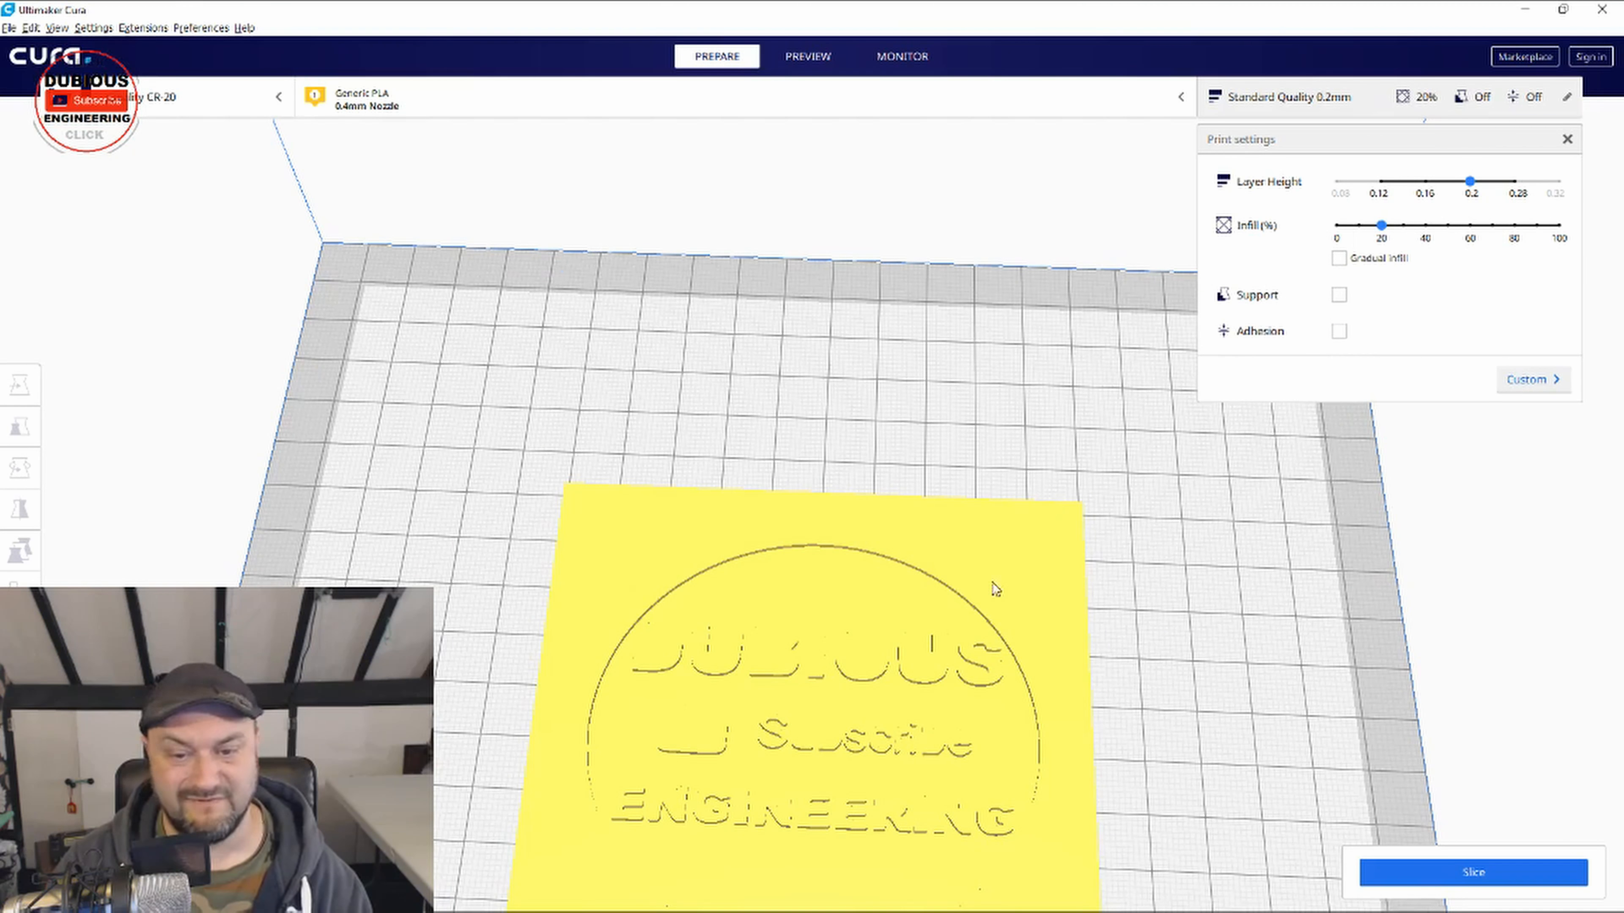
Step: Slice the logo plate and save the G-code to the Desktop as CCR20_3dlogo v1.gcode
click(1415, 882)
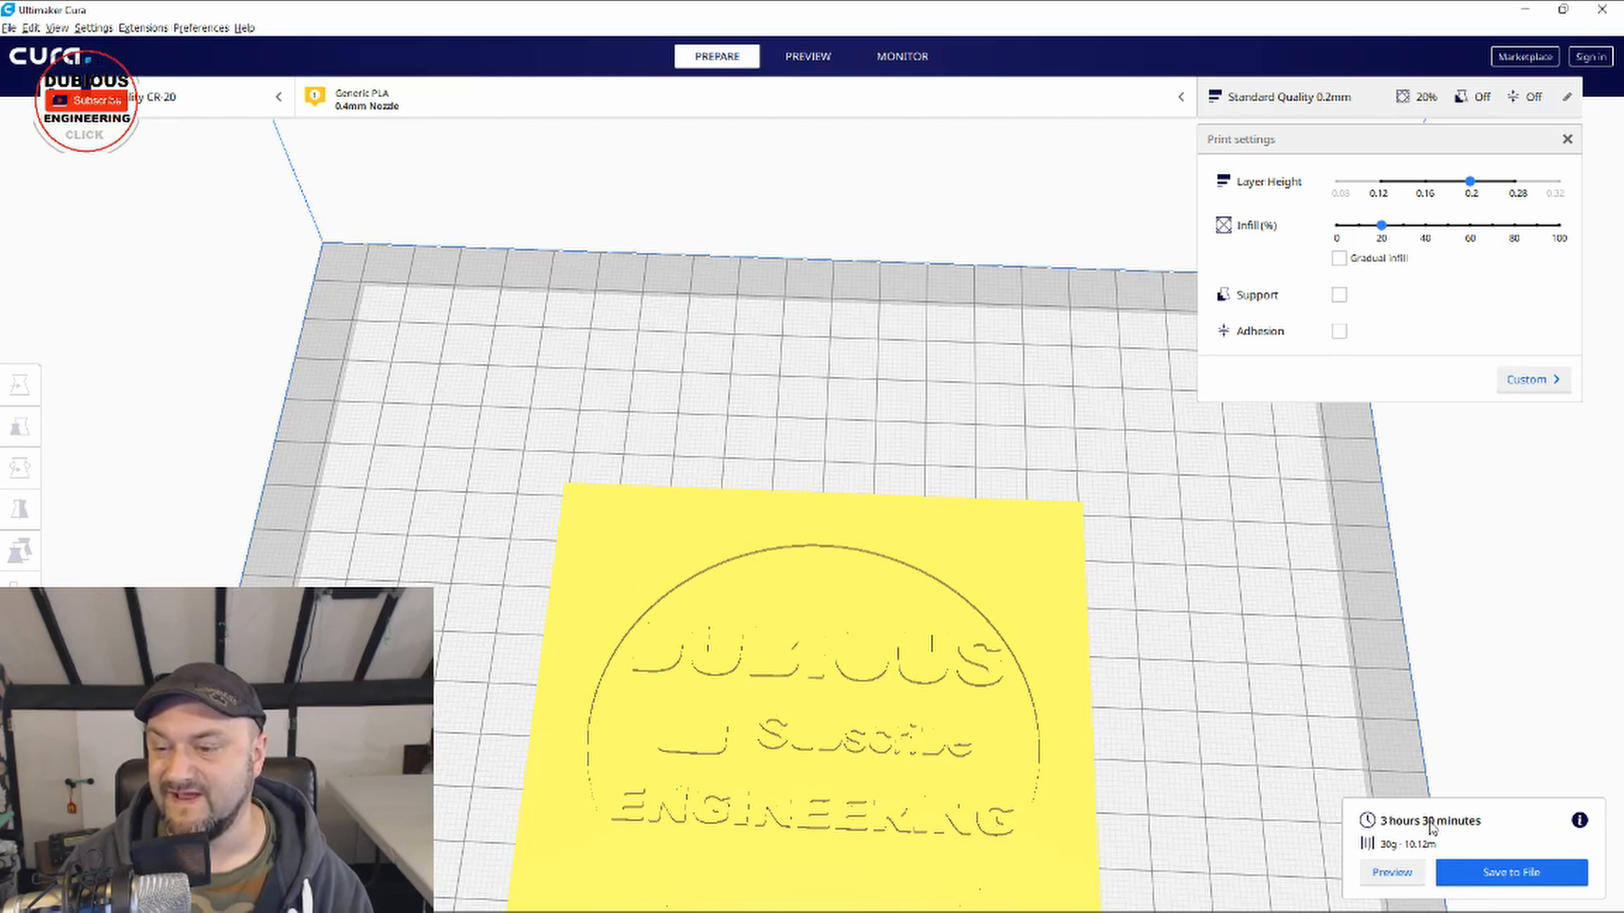
click(1478, 875)
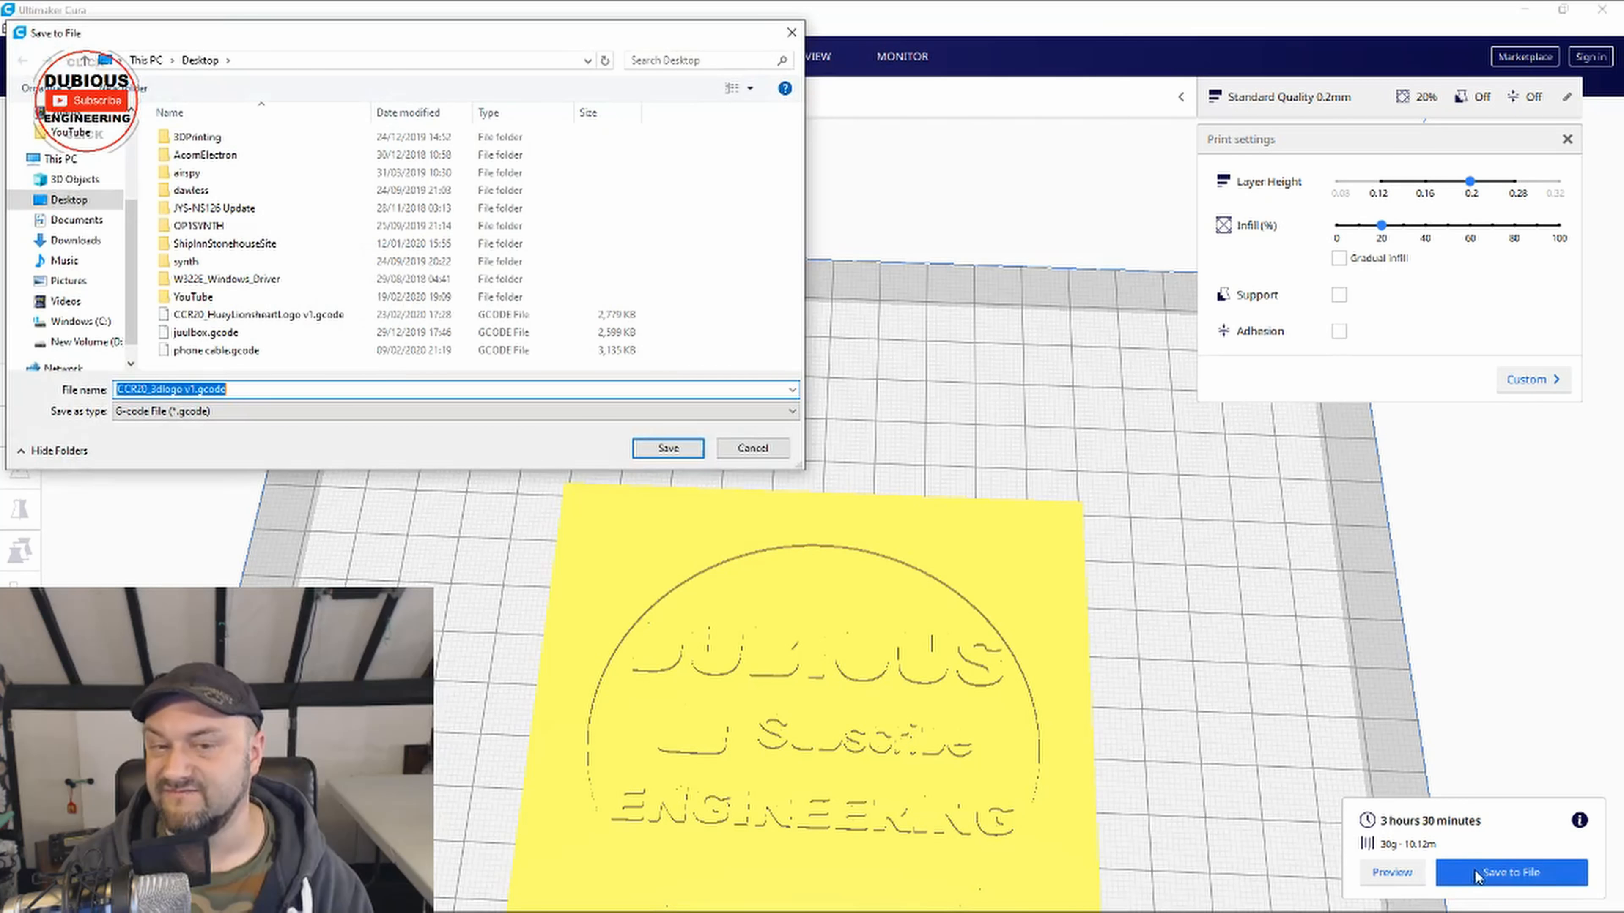
drag(297, 45, 847, 168)
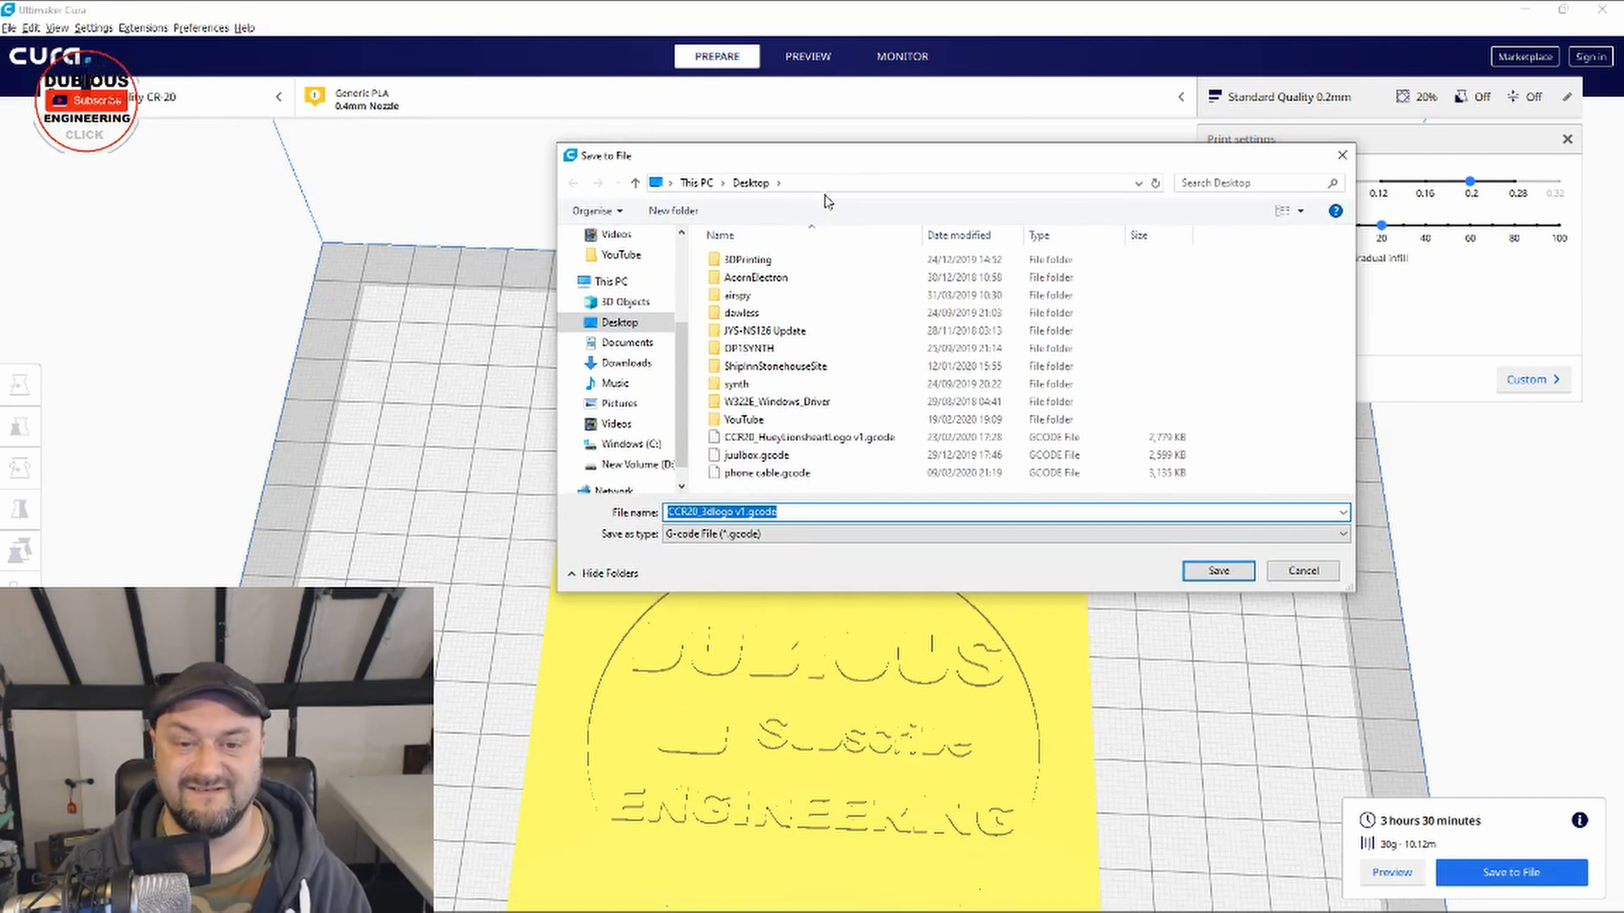
click(1220, 574)
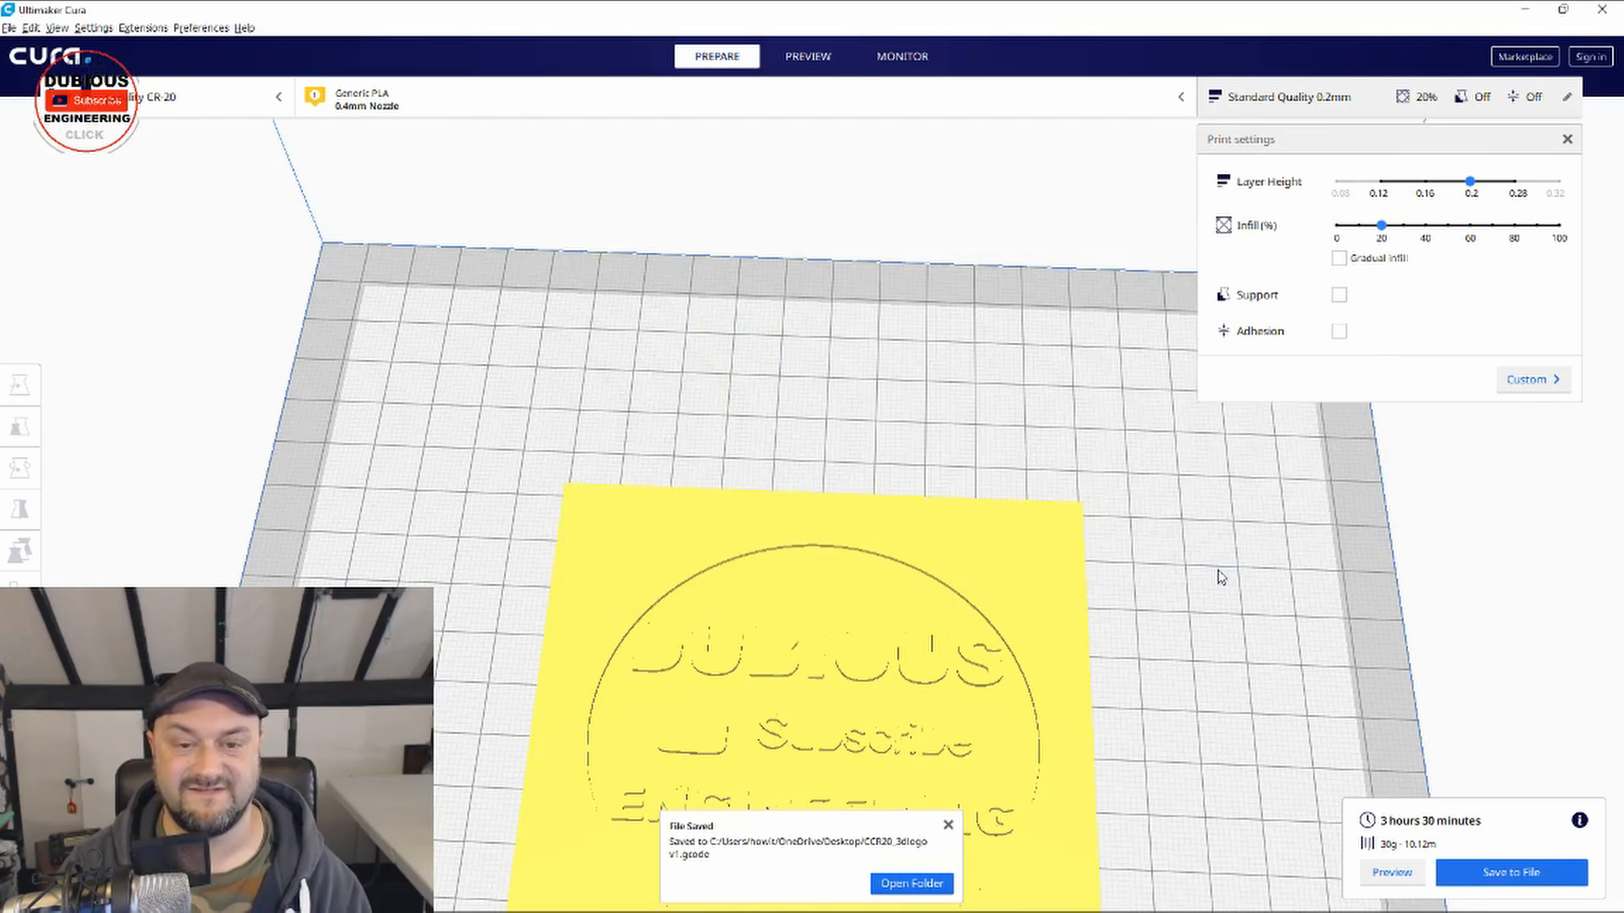